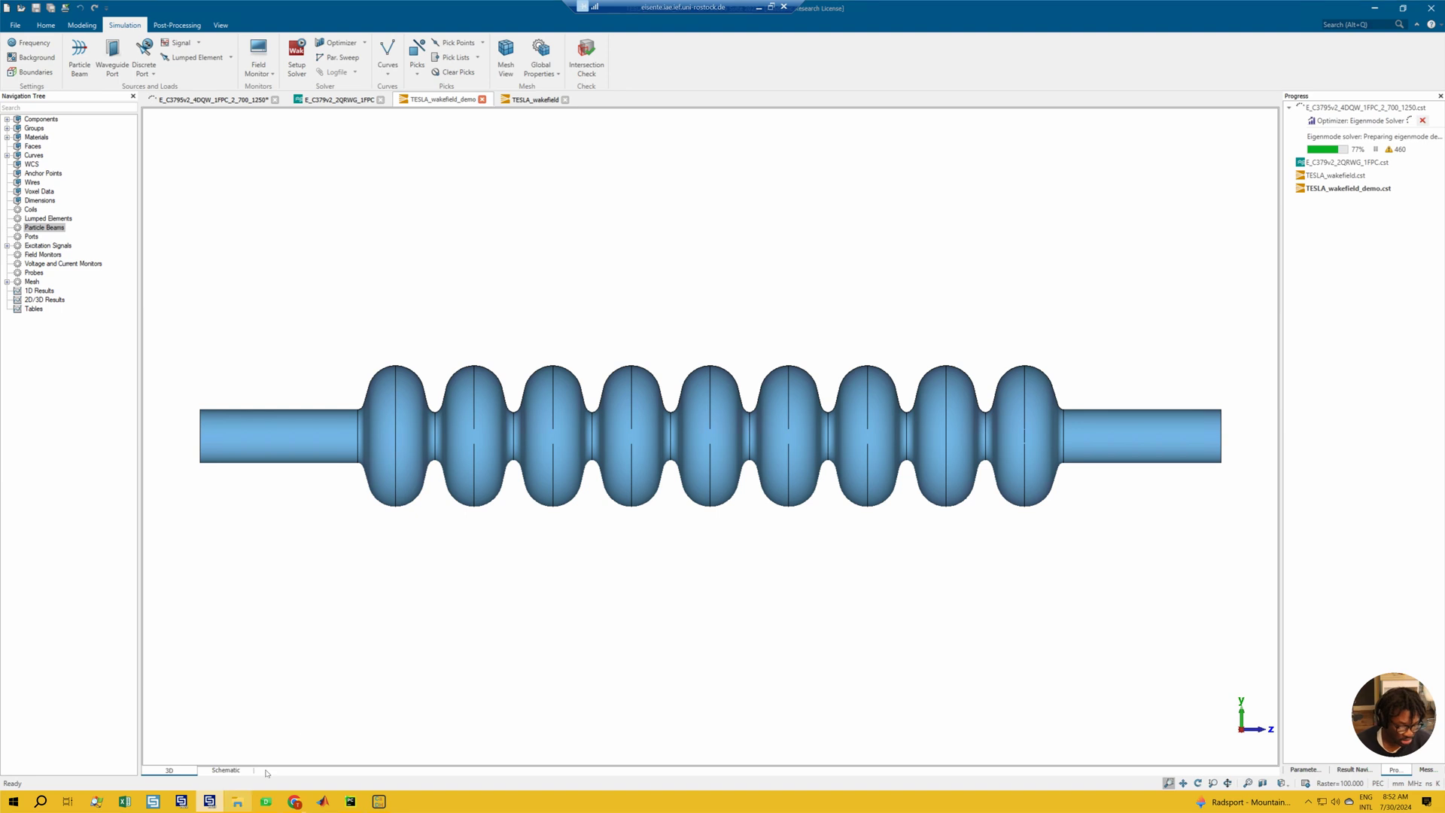
Play the TESLA_wakefield_04.wmv animation from the animations folder, close it and return to the cavity model
{"action": "left_click", "coordinate": [237, 802]}
{"action": "double_click", "coordinate": [734, 376]}
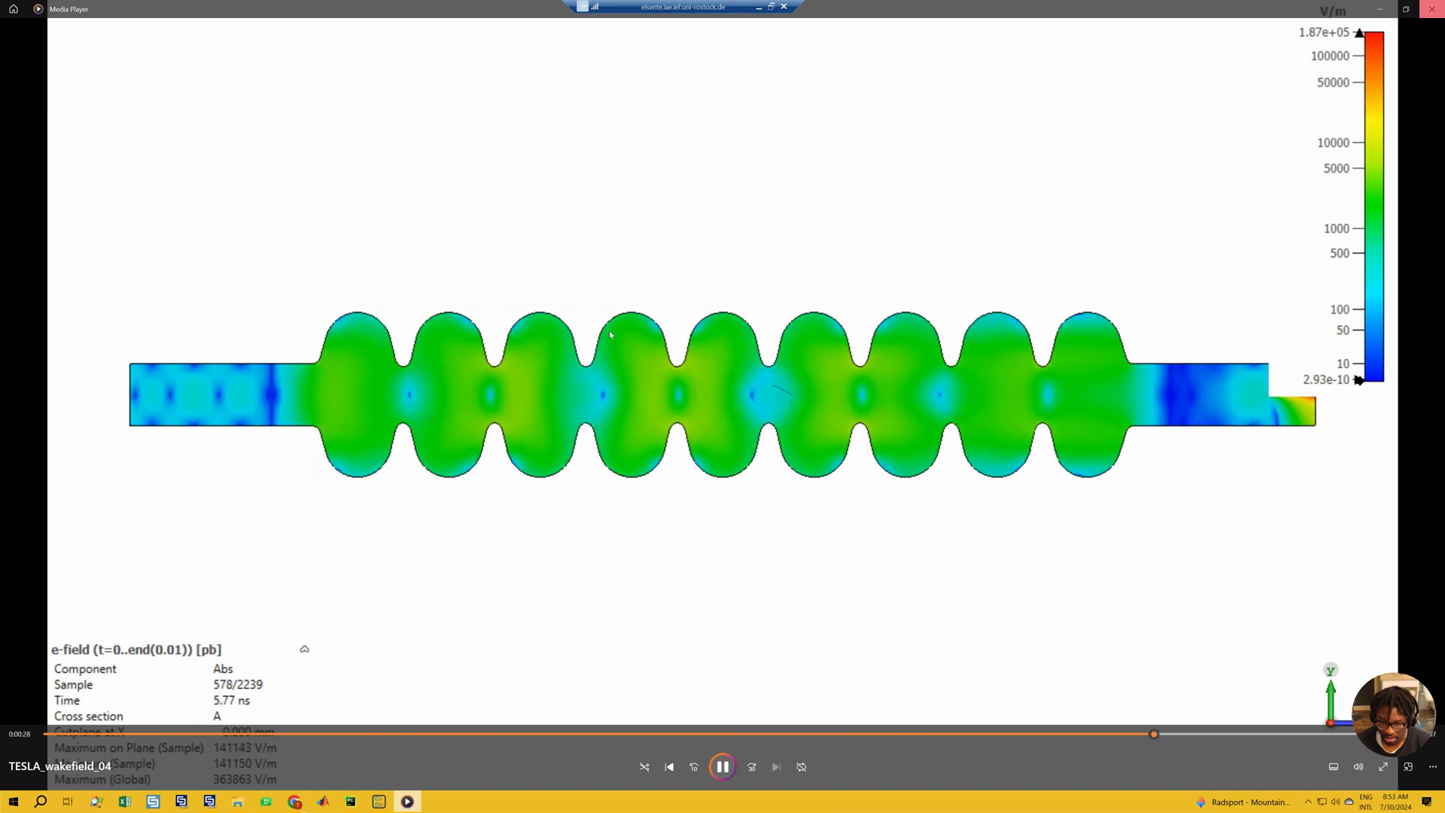
{"action": "left_click", "coordinate": [1432, 9]}
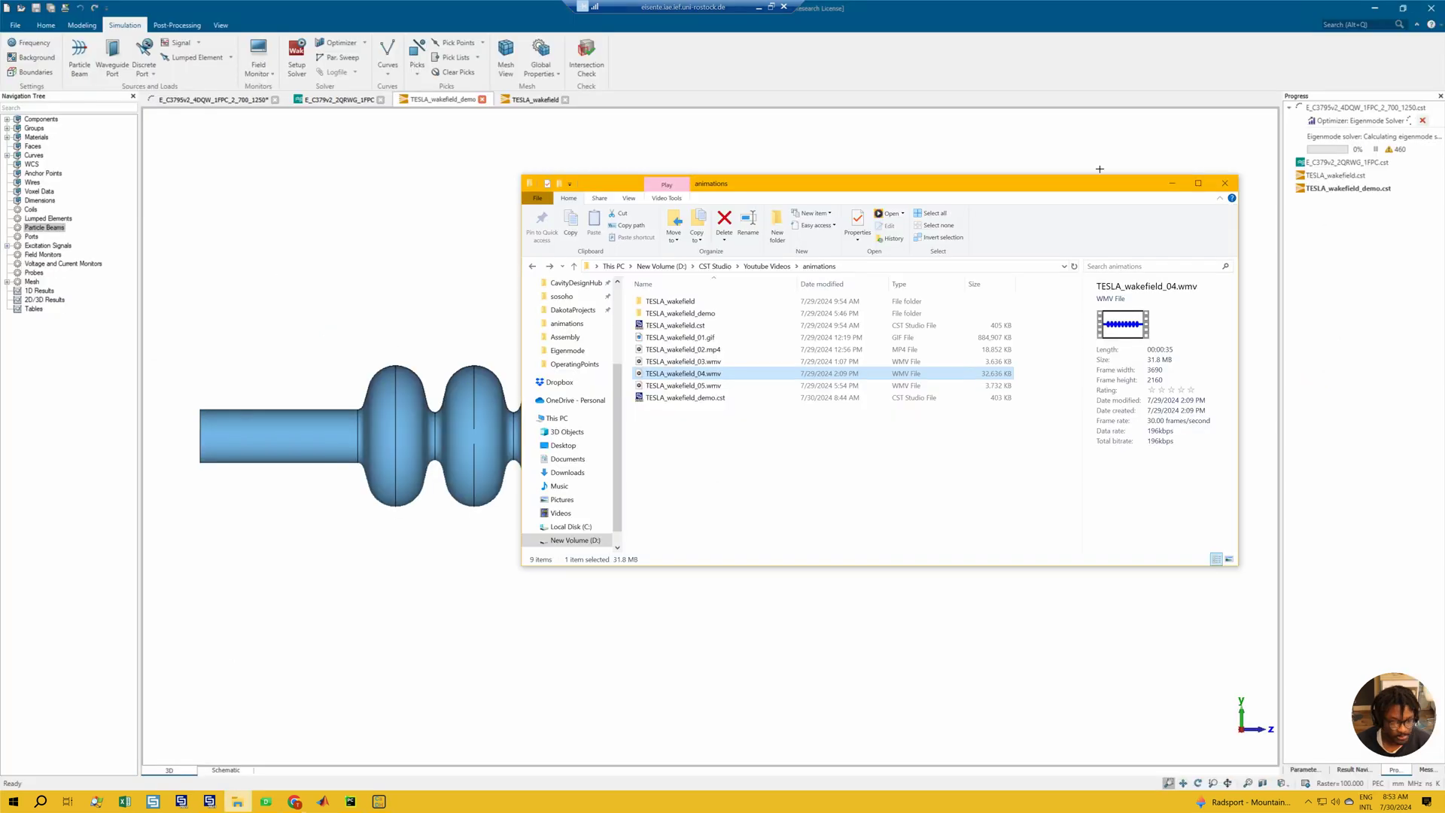
{"action": "left_click", "coordinate": [1172, 183]}
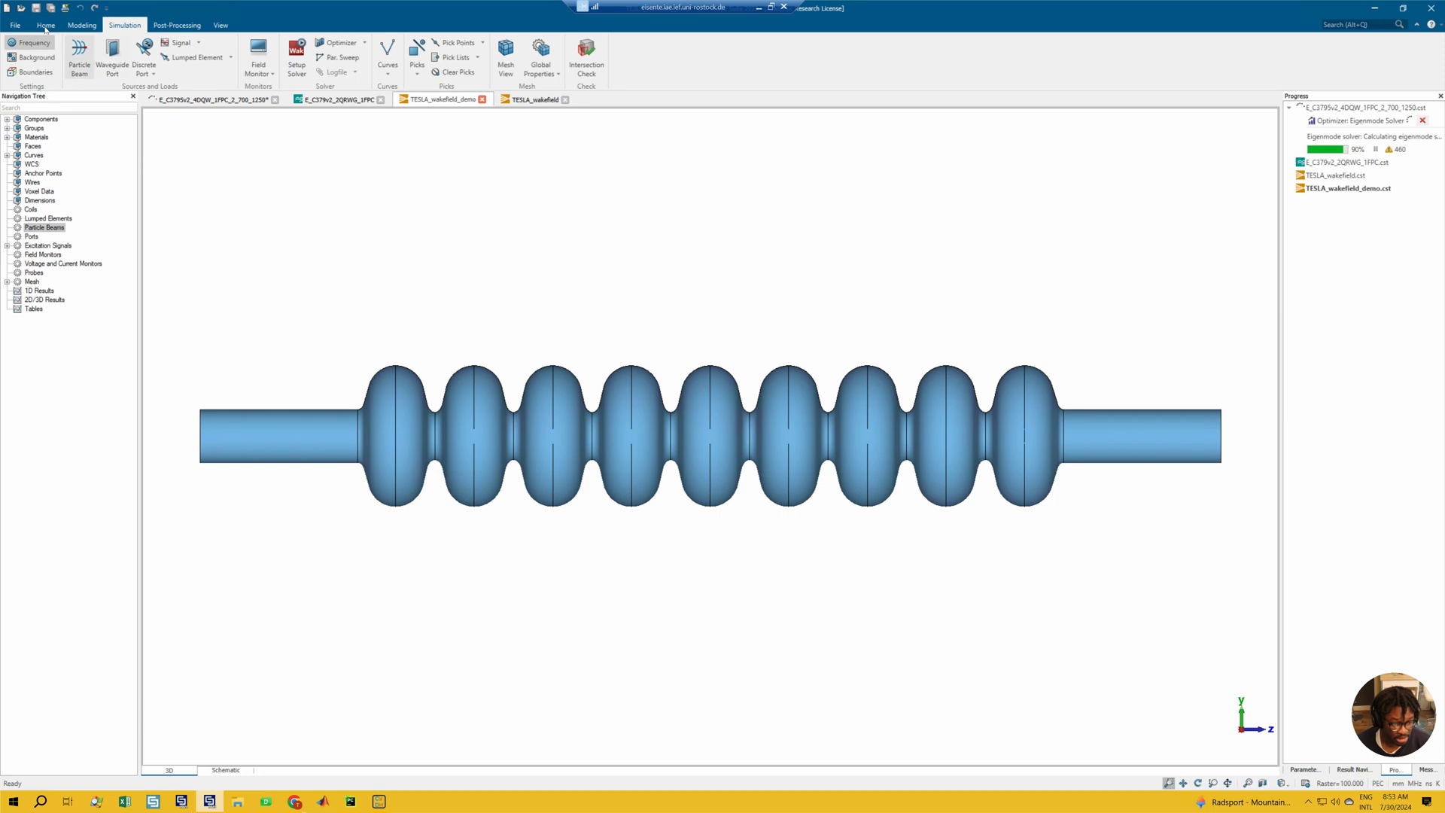
Review the solvers available for the TESLA_wakefield_demo project, keep the Wakefield solver selected, and return to the simulation tools
{"action": "left_click", "coordinate": [45, 25]}
{"action": "left_click", "coordinate": [177, 68]}
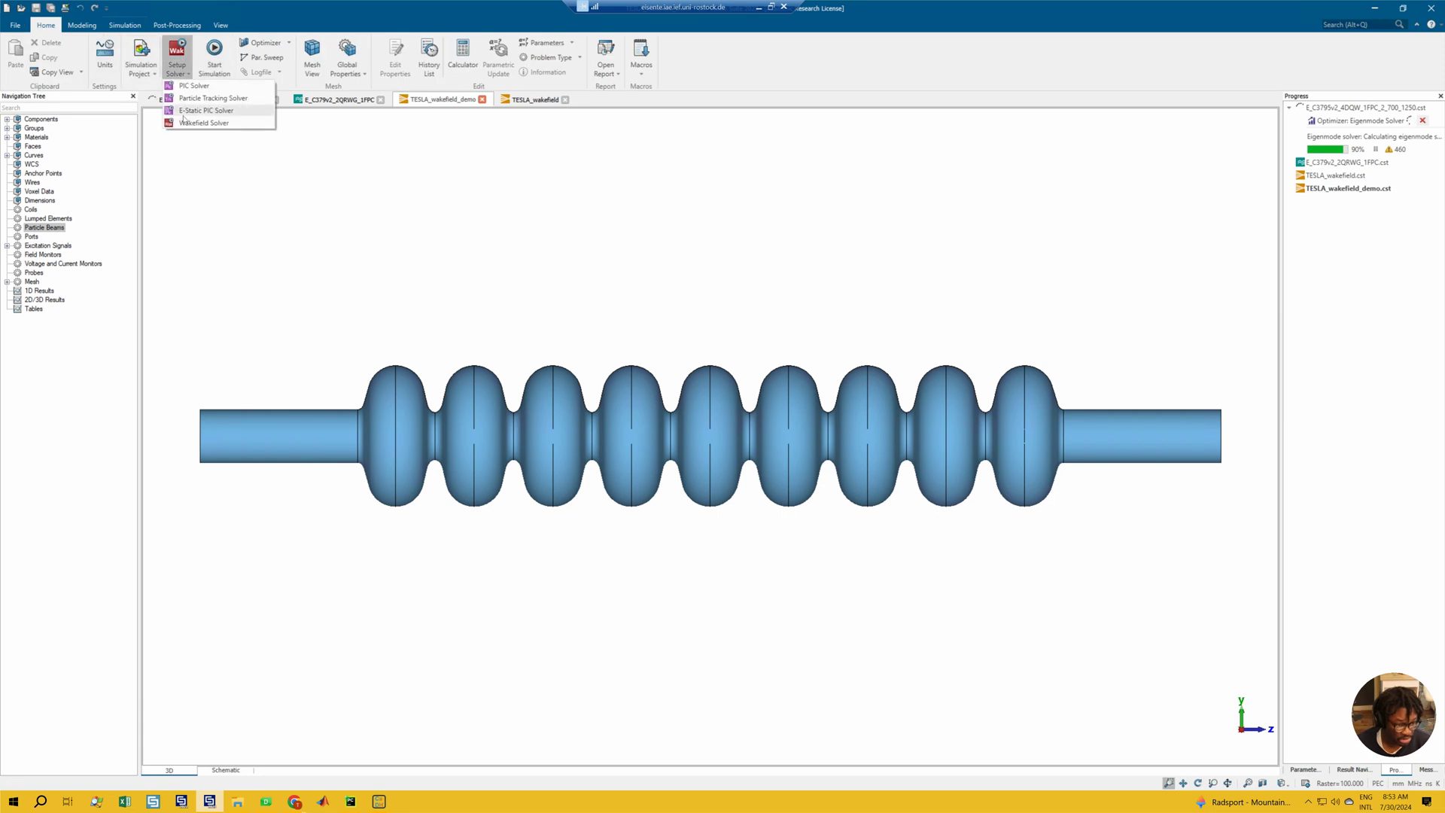
{"action": "left_click", "coordinate": [177, 57]}
{"action": "left_click", "coordinate": [125, 25]}
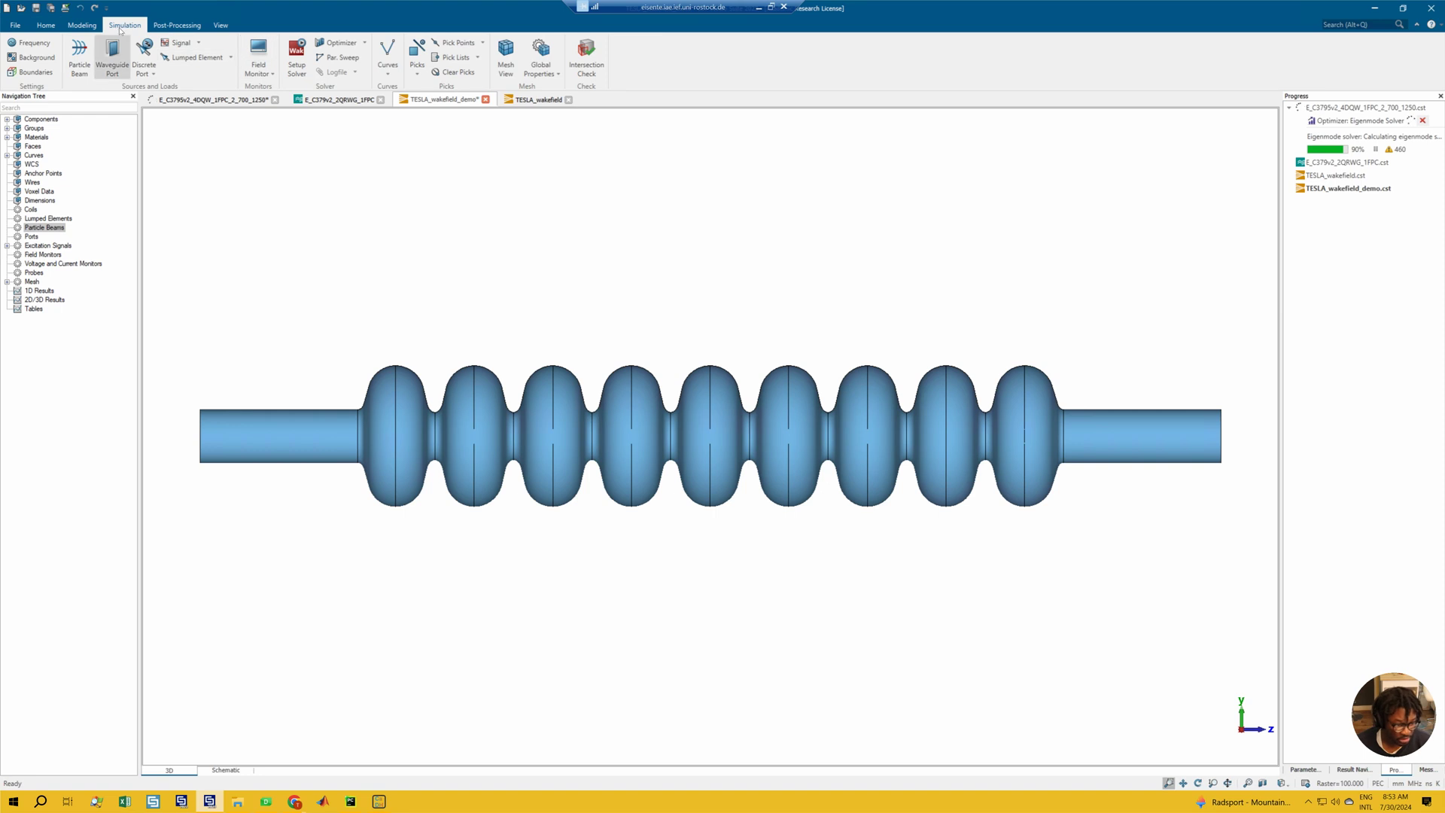
Examine the field monitor settings, comparing the Frequency and Time specifications for E-Field and the subvolume options, without adding a monitor
{"action": "left_click", "coordinate": [254, 70]}
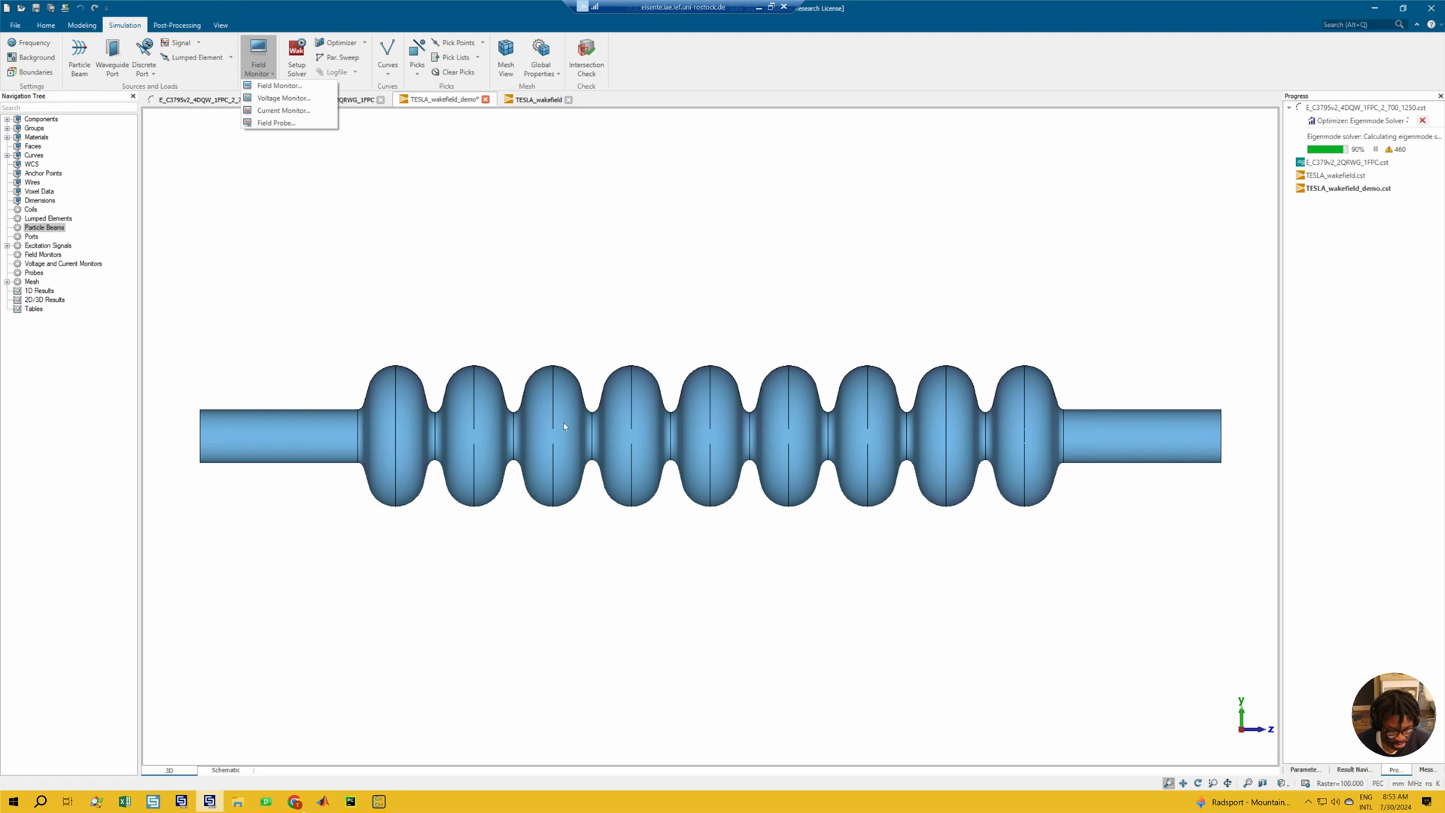
{"action": "left_click", "coordinate": [275, 86]}
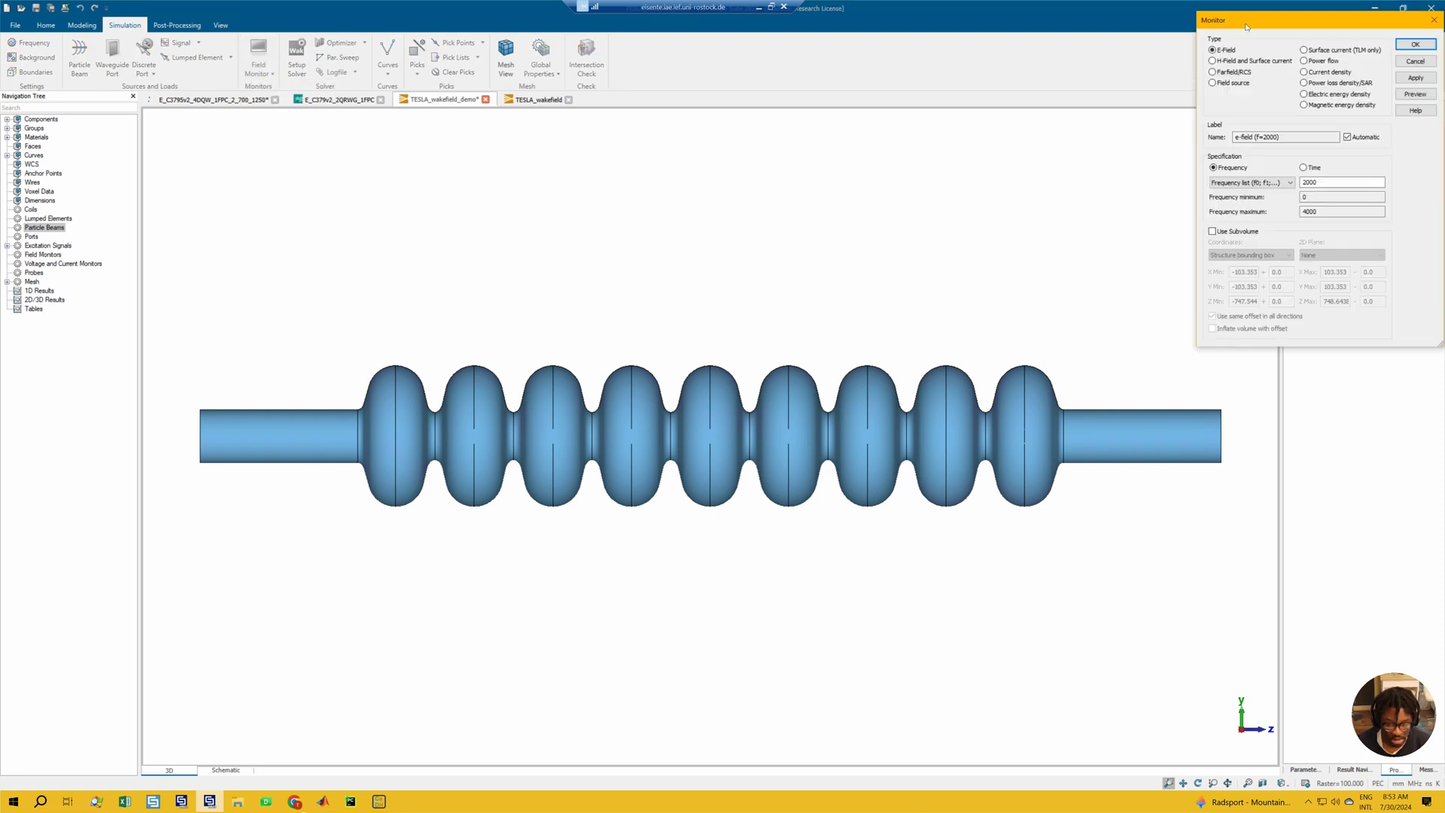
{"action": "left_click_drag", "start_coordinate": [1261, 26], "coordinate": [539, 351]}
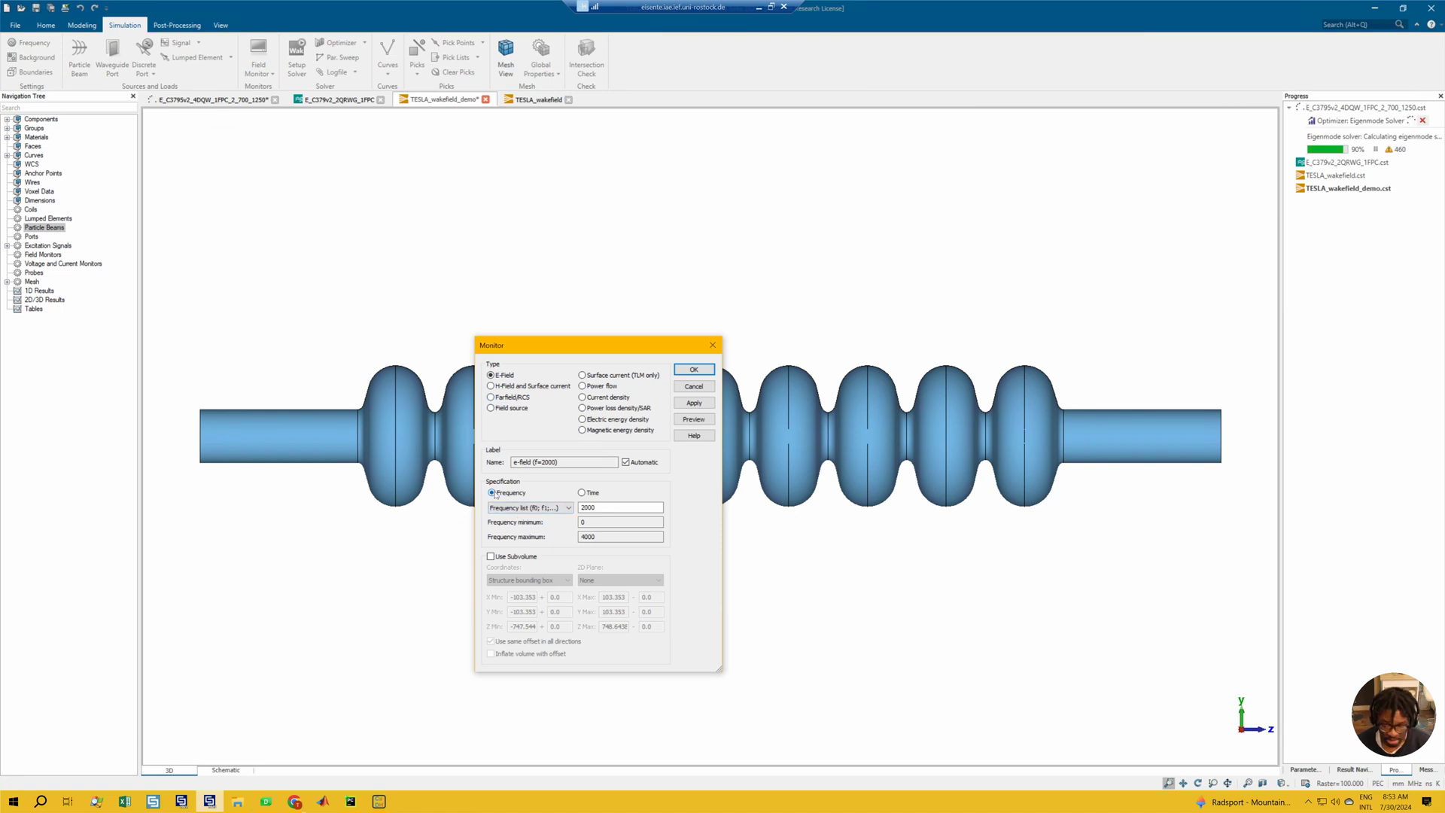
{"action": "left_click", "coordinate": [581, 493]}
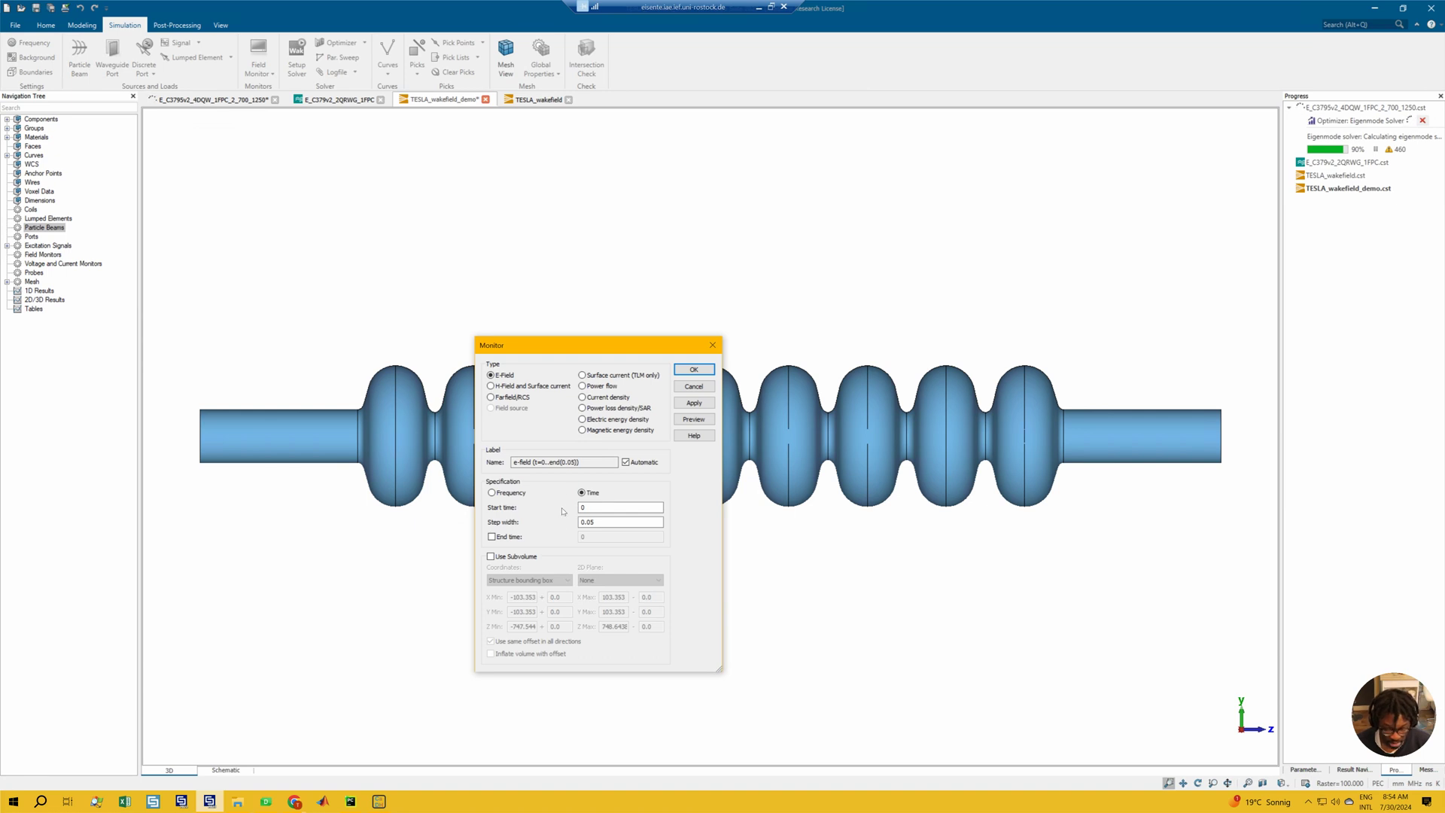
{"action": "left_click", "coordinate": [492, 494]}
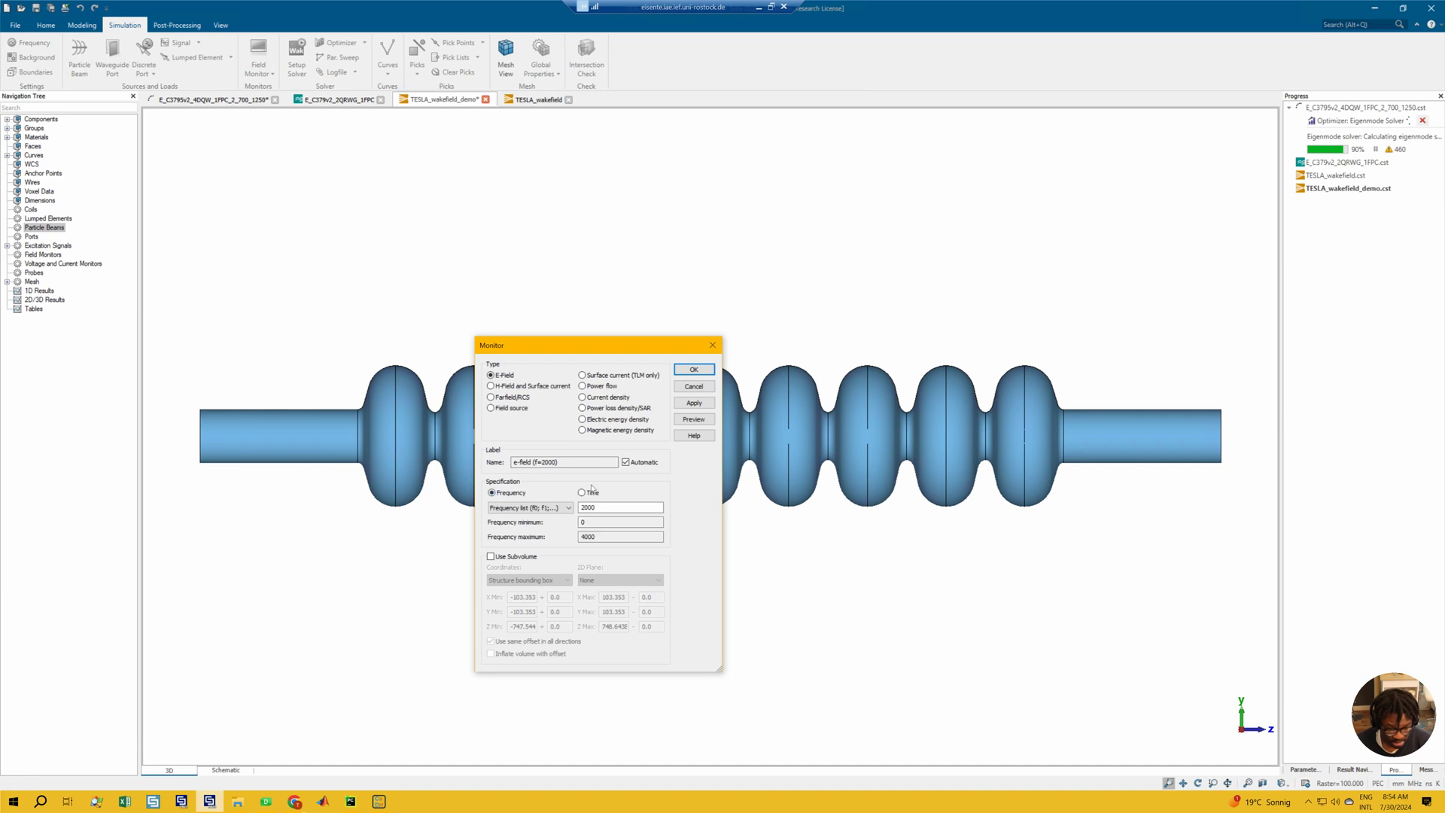
{"action": "left_click", "coordinate": [582, 493]}
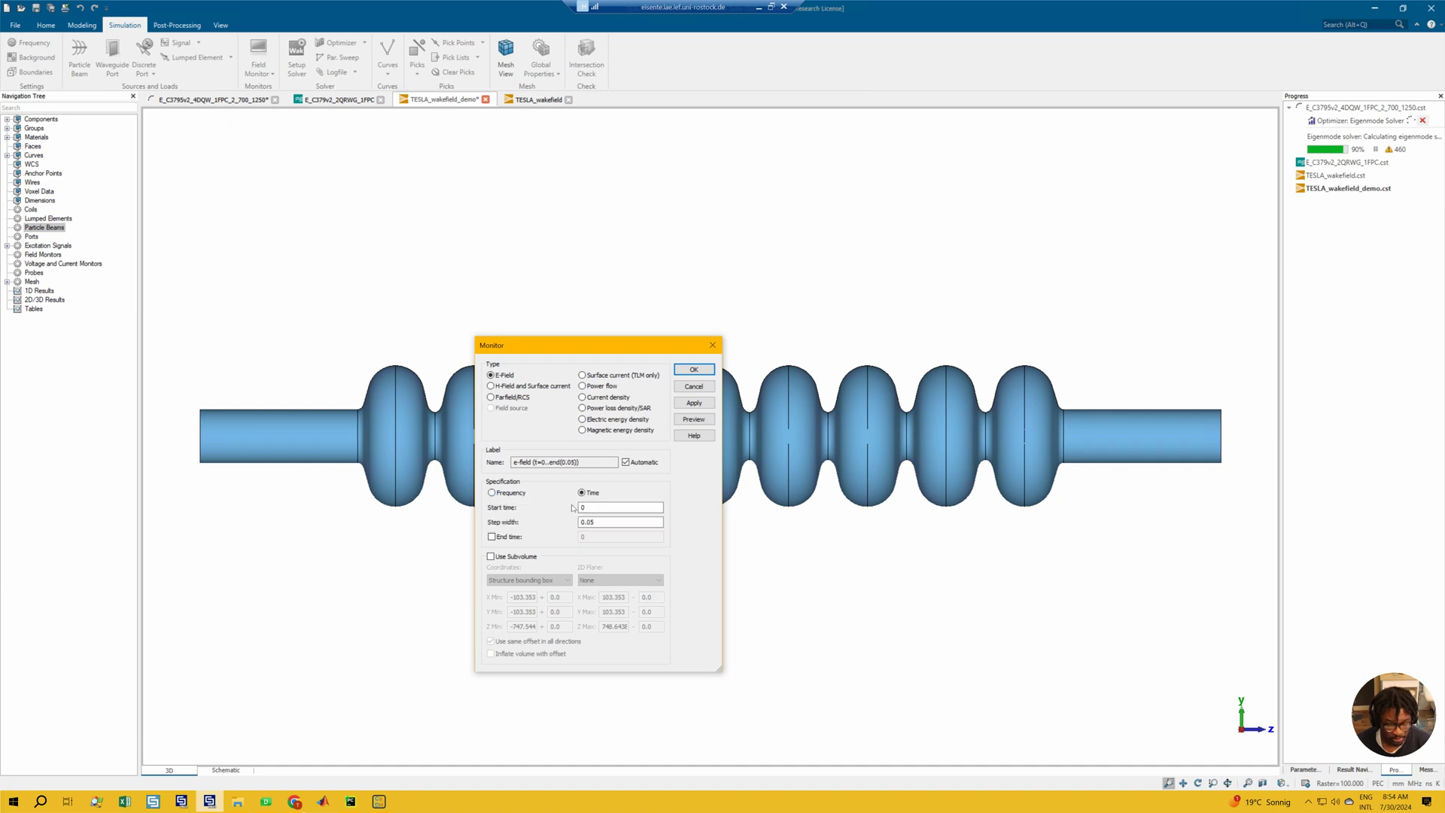
{"action": "left_click", "coordinate": [490, 557]}
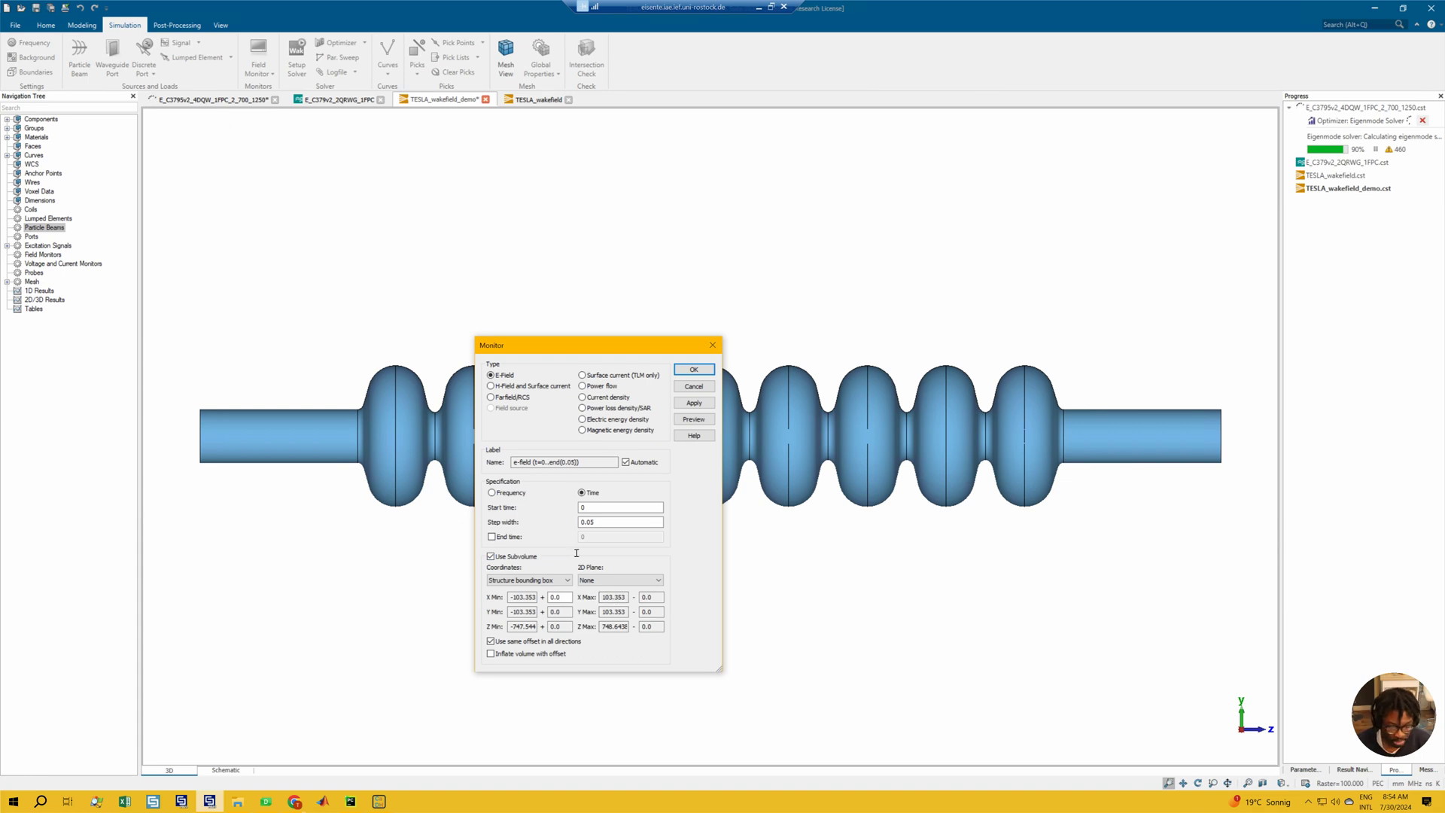
{"action": "left_click", "coordinate": [712, 346]}
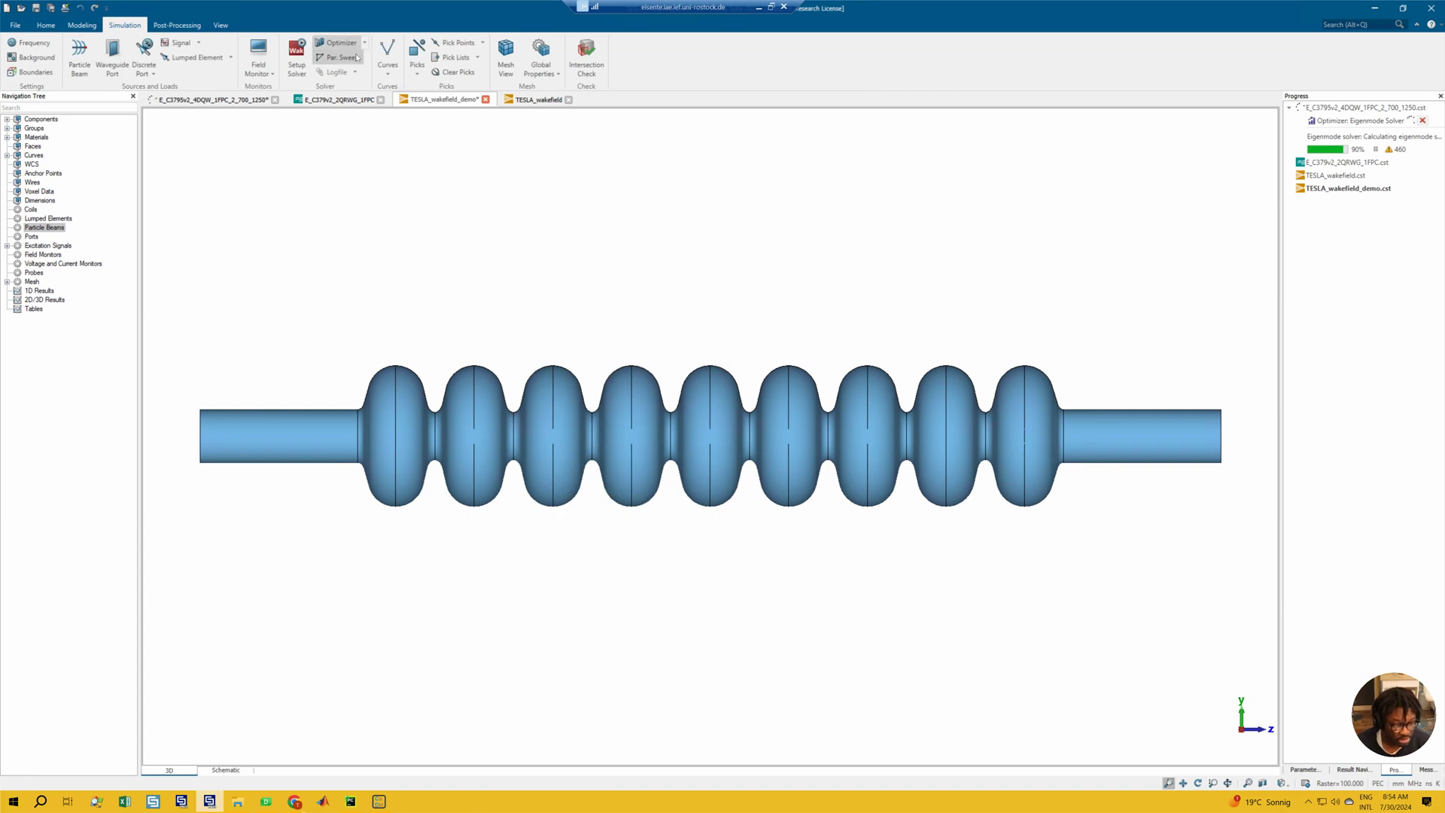
Start a voltage monitor and a current monitor to view what each requires, cancelling both without selecting a curve
{"action": "left_click", "coordinate": [269, 76]}
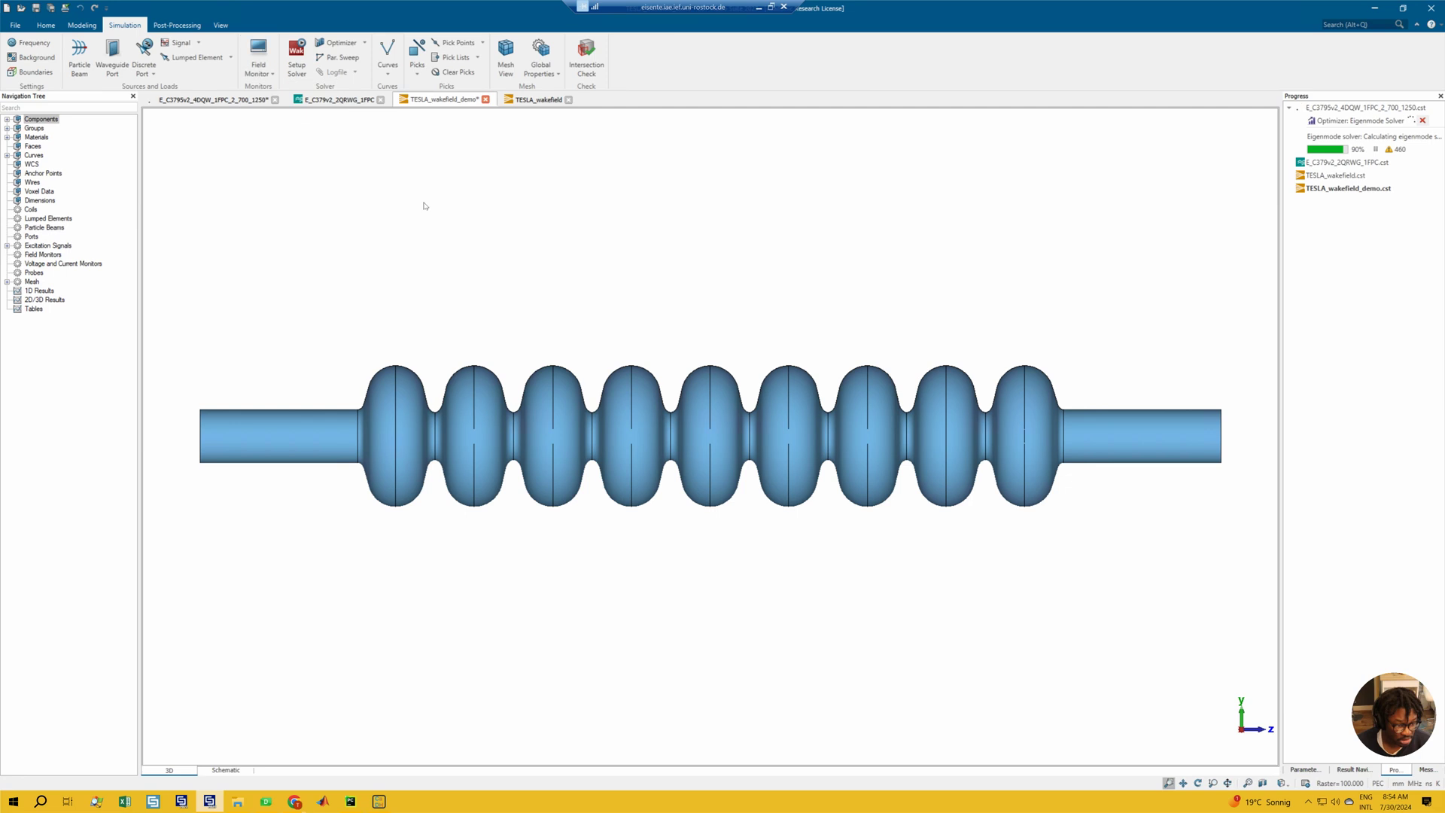
{"action": "left_click", "coordinate": [280, 107]}
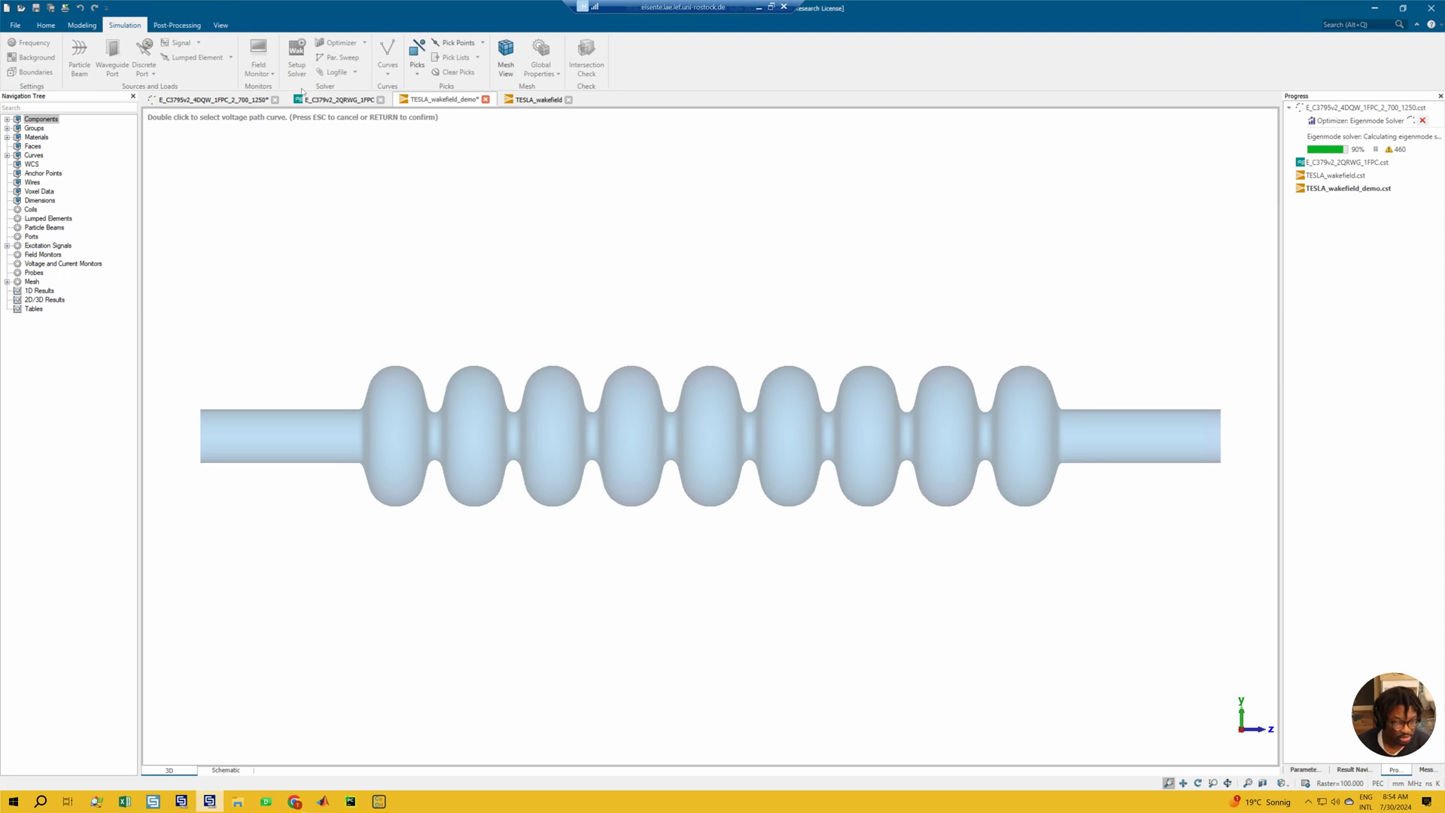
{"action": "key", "text": "Escape"}
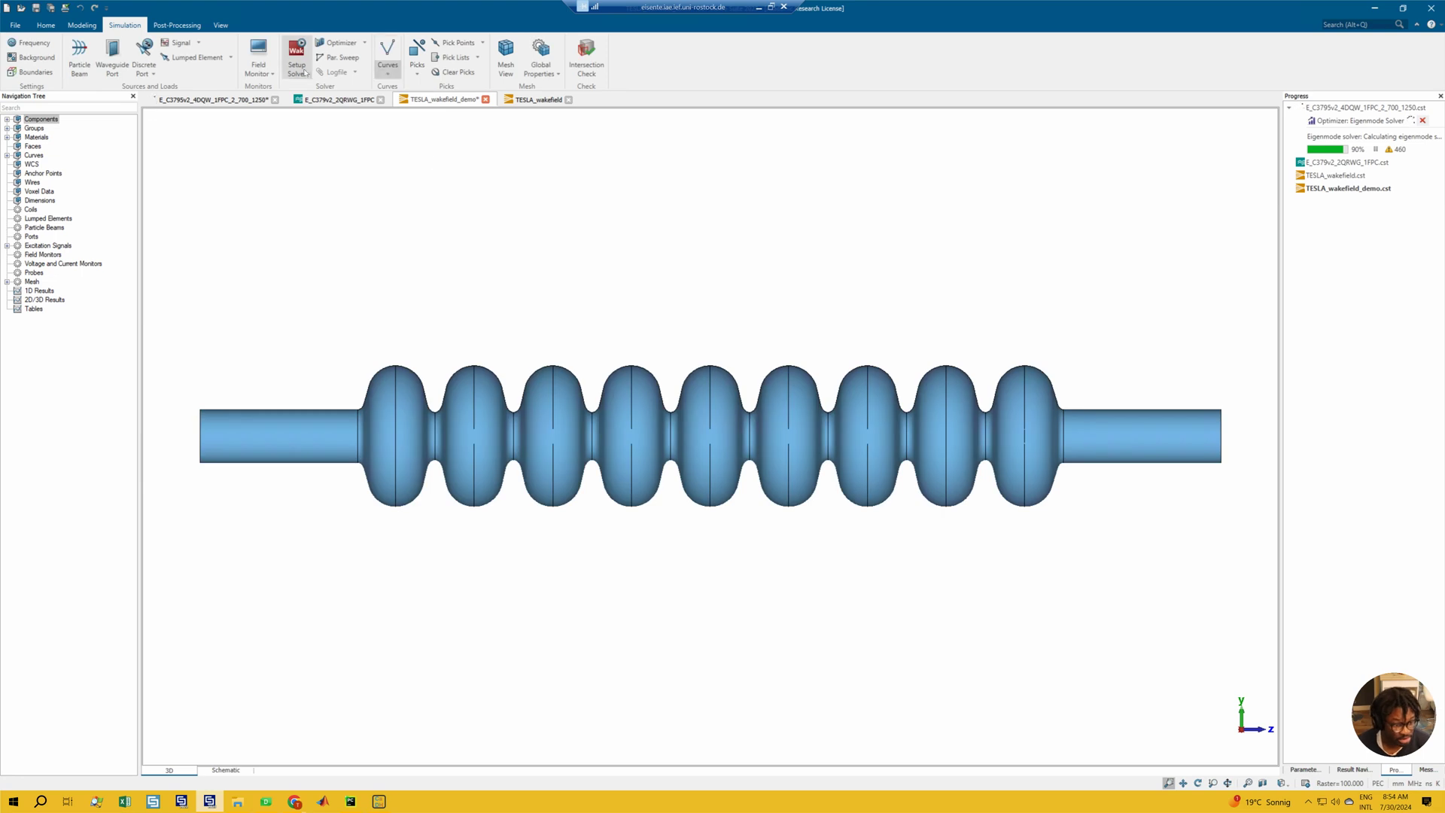
{"action": "left_click", "coordinate": [258, 70]}
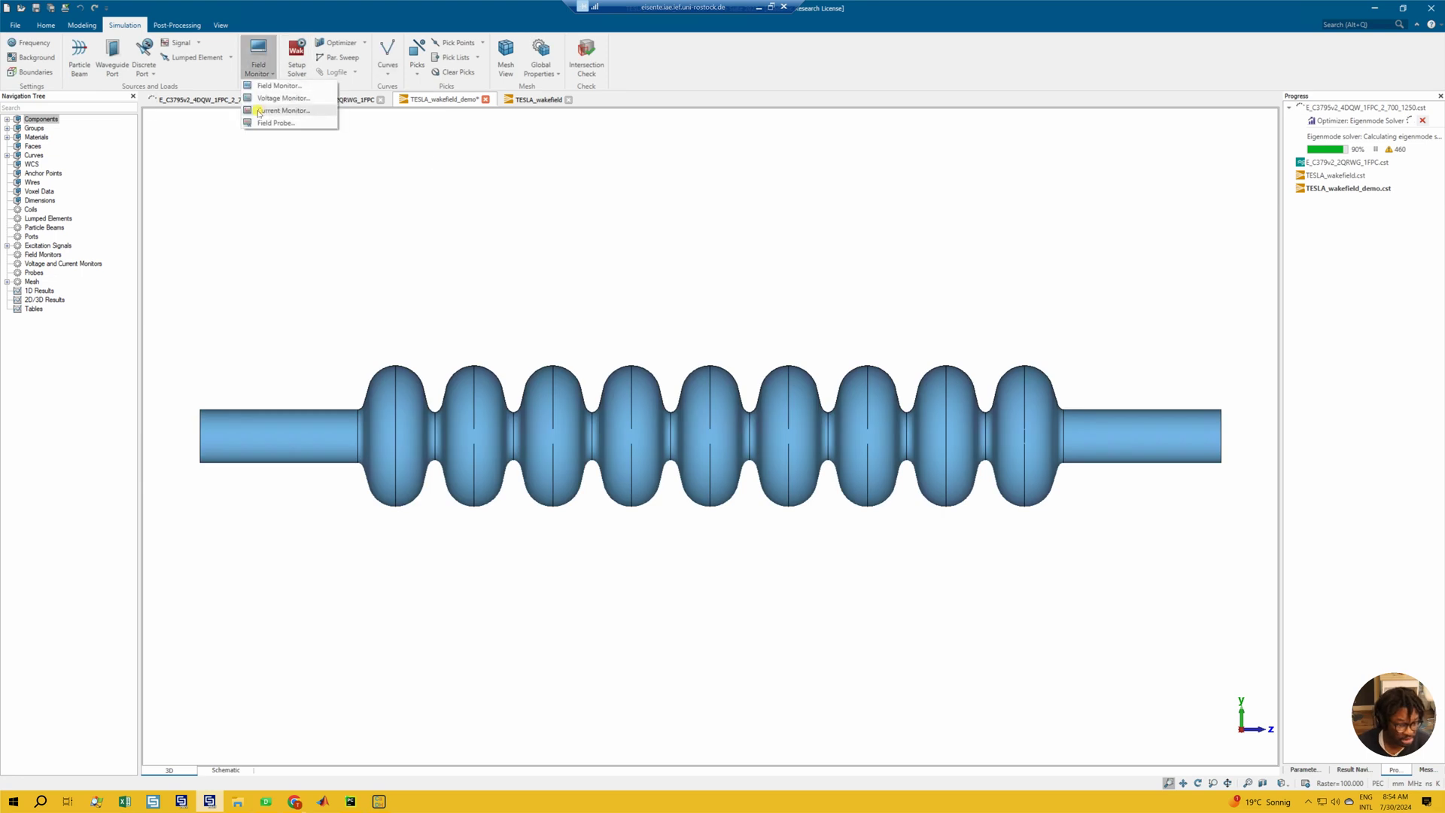
{"action": "left_click", "coordinate": [281, 111]}
{"action": "key", "text": "Escape"}
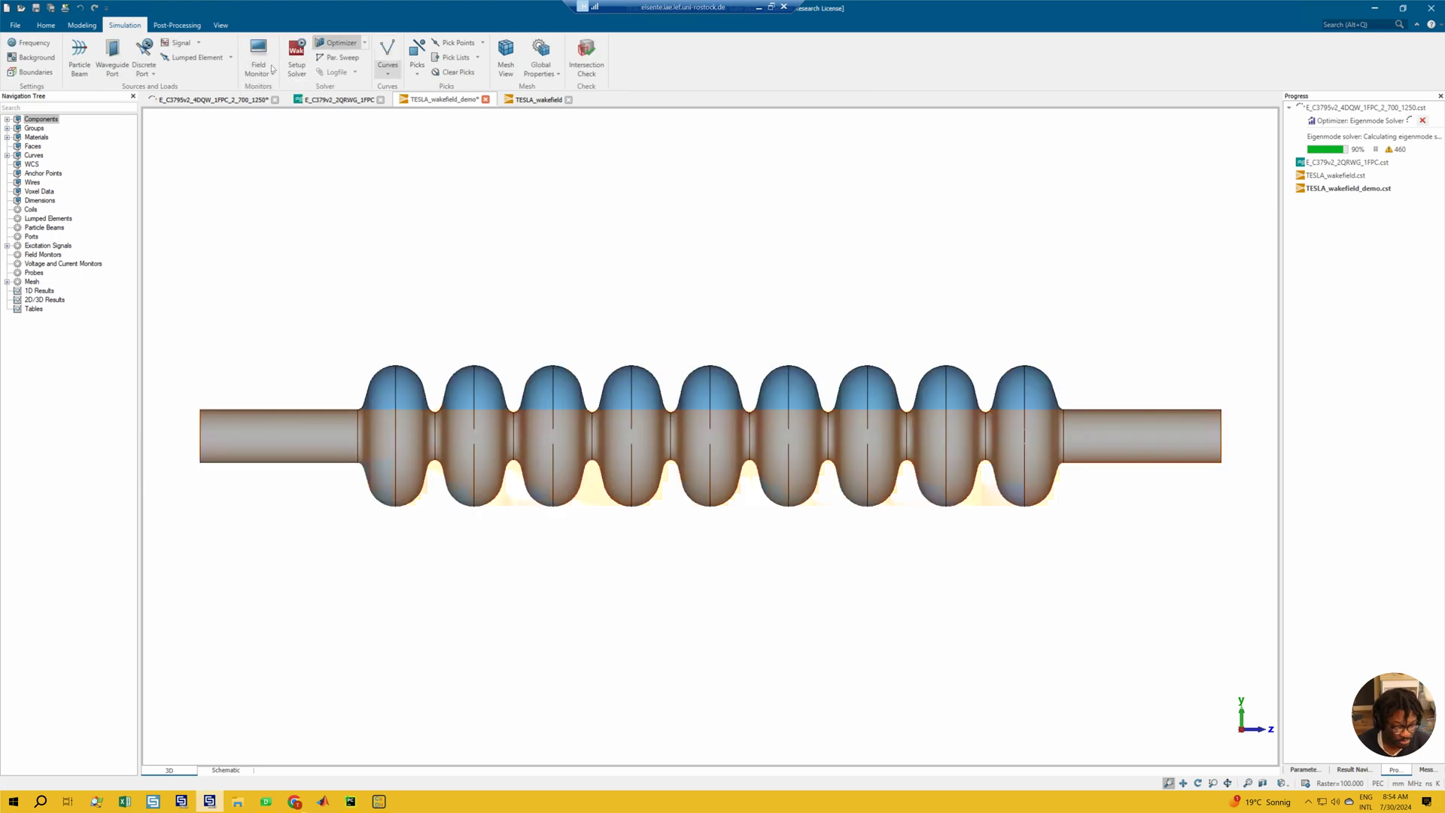
Examine the field probe settings, including the available field types, orientation and position, and close them without adding a probe
{"action": "left_click", "coordinate": [258, 69]}
{"action": "left_click", "coordinate": [286, 122]}
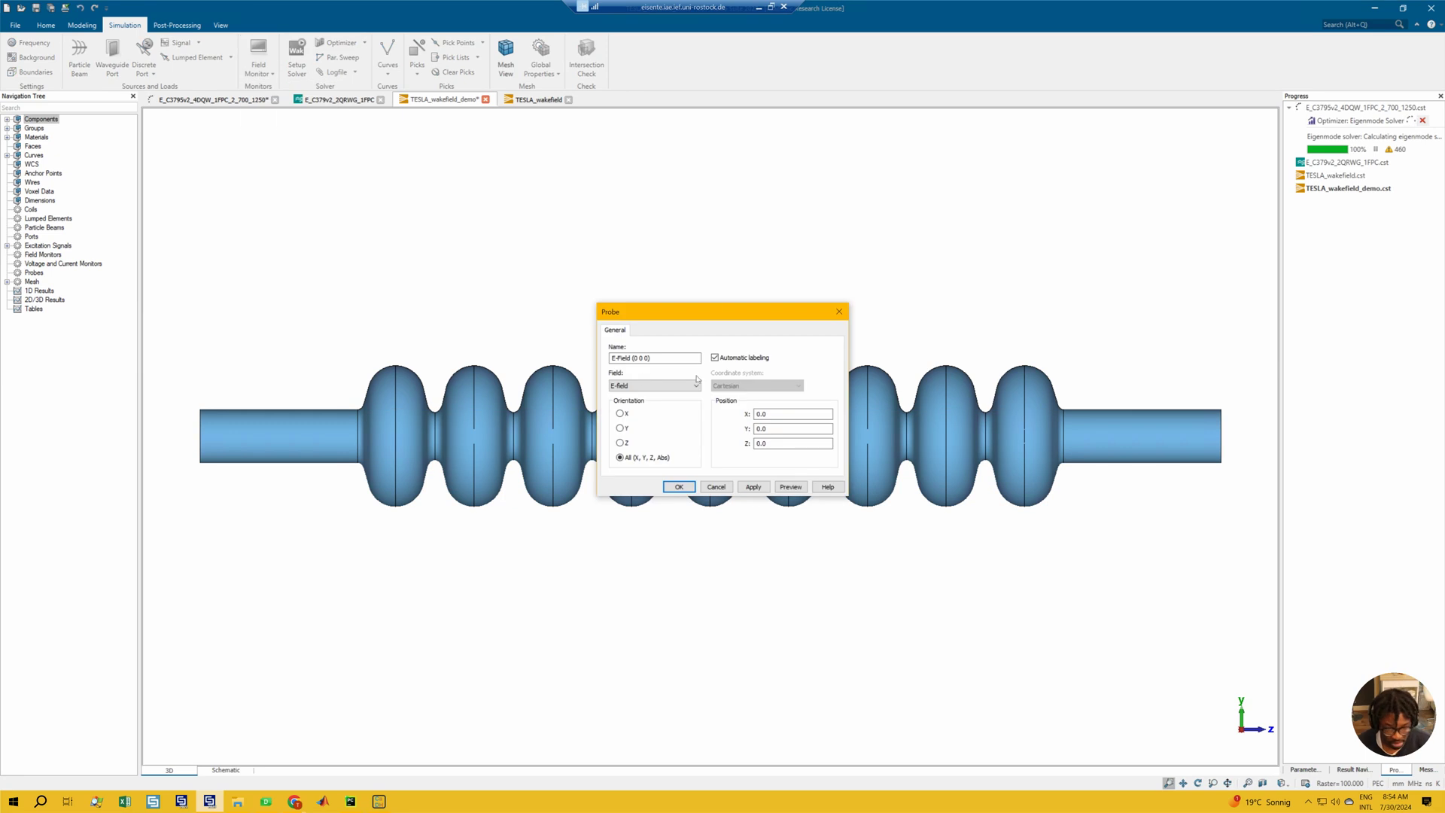
{"action": "left_click", "coordinate": [641, 385]}
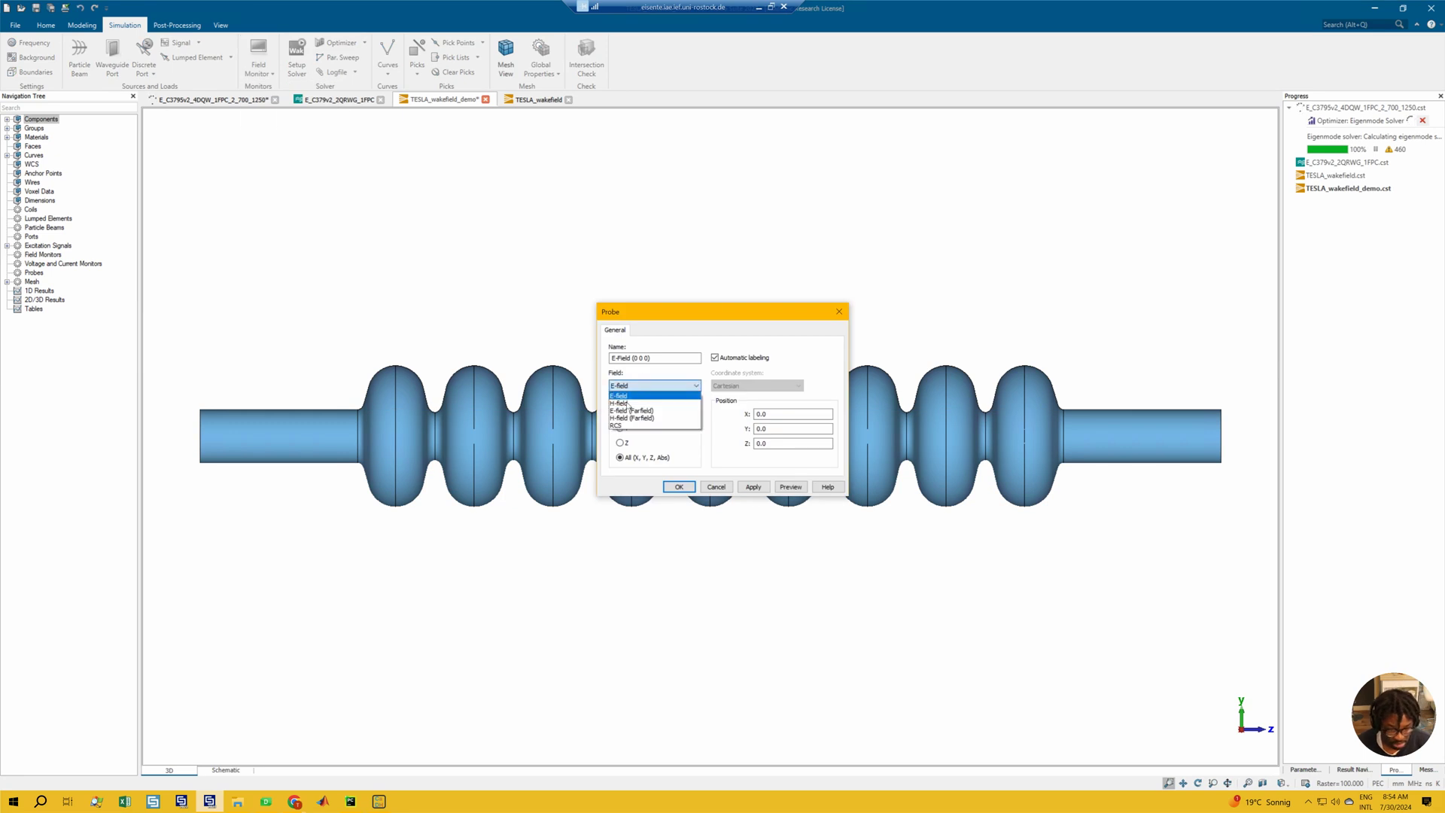
{"action": "left_click", "coordinate": [641, 385]}
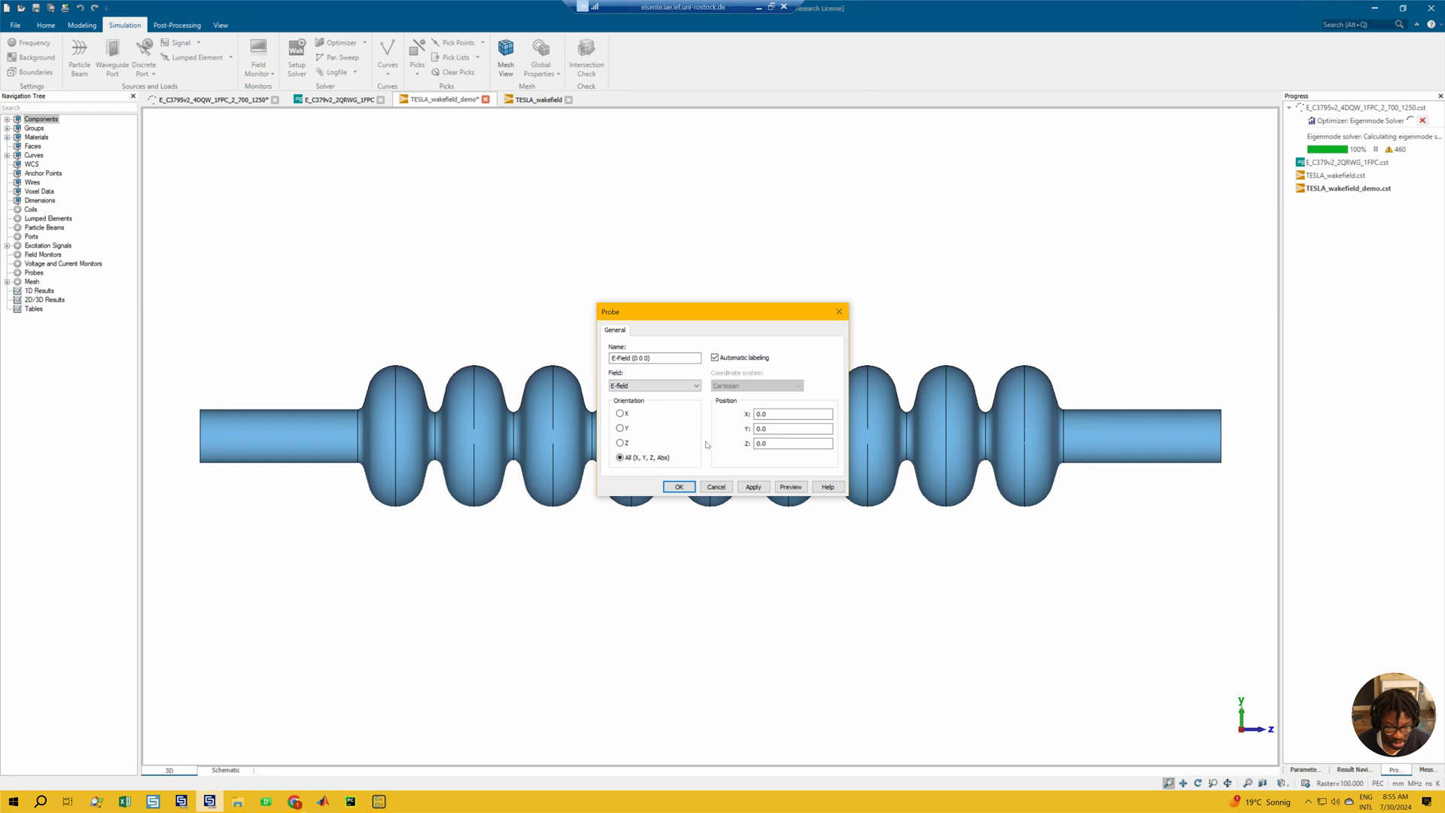
{"action": "left_click", "coordinate": [837, 312]}
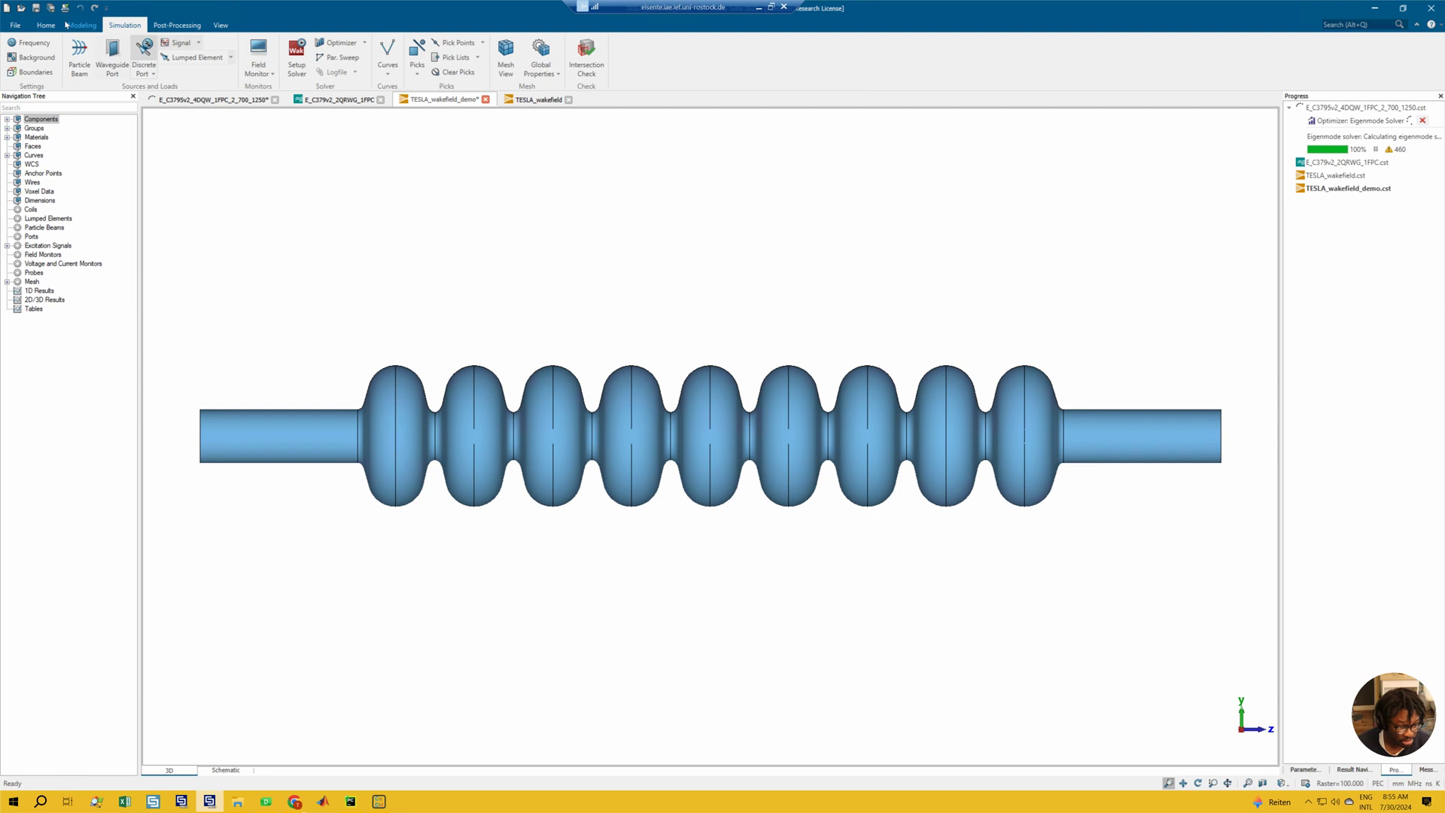
Switch to the PIC solver and examine its field monitor and PIC monitor types
{"action": "scroll", "coordinate": [143, 53], "scroll_direction": "up", "scroll_amount": 2}
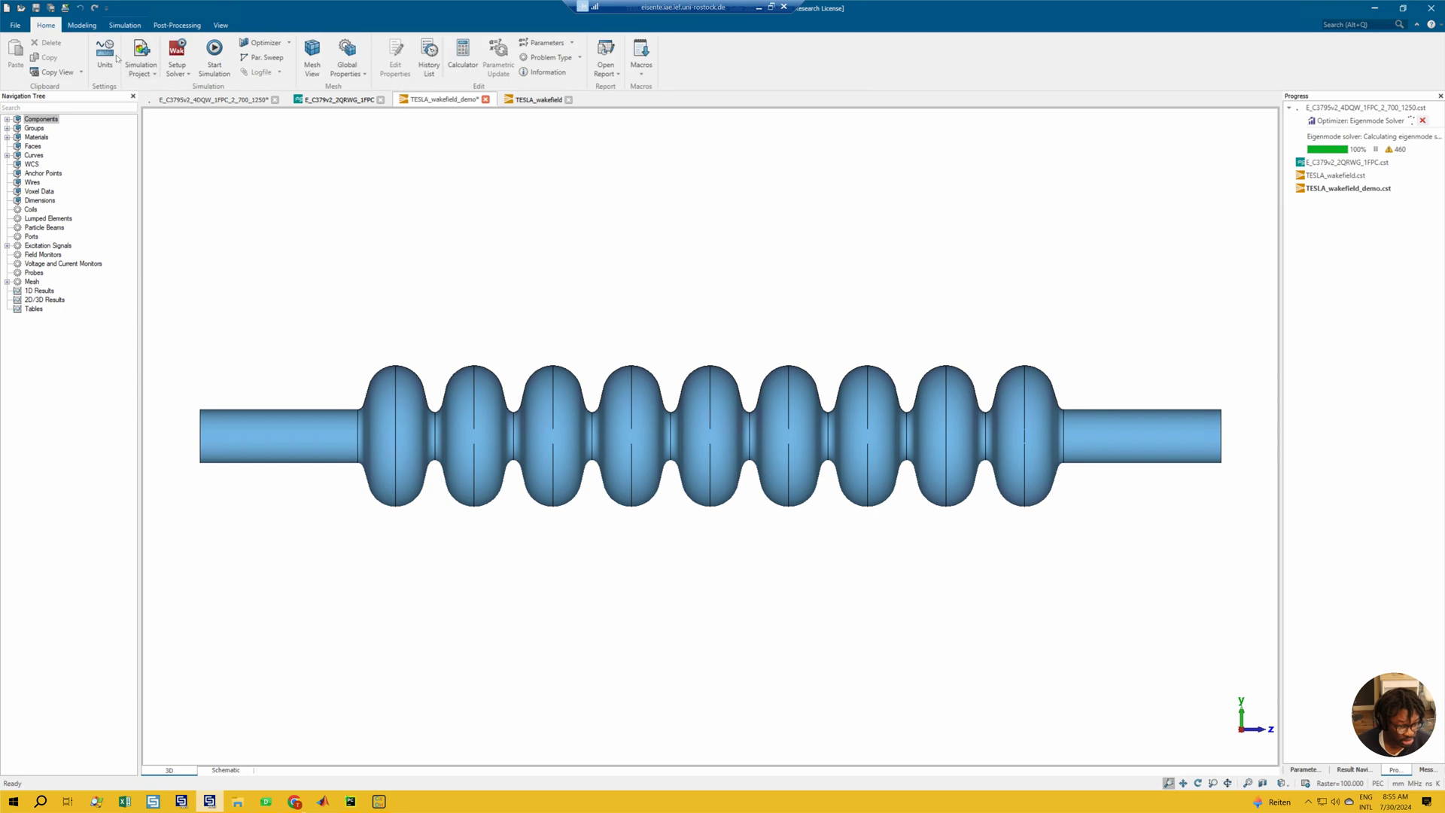
{"action": "left_click", "coordinate": [178, 66]}
{"action": "left_click", "coordinate": [200, 87]}
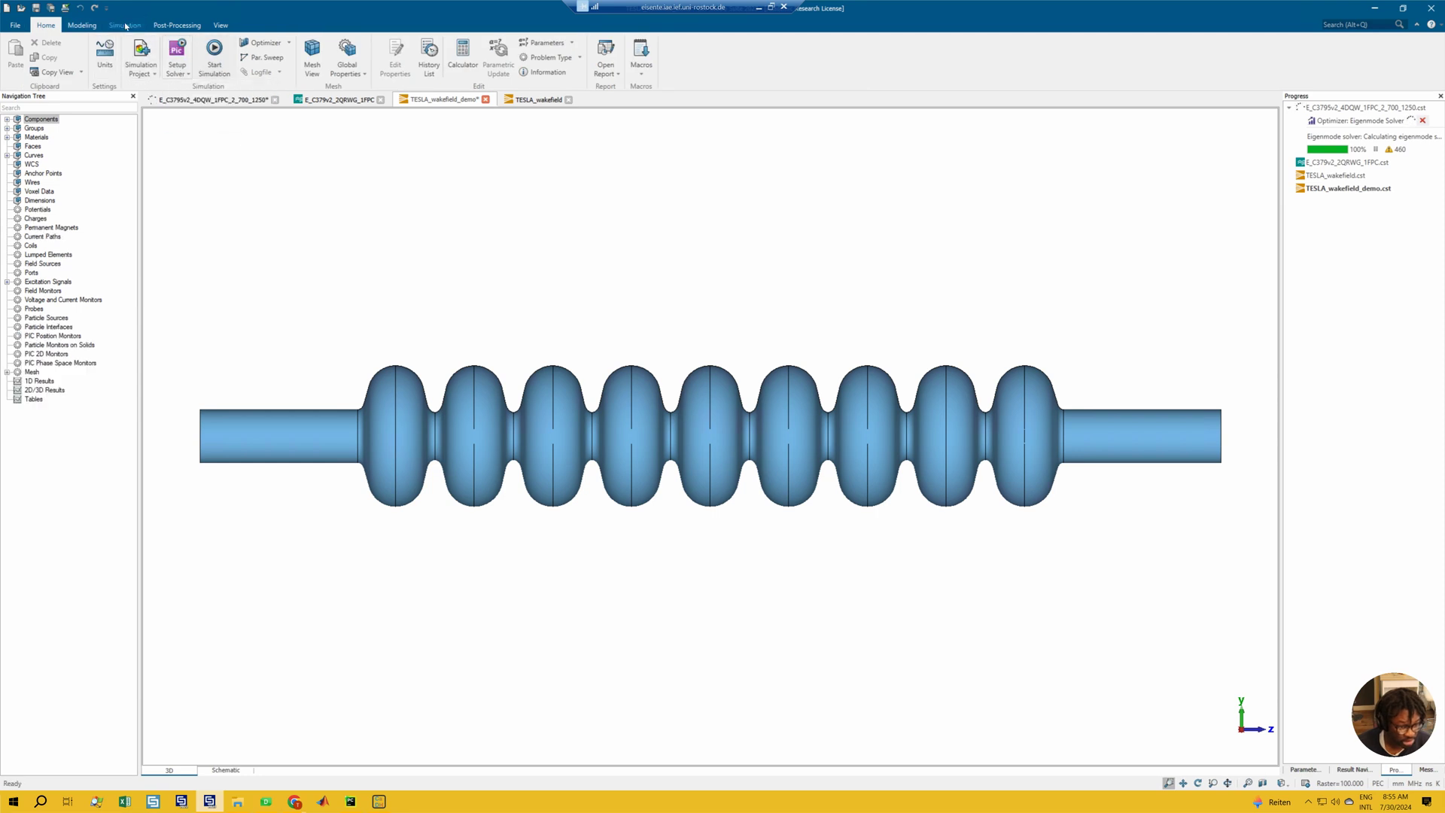
{"action": "left_click", "coordinate": [132, 26]}
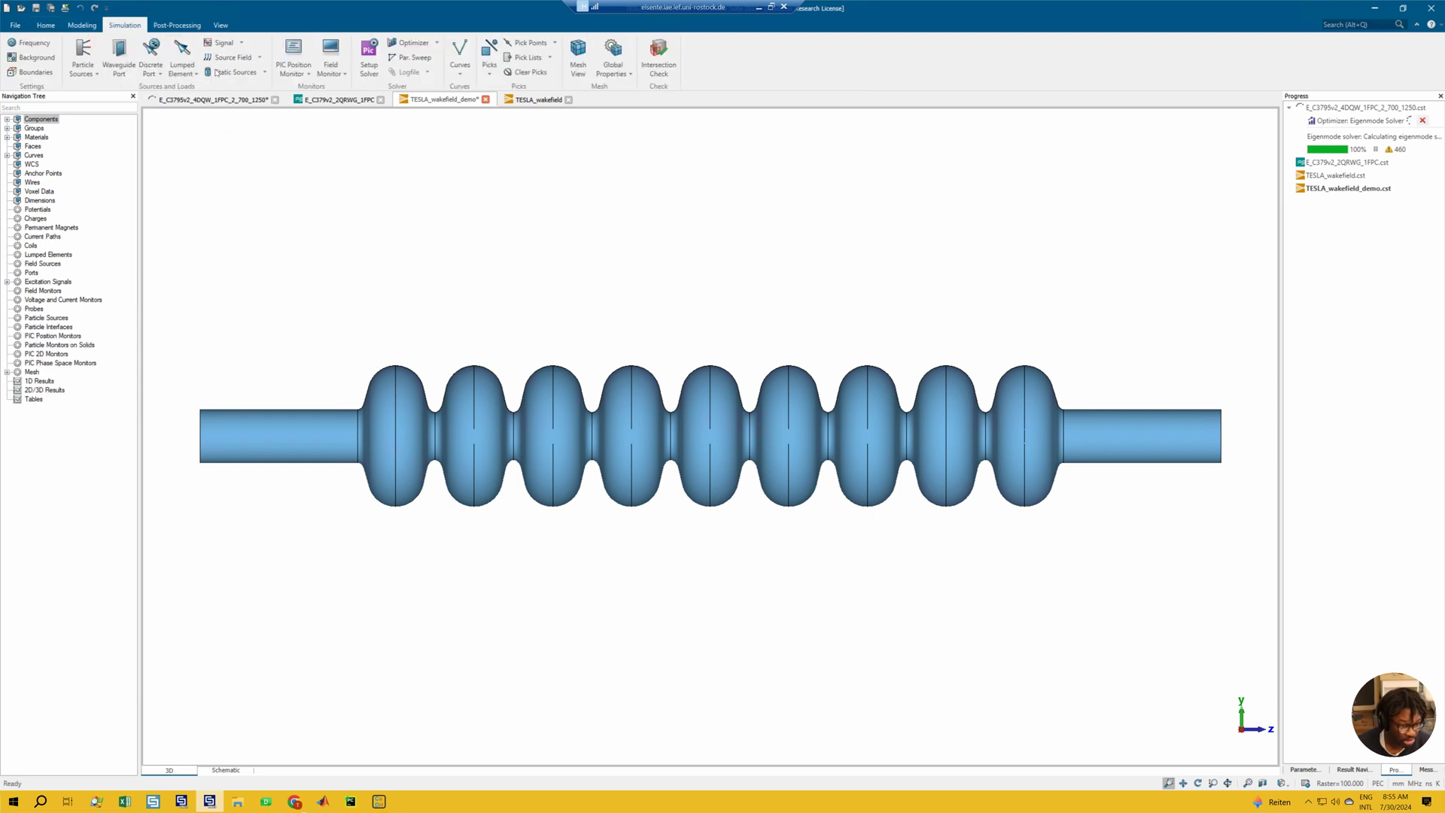
{"action": "left_click", "coordinate": [332, 73]}
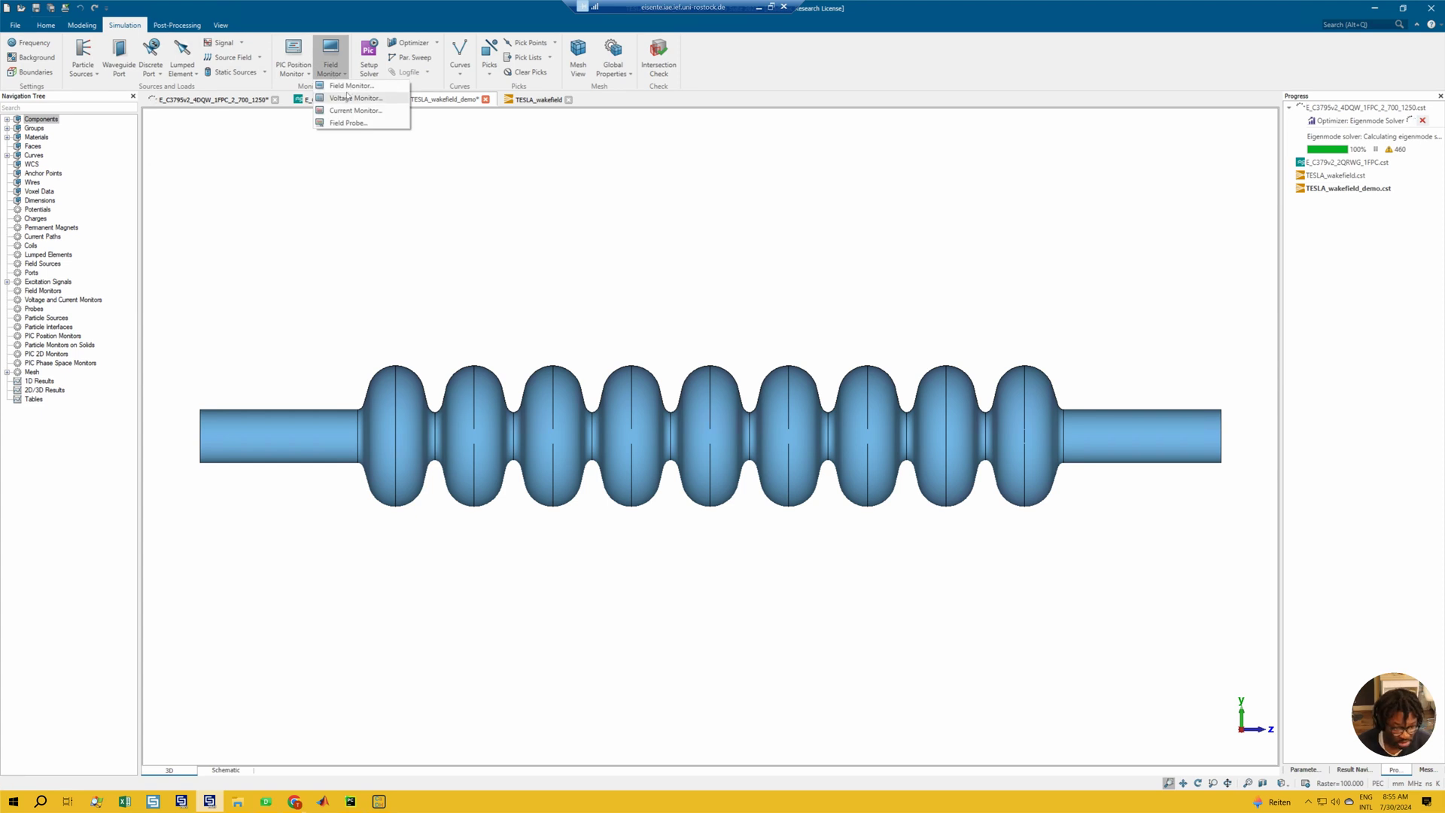
{"action": "left_click", "coordinate": [299, 75]}
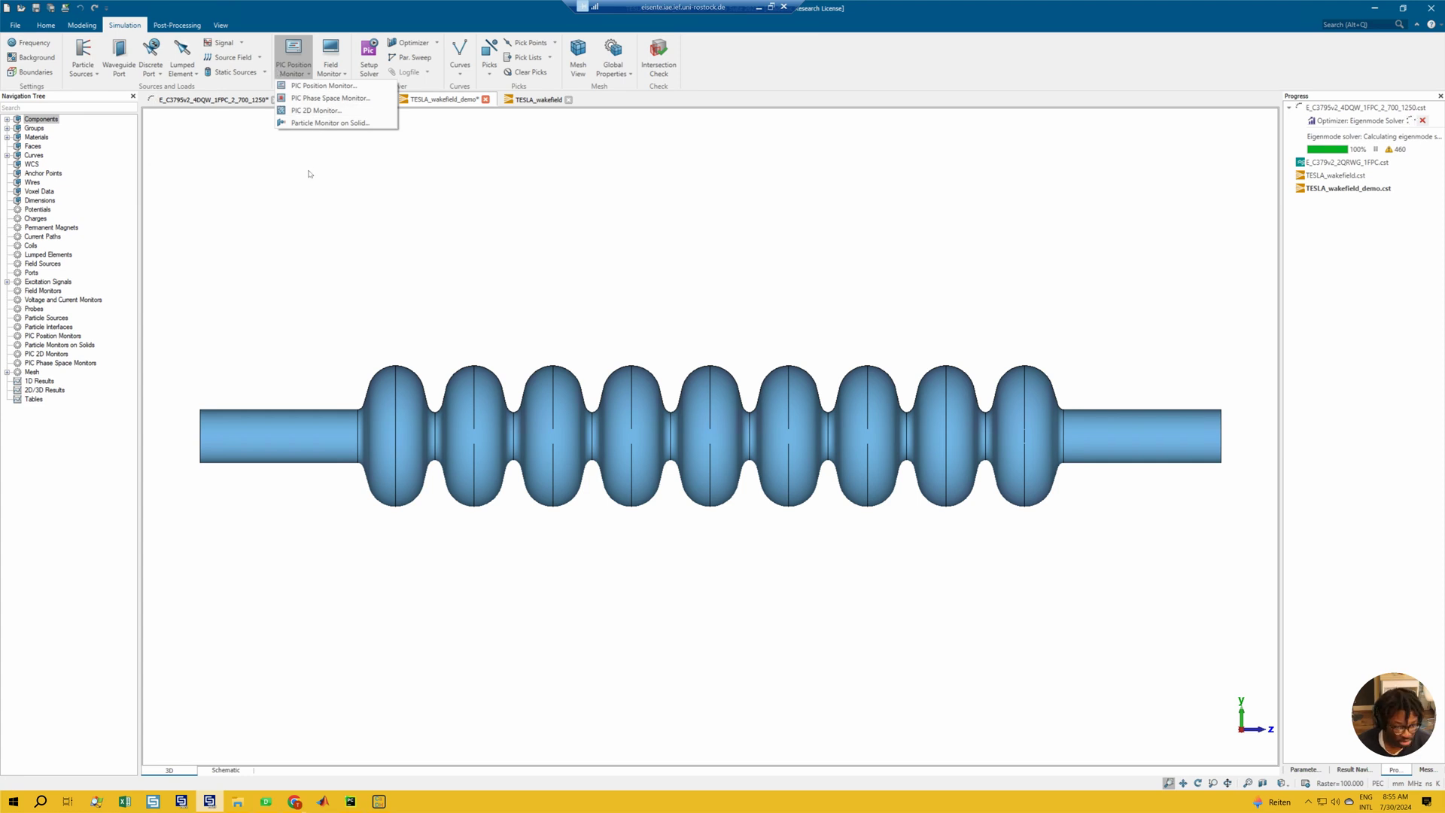
{"action": "left_click", "coordinate": [310, 105]}
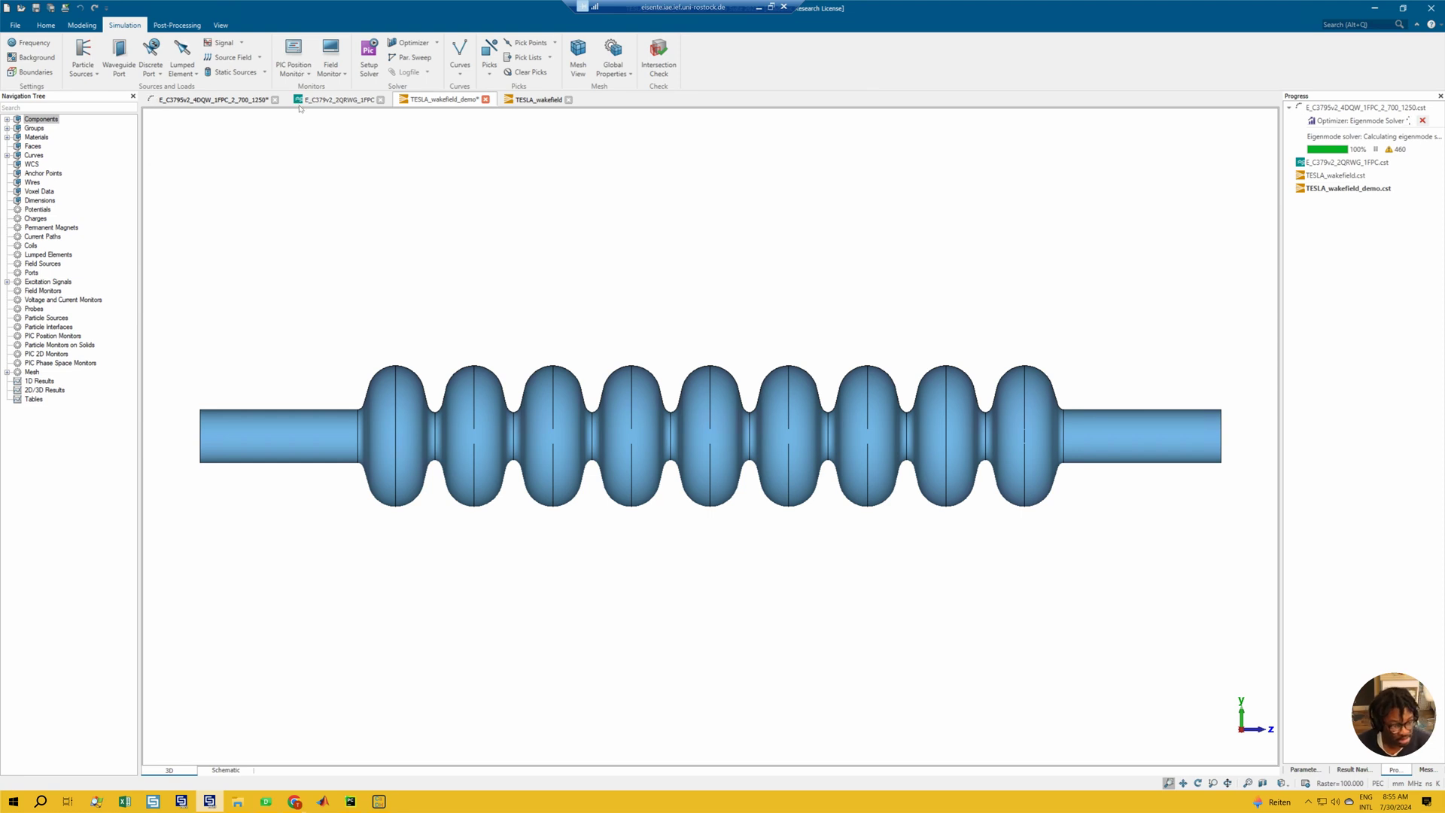
Switch to the Particle Tracking solver and examine its particle monitor and export interface types
{"action": "left_click", "coordinate": [46, 24]}
{"action": "left_click", "coordinate": [176, 68]}
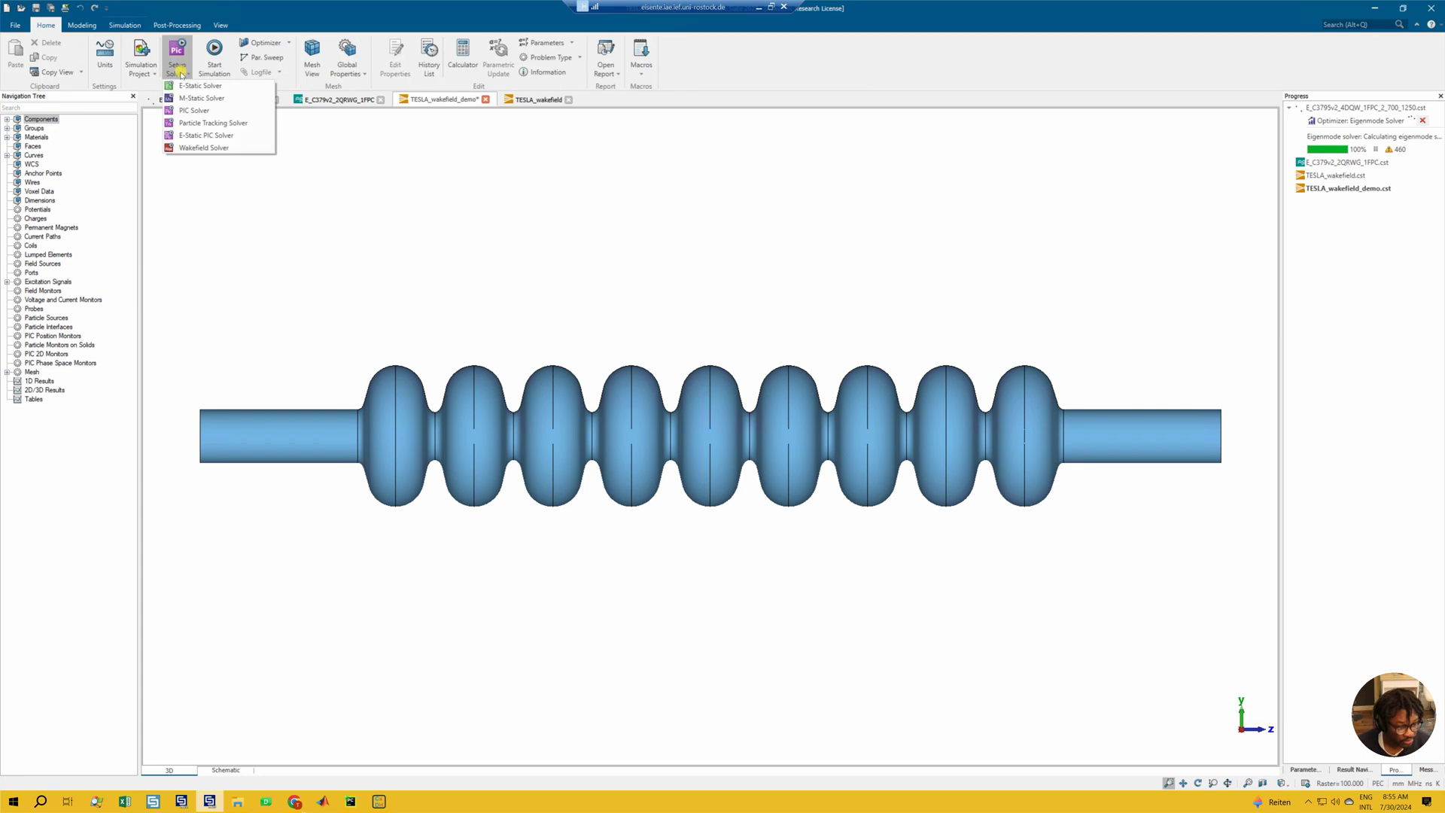
{"action": "left_click", "coordinate": [188, 123]}
{"action": "left_click", "coordinate": [125, 24]}
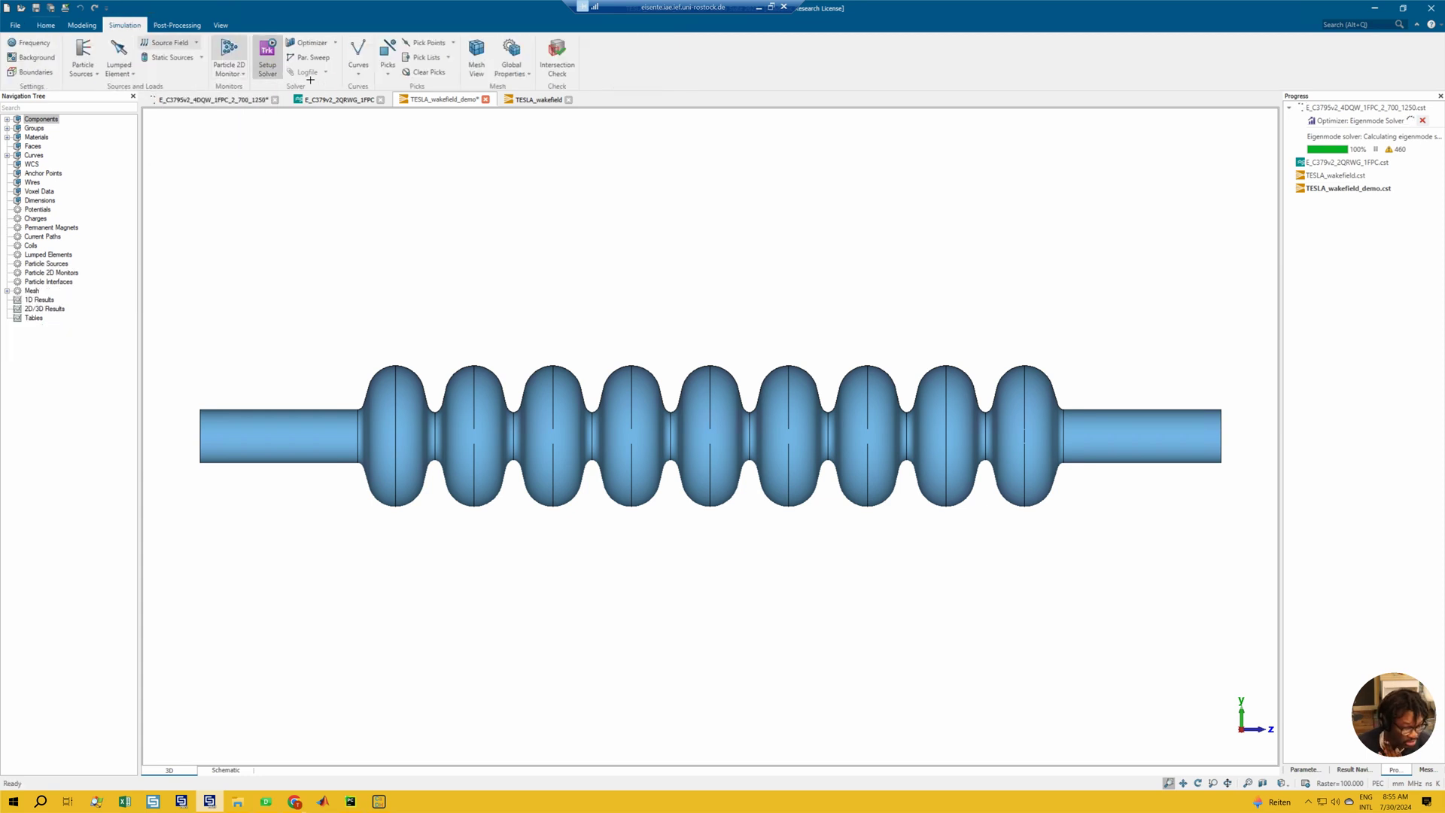
{"action": "left_click", "coordinate": [228, 71]}
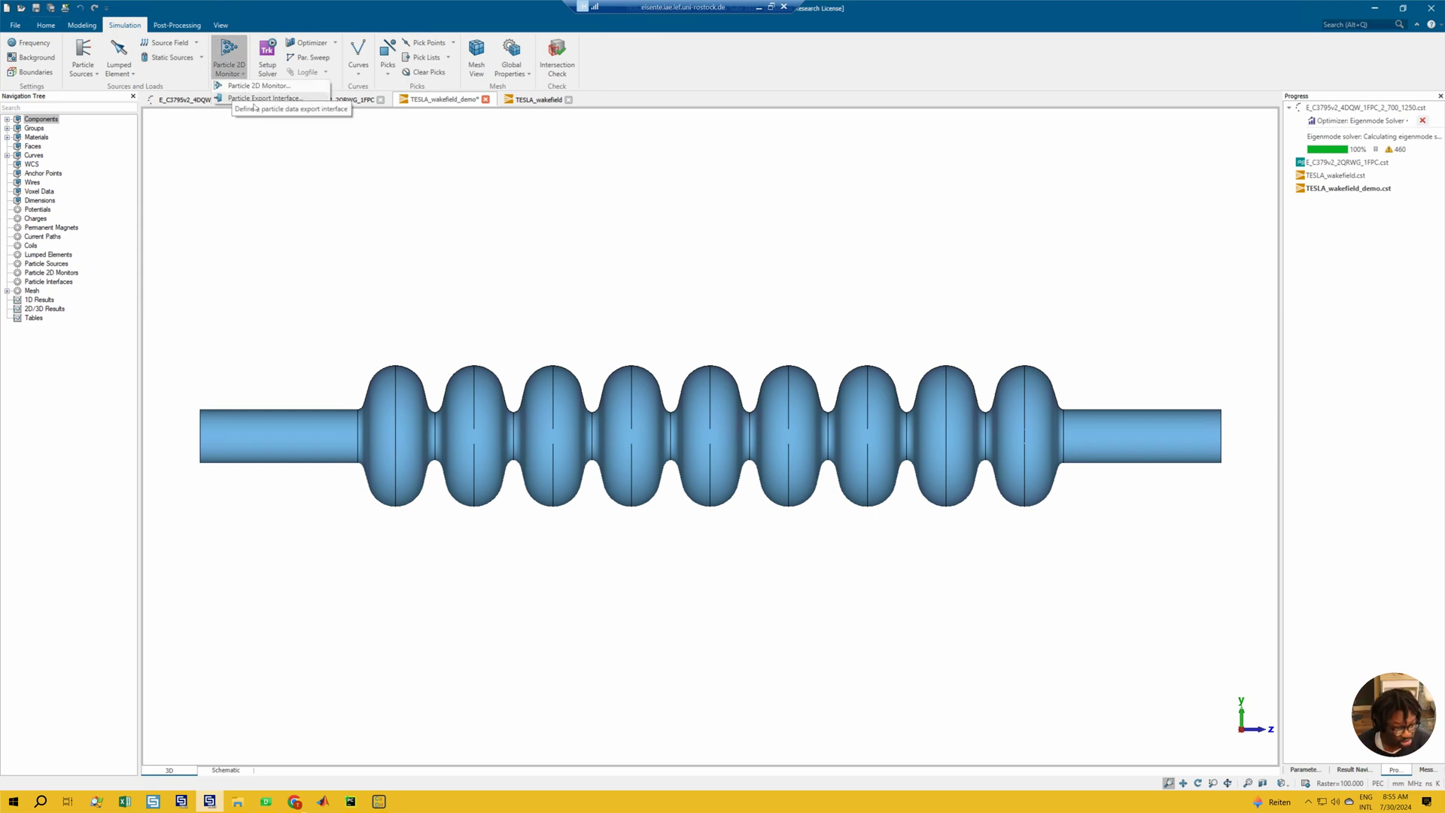
{"action": "left_click", "coordinate": [187, 142]}
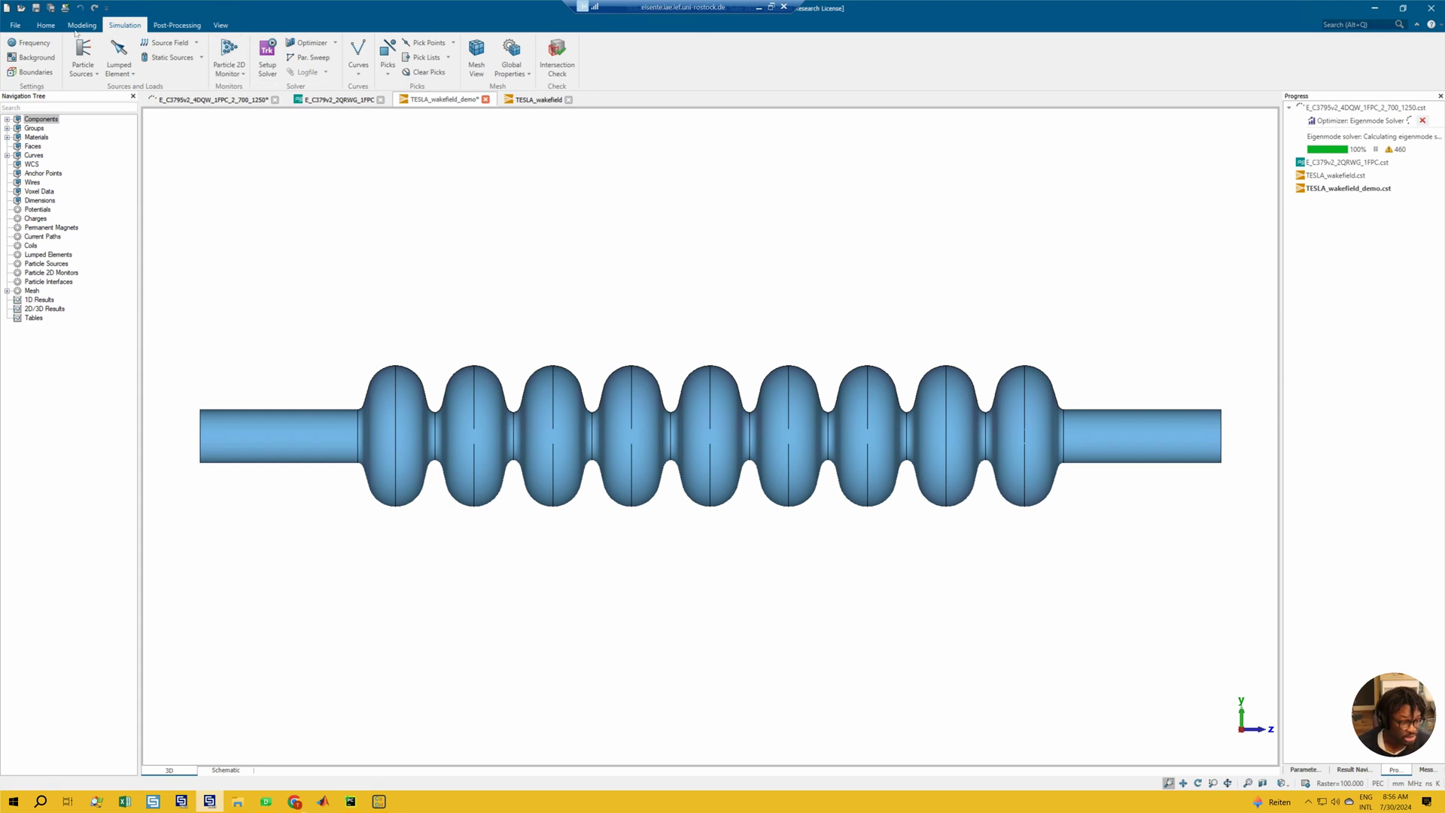
Change the project's solver to the E-Static solver
{"action": "left_click", "coordinate": [46, 24]}
{"action": "left_click", "coordinate": [177, 68]}
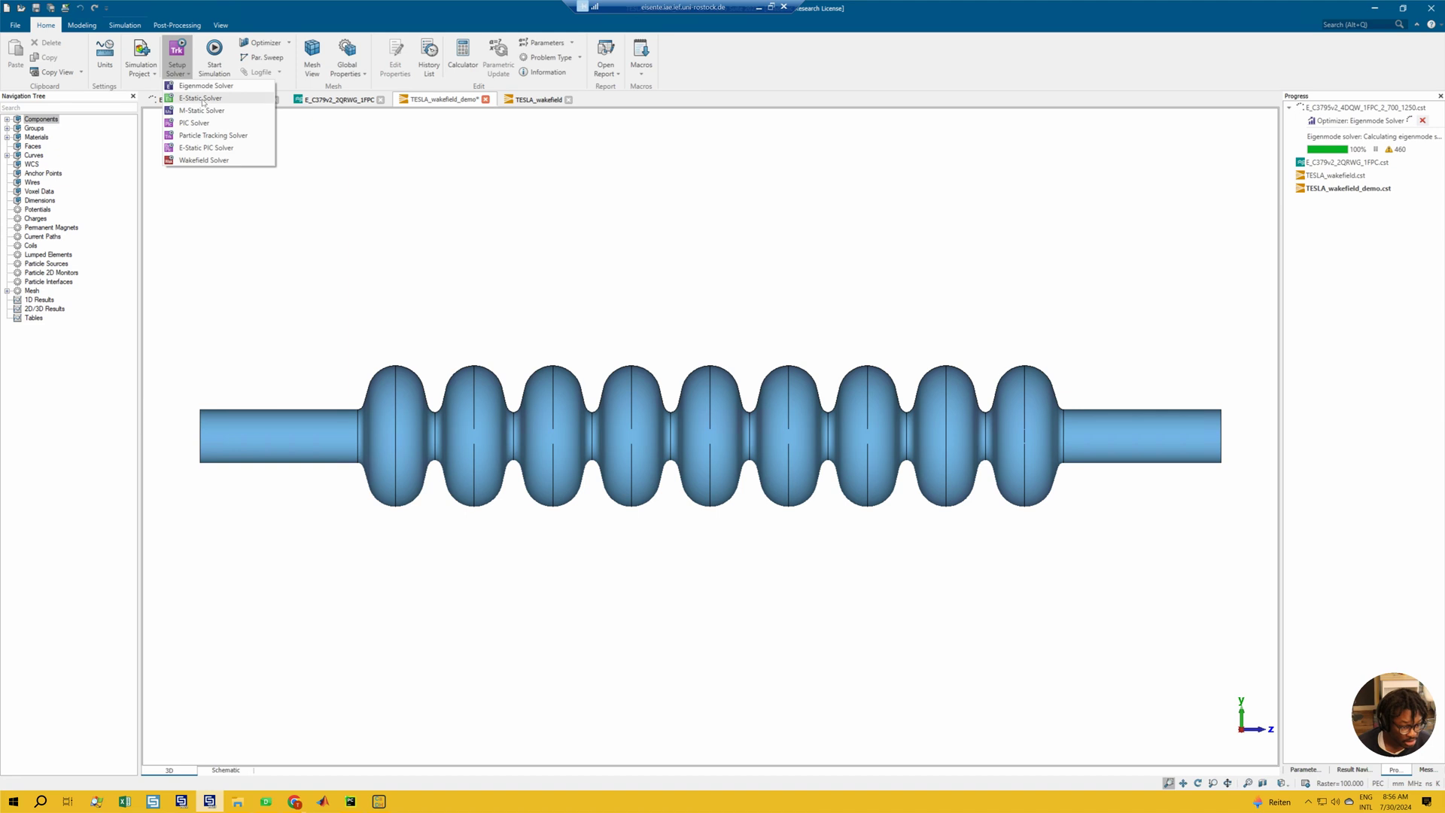
{"action": "left_click", "coordinate": [203, 101]}
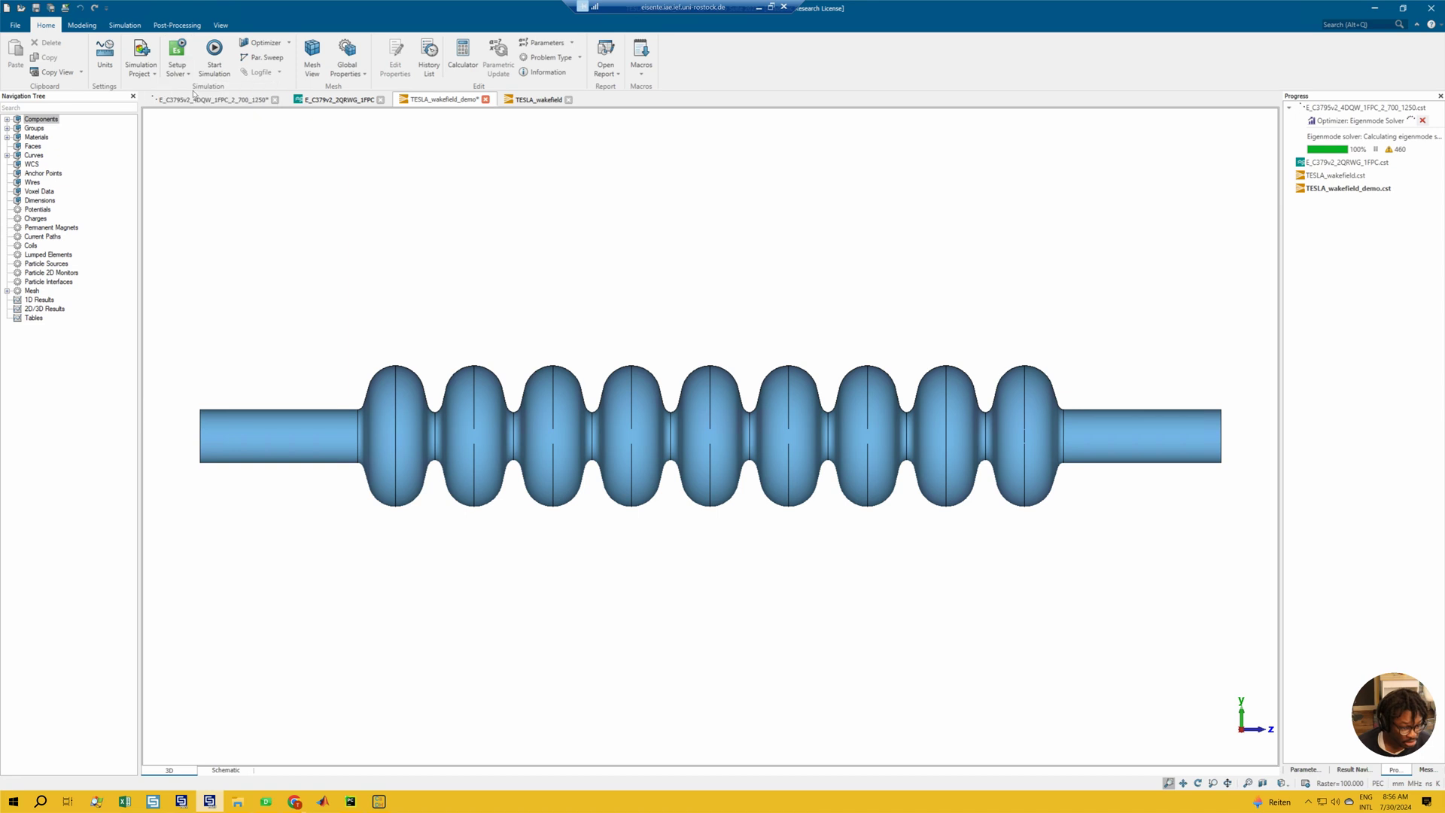
Change the demo project's problem type to High Frequency and check which simulation tools the Eigenmode solver offers
{"action": "left_click", "coordinate": [46, 25]}
{"action": "left_click", "coordinate": [554, 59]}
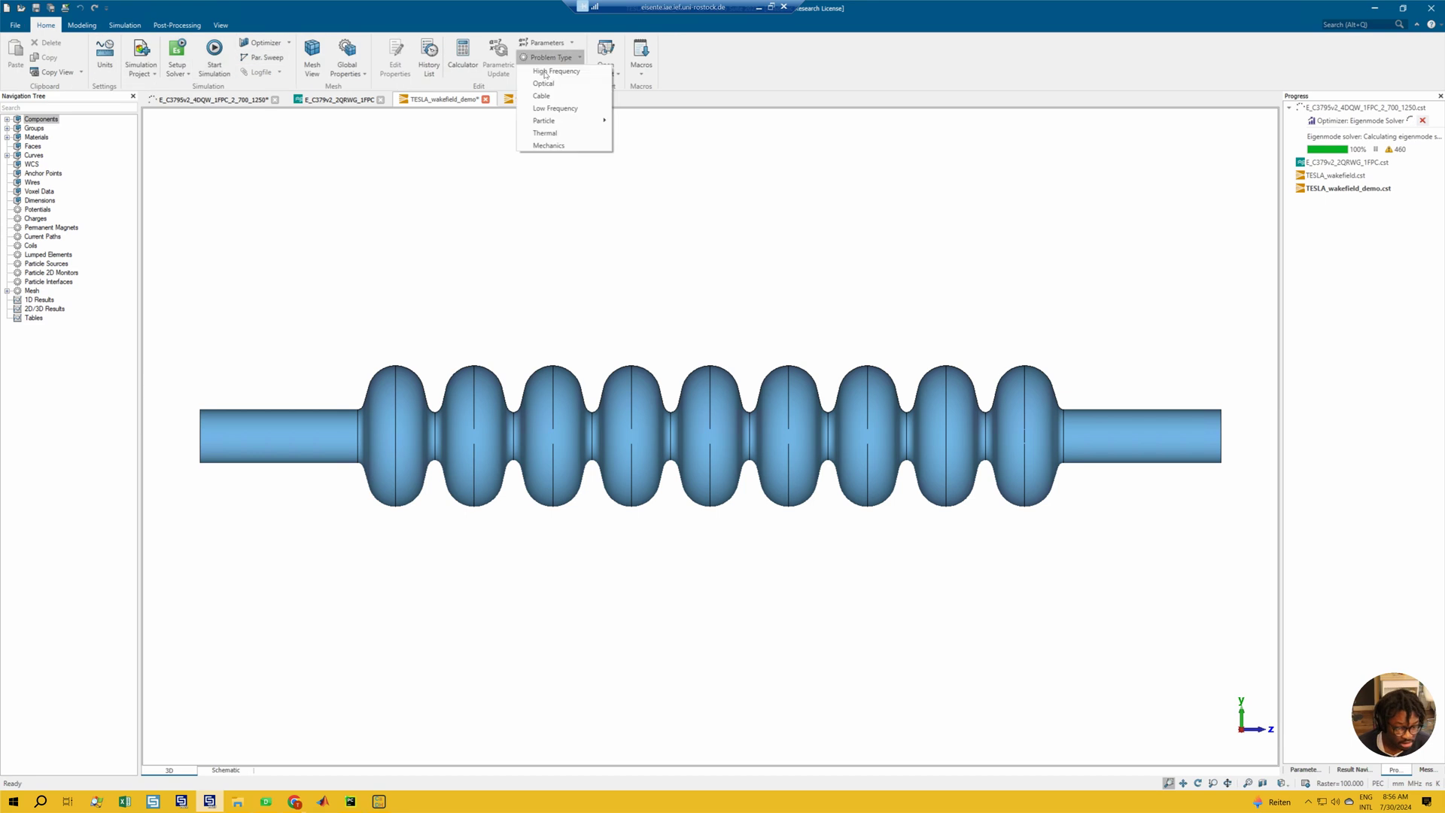
{"action": "left_click", "coordinate": [555, 72]}
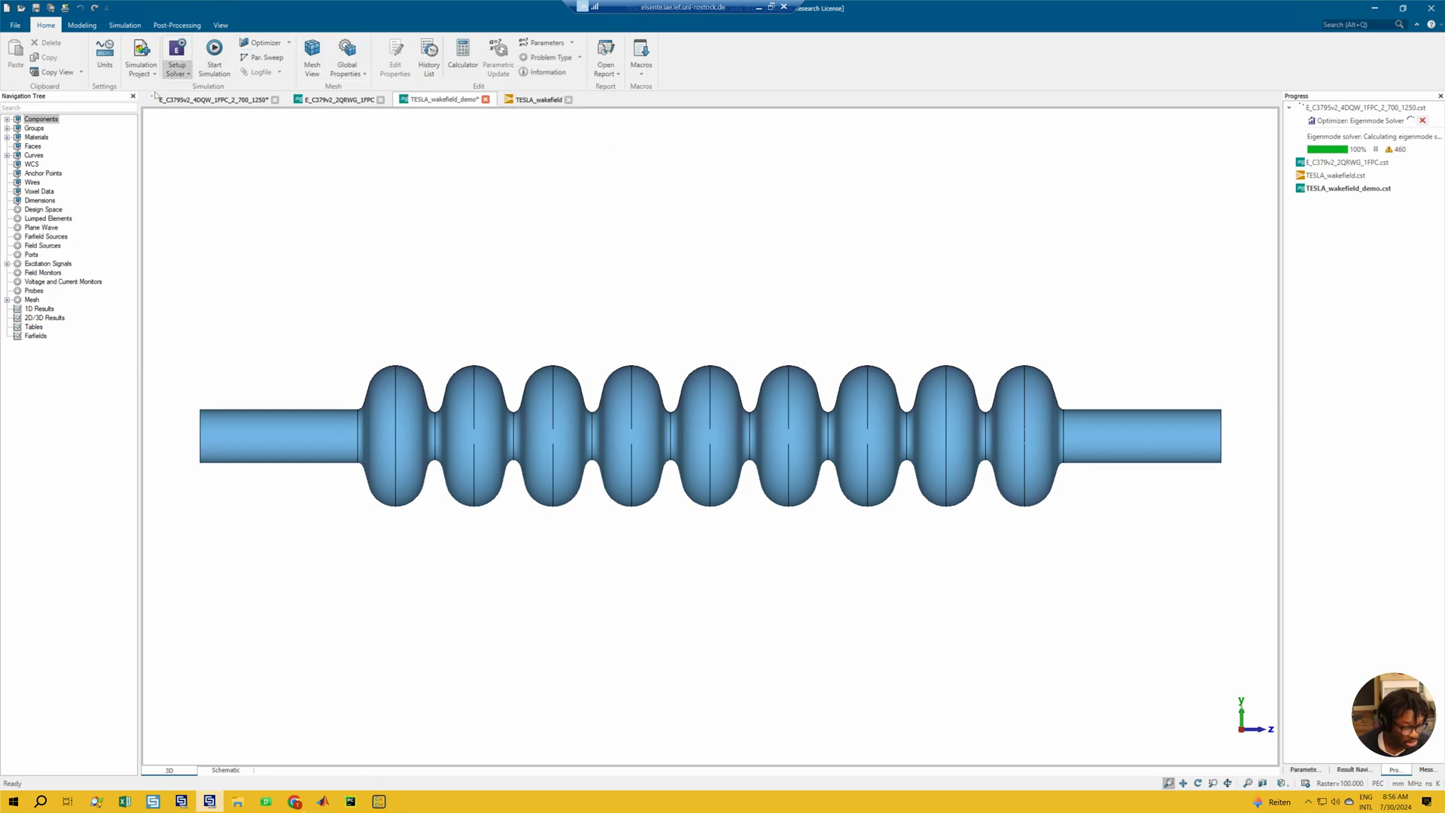
{"action": "left_click", "coordinate": [125, 25]}
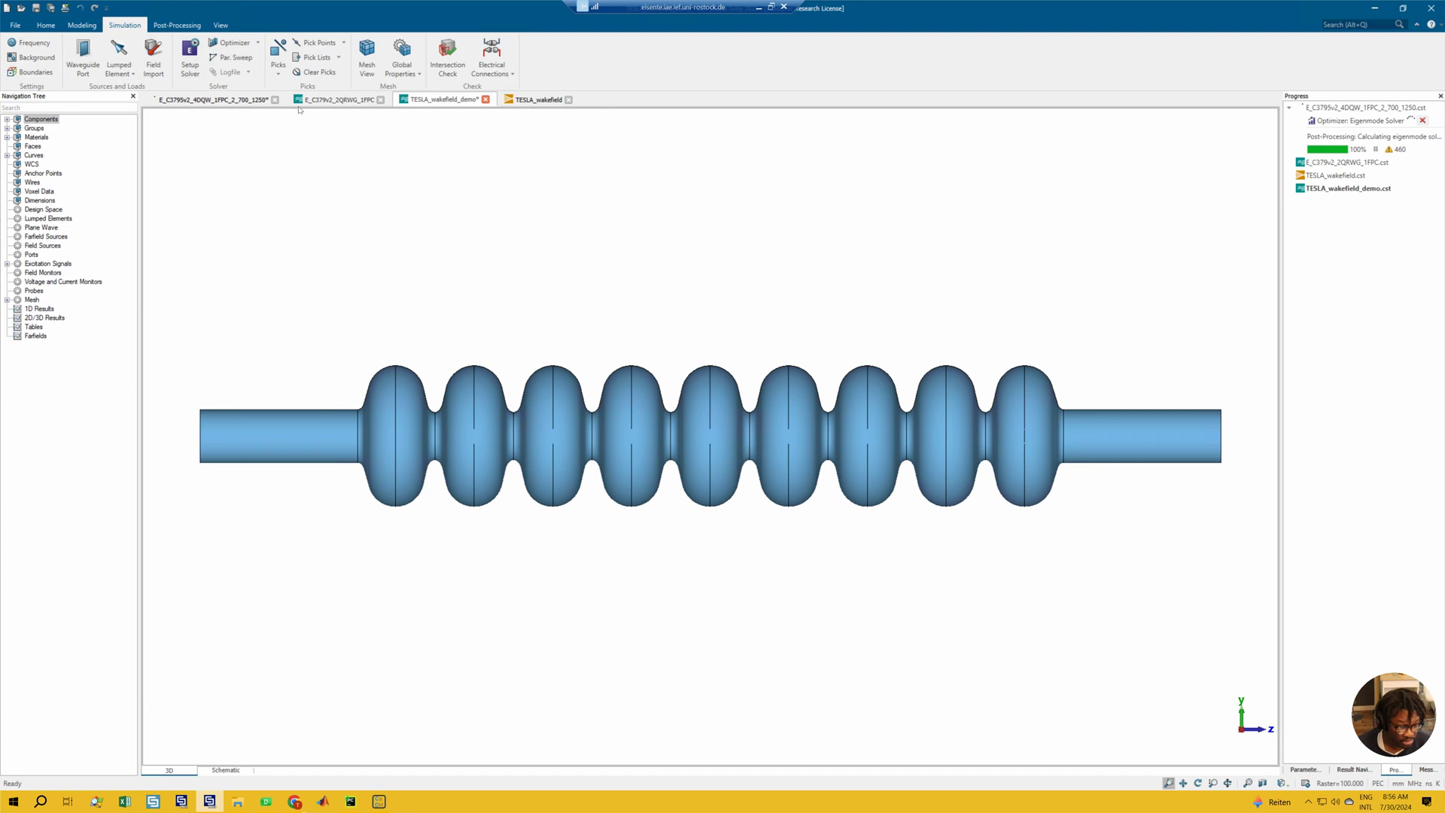
Look through the mode results and field animation options of the E_C379v2_2QRWG_1FPC project, and return to TESLA_wakefield_demo
{"action": "left_click", "coordinate": [337, 99]}
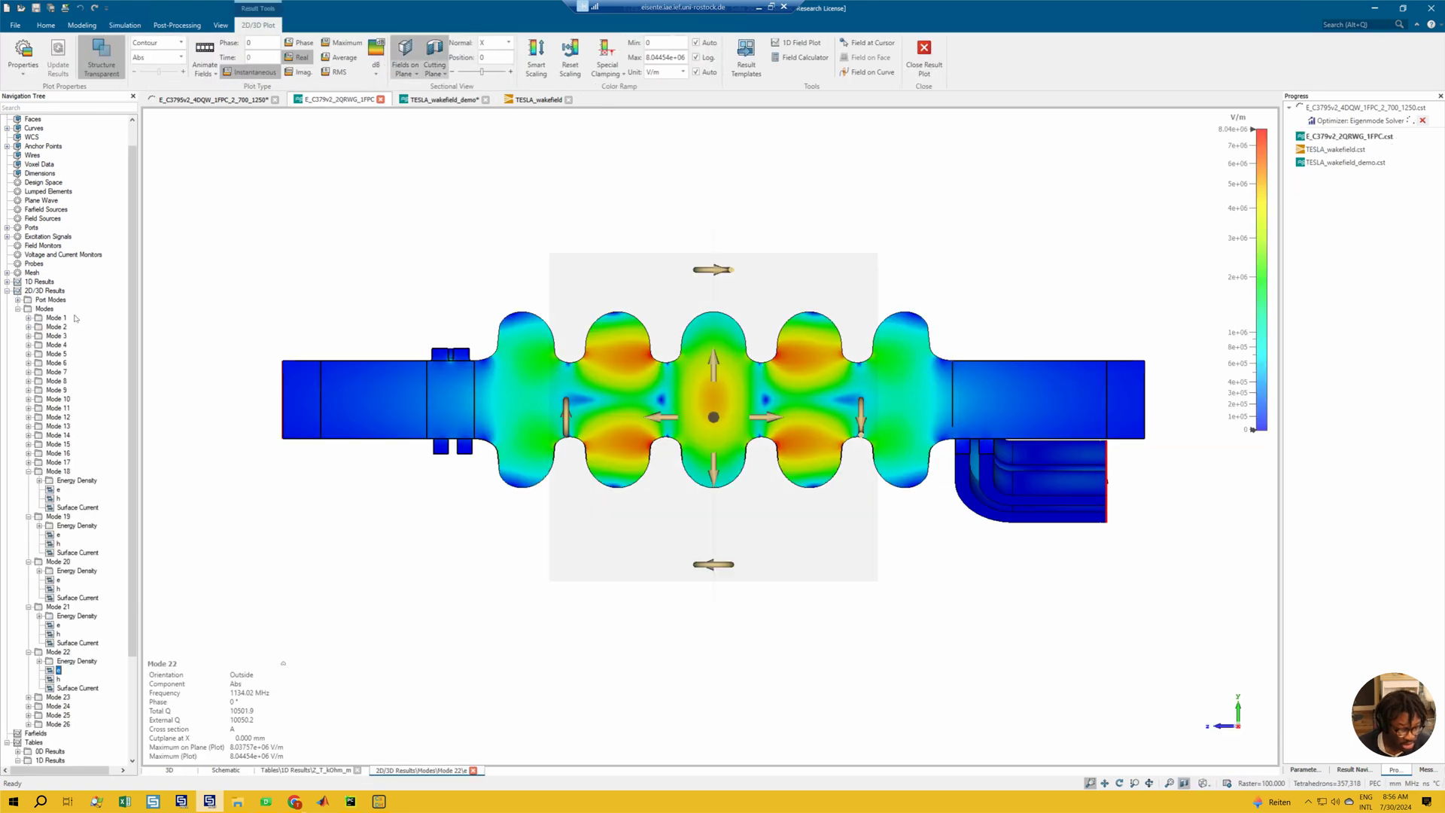
{"action": "scroll", "coordinate": [75, 318], "scroll_direction": "down", "scroll_amount": 5}
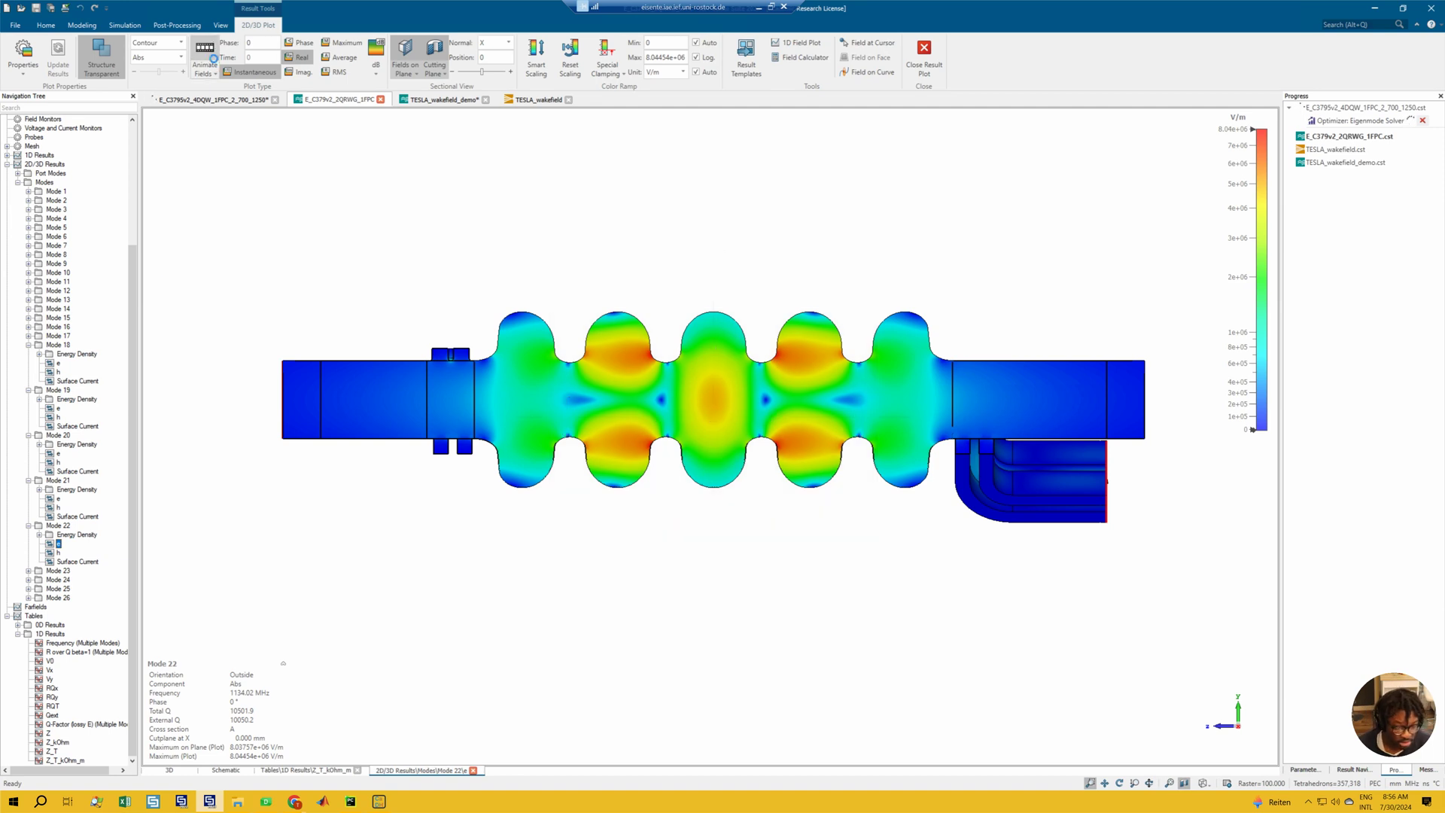
{"action": "left_click", "coordinate": [211, 73]}
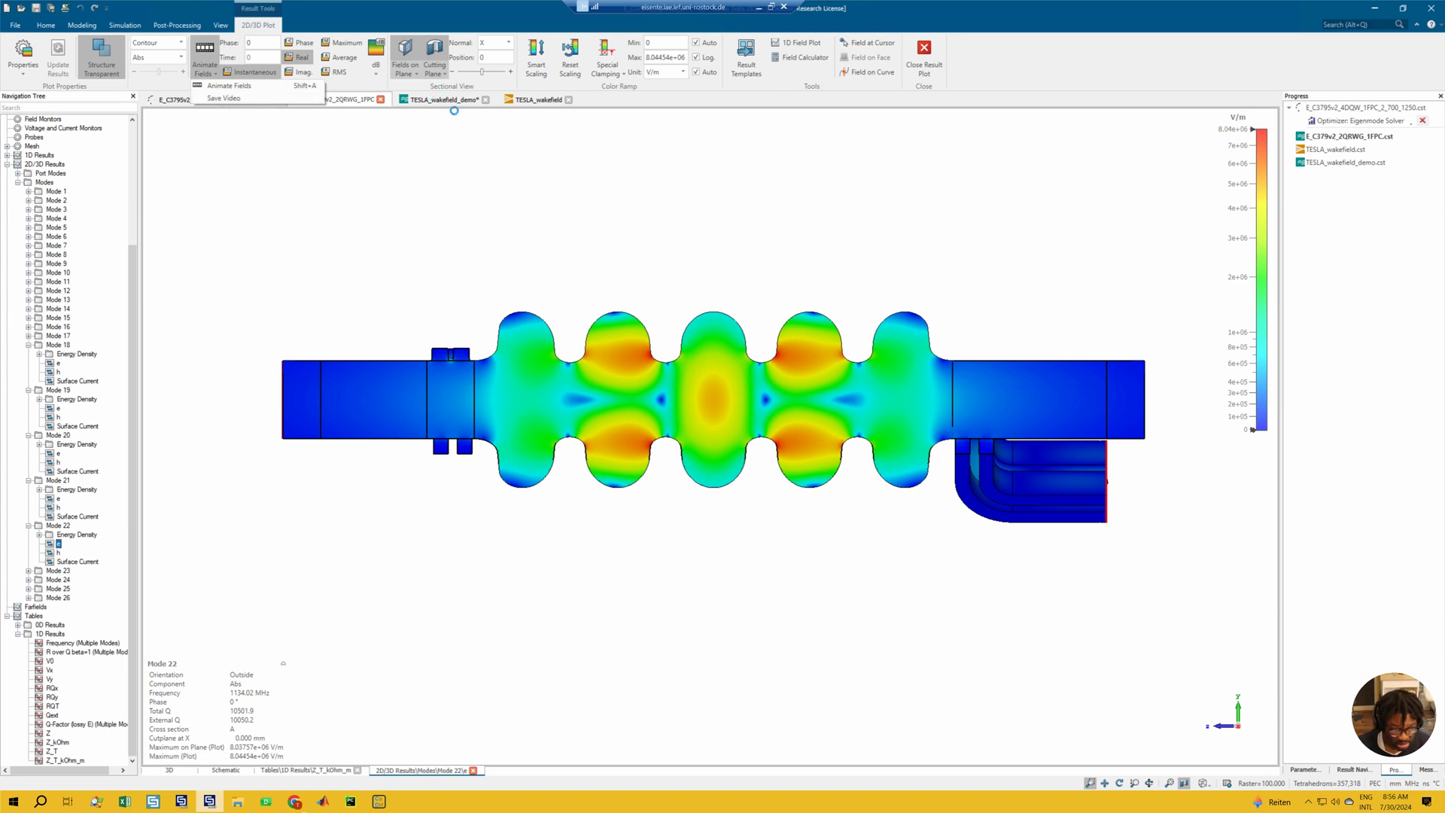
{"action": "left_click", "coordinate": [404, 89]}
{"action": "left_click", "coordinate": [462, 99]}
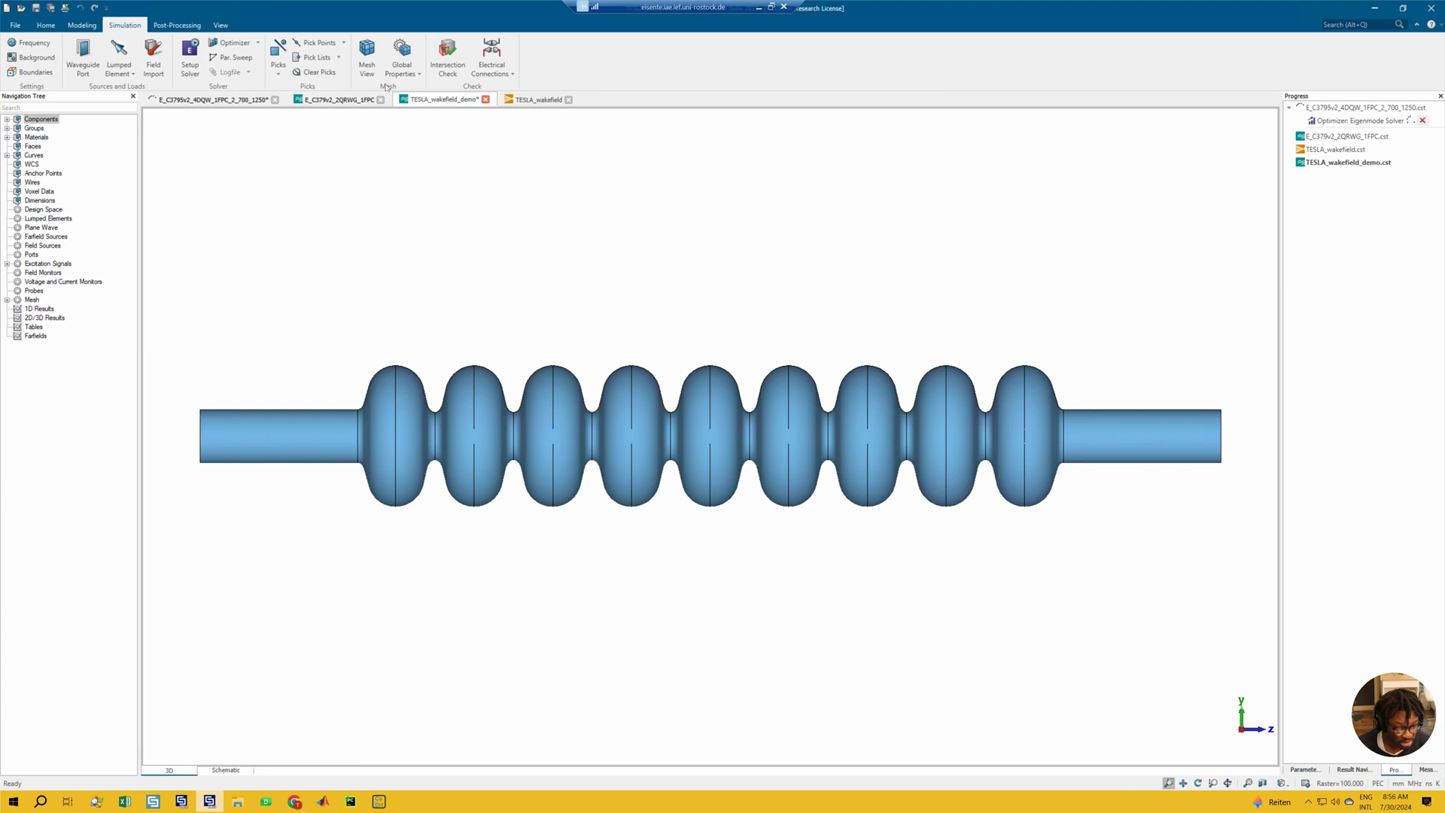
Switch the demo project to the Frequency Domain solver and examine its field monitor types without adding a monitor
{"action": "scroll", "coordinate": [185, 76], "scroll_direction": "up", "scroll_amount": 2}
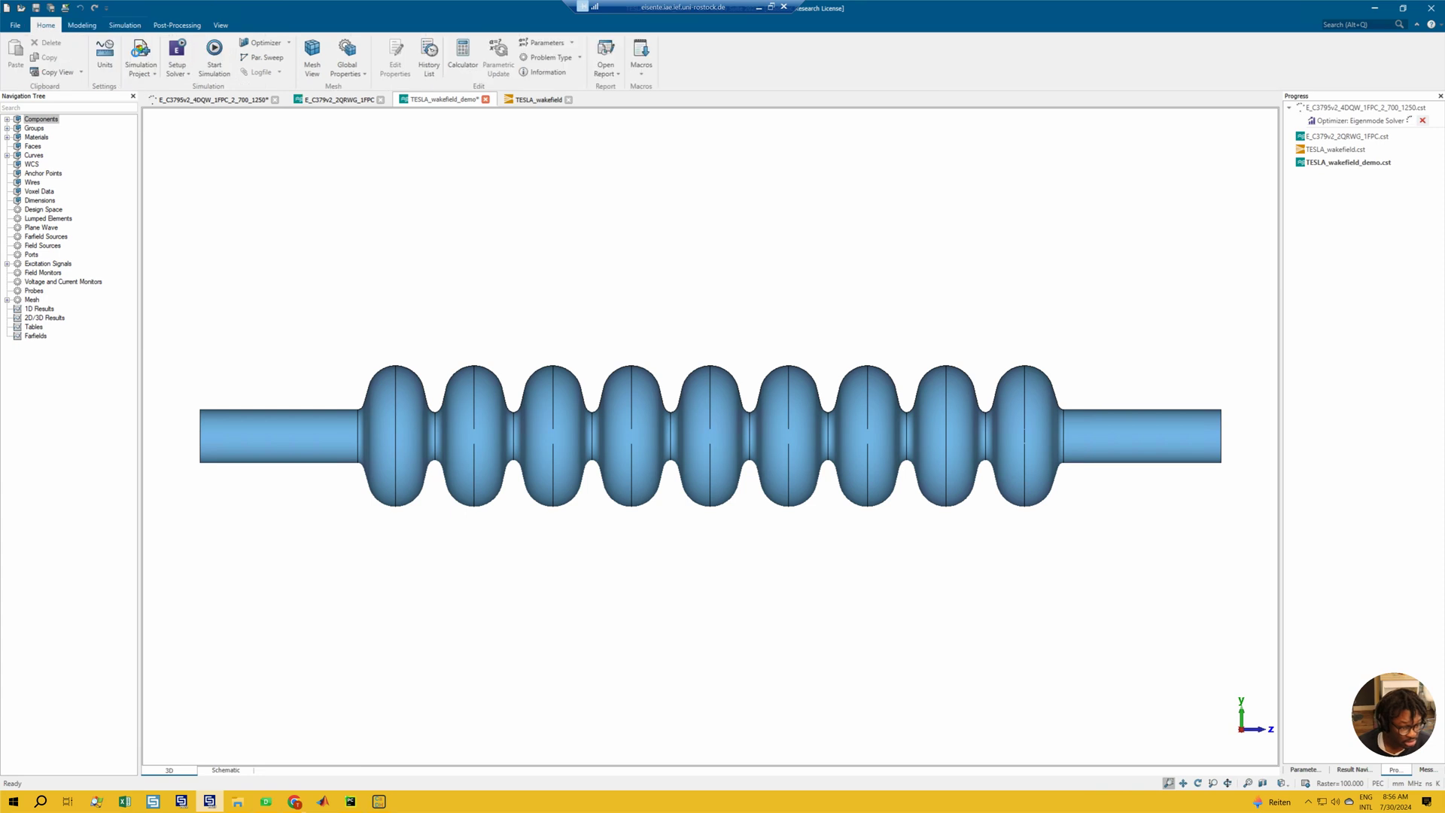
{"action": "left_click", "coordinate": [186, 76]}
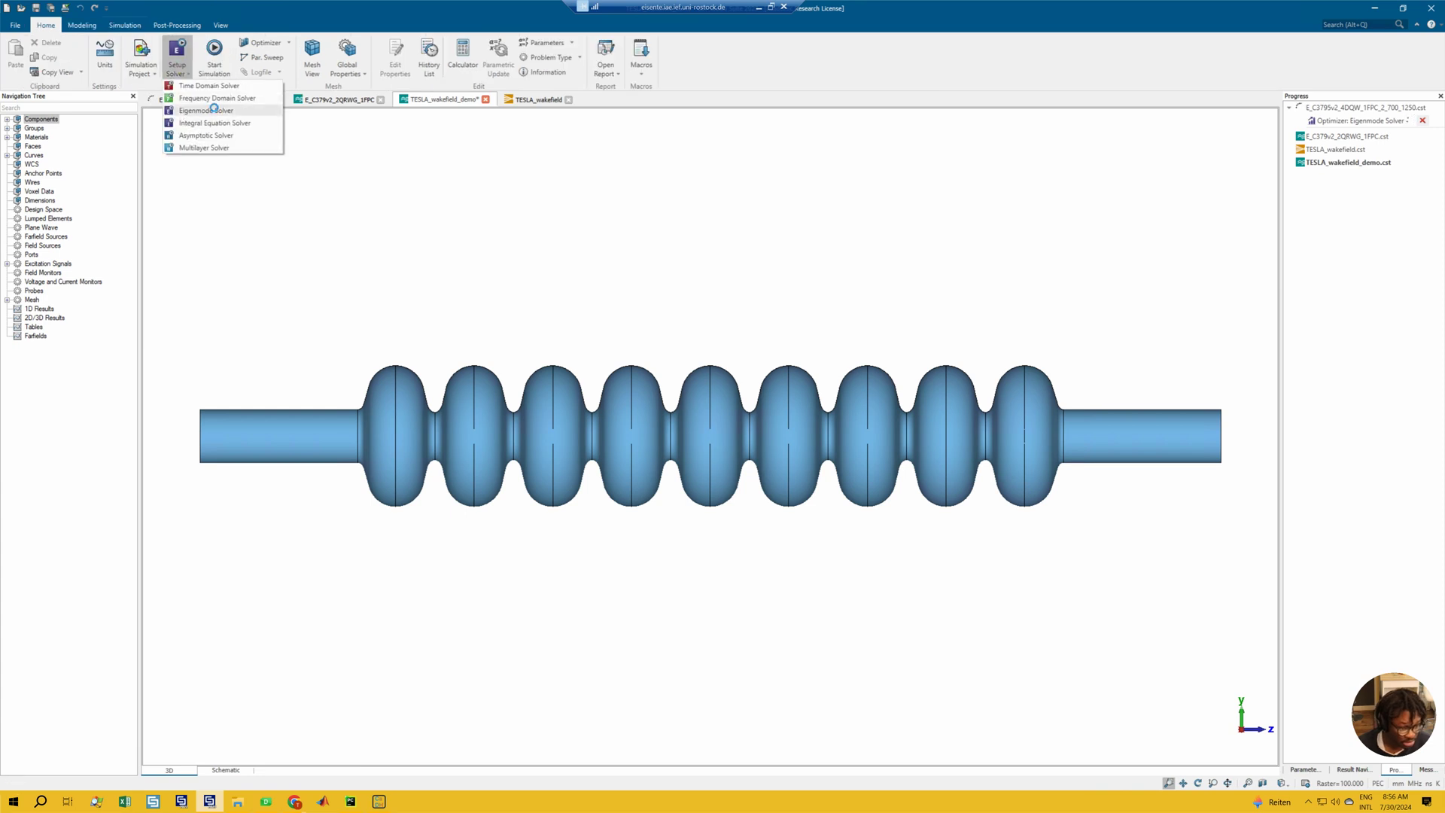
{"action": "left_click", "coordinate": [216, 104]}
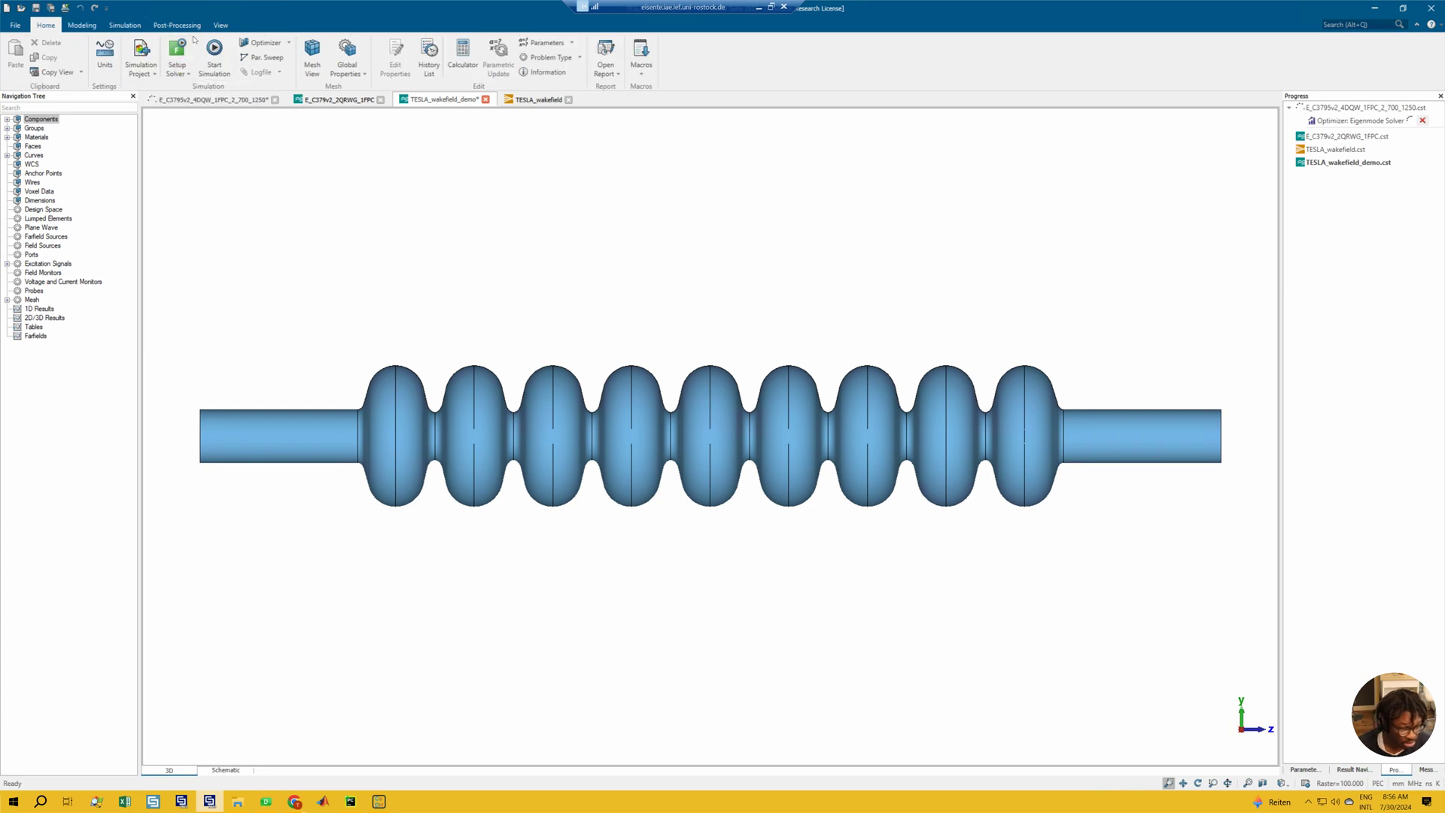
{"action": "scroll", "coordinate": [143, 57], "scroll_direction": "down", "scroll_amount": 2}
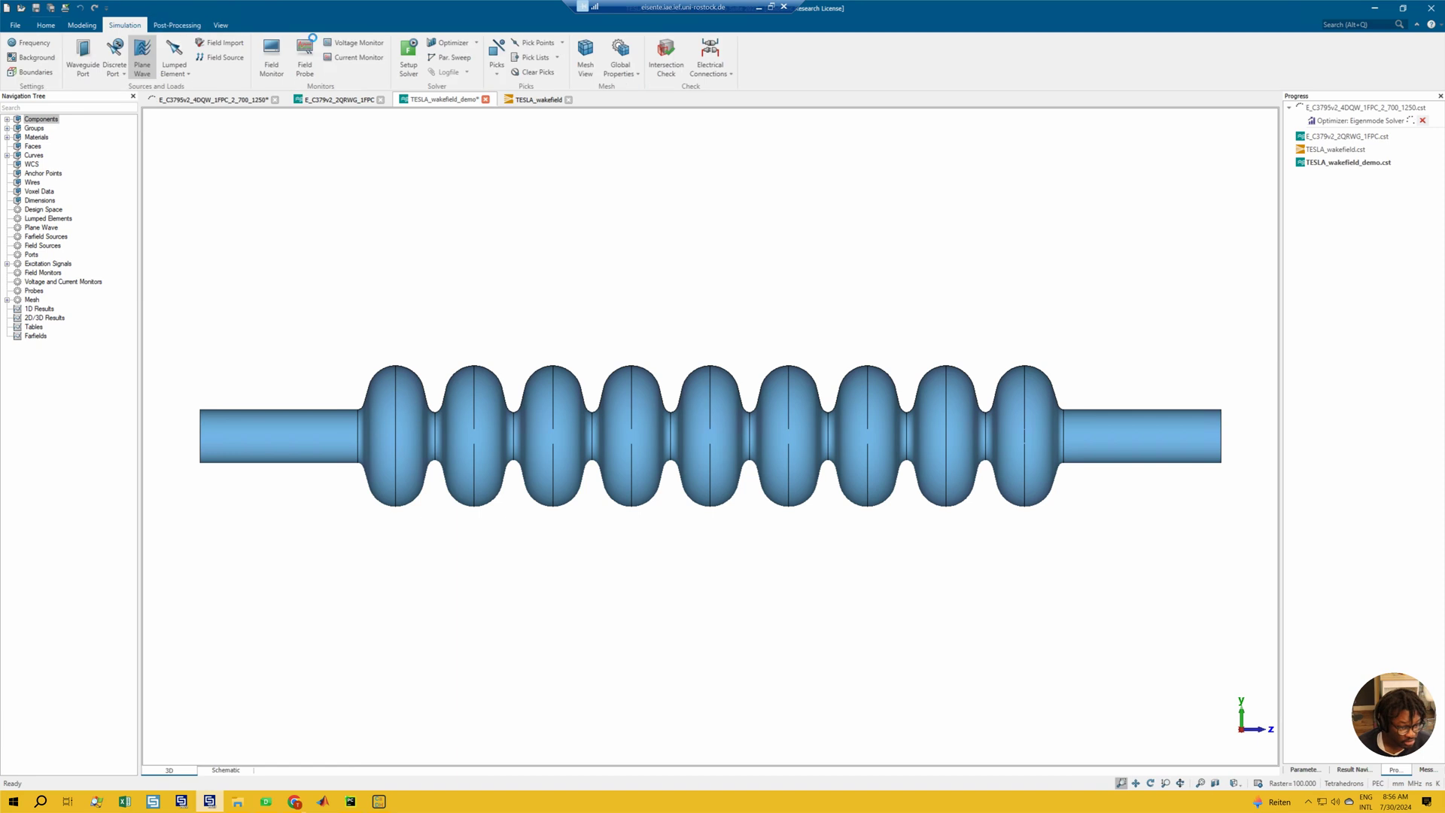
{"action": "left_click", "coordinate": [271, 57]}
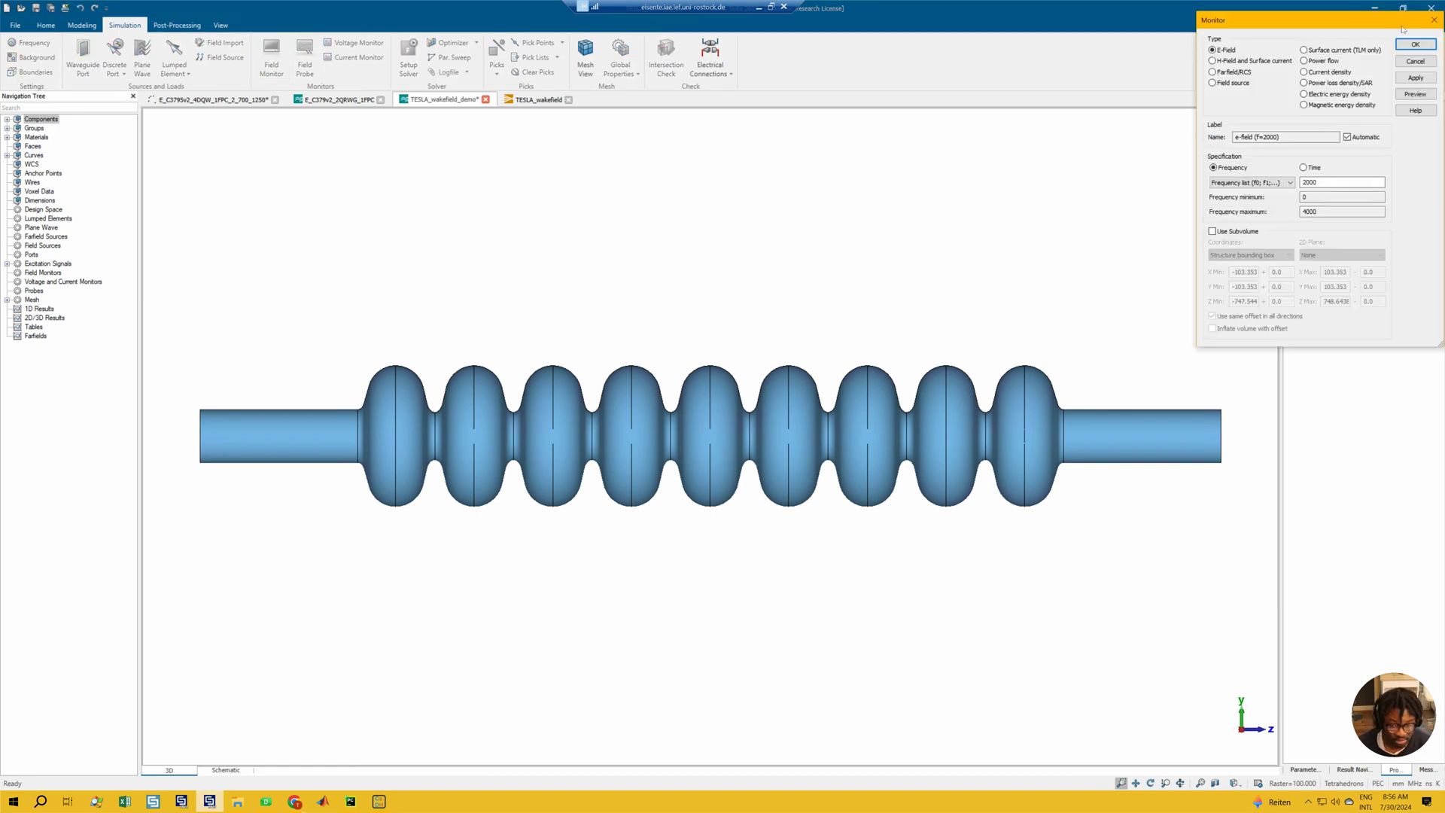
{"action": "left_click", "coordinate": [1433, 19]}
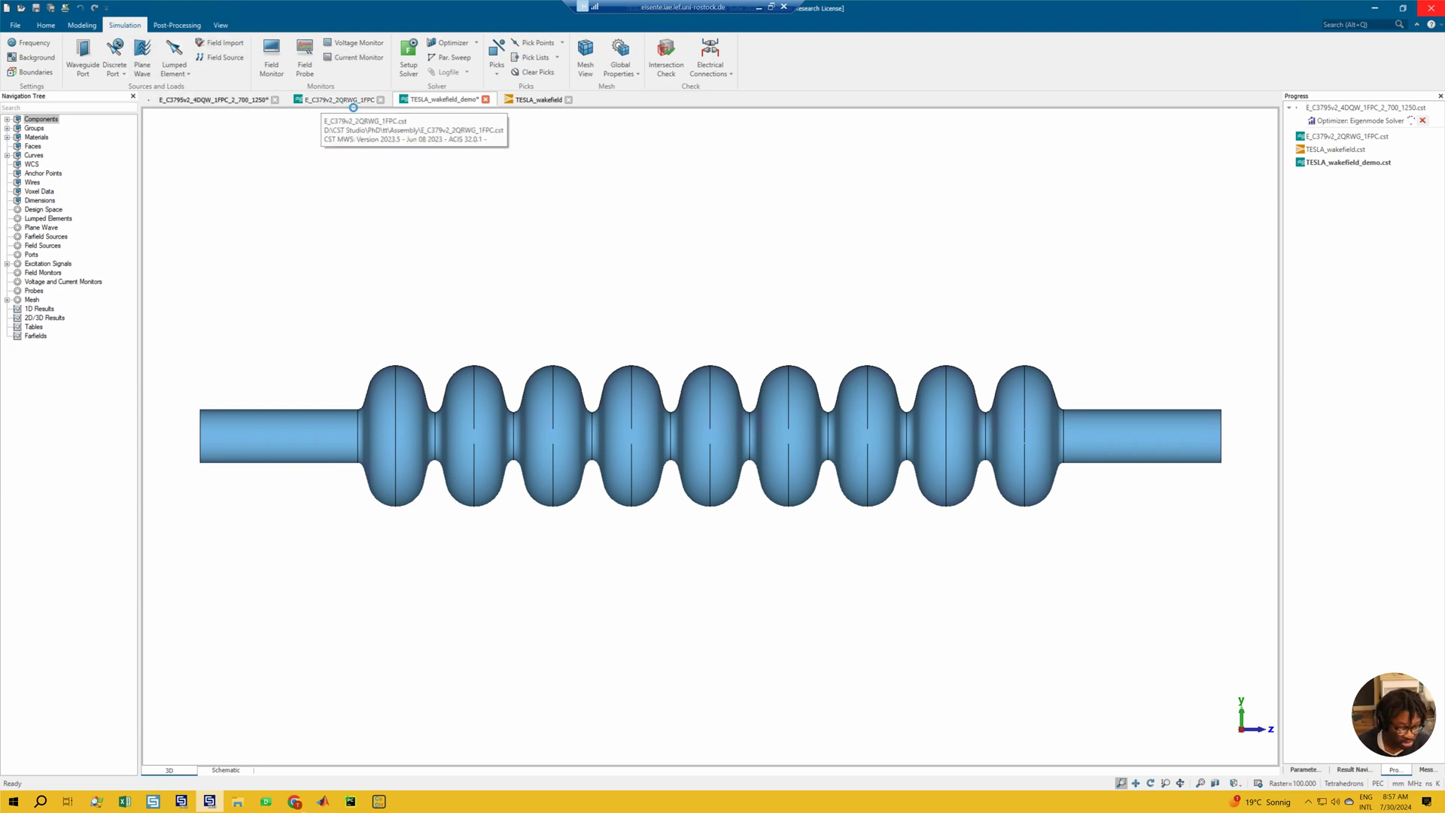
Display the Mode 18 electric field in the E_C379v2_2QRWG_1FPC project and animate it
{"action": "left_click", "coordinate": [308, 104]}
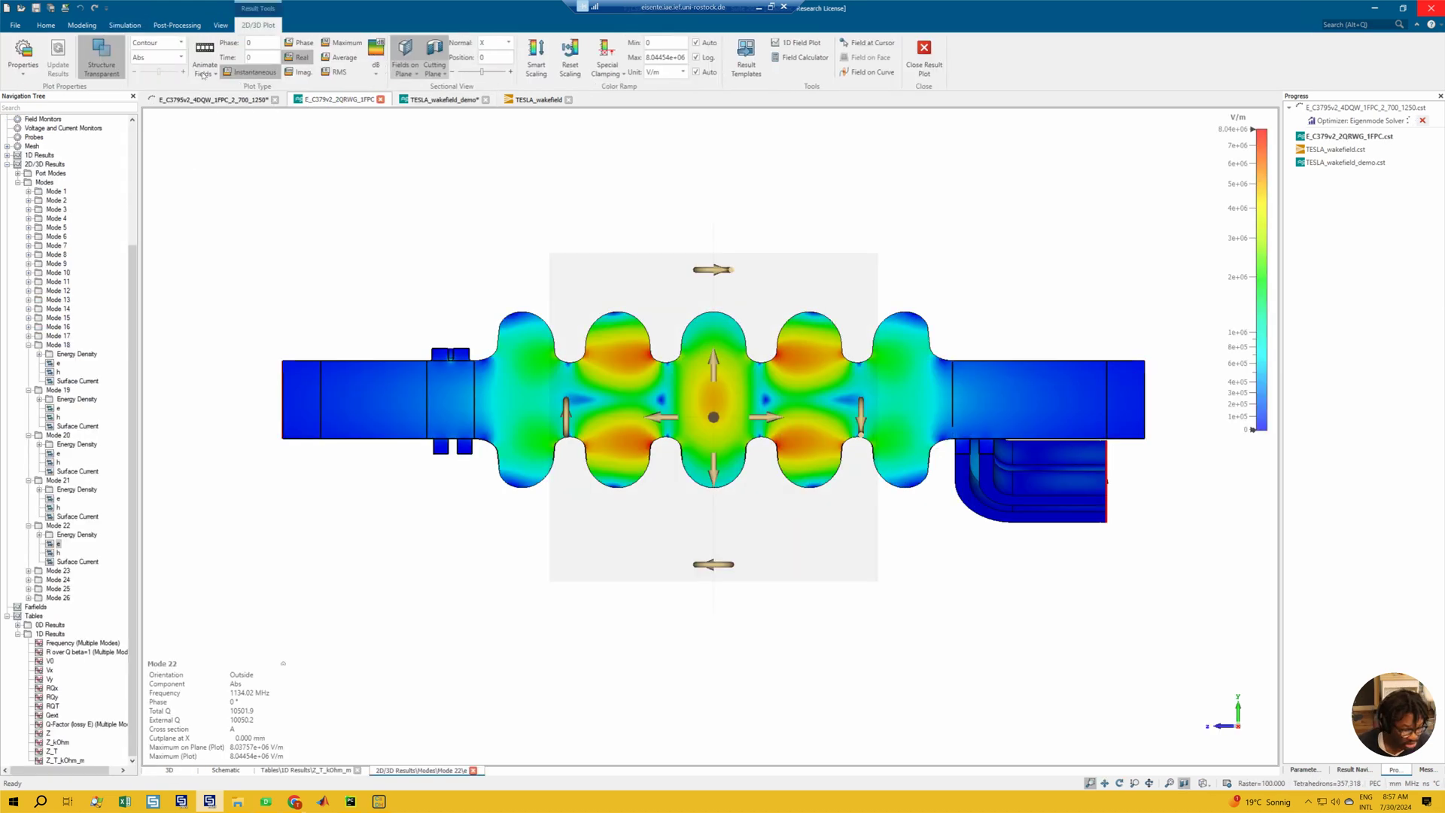
{"action": "left_click", "coordinate": [58, 364]}
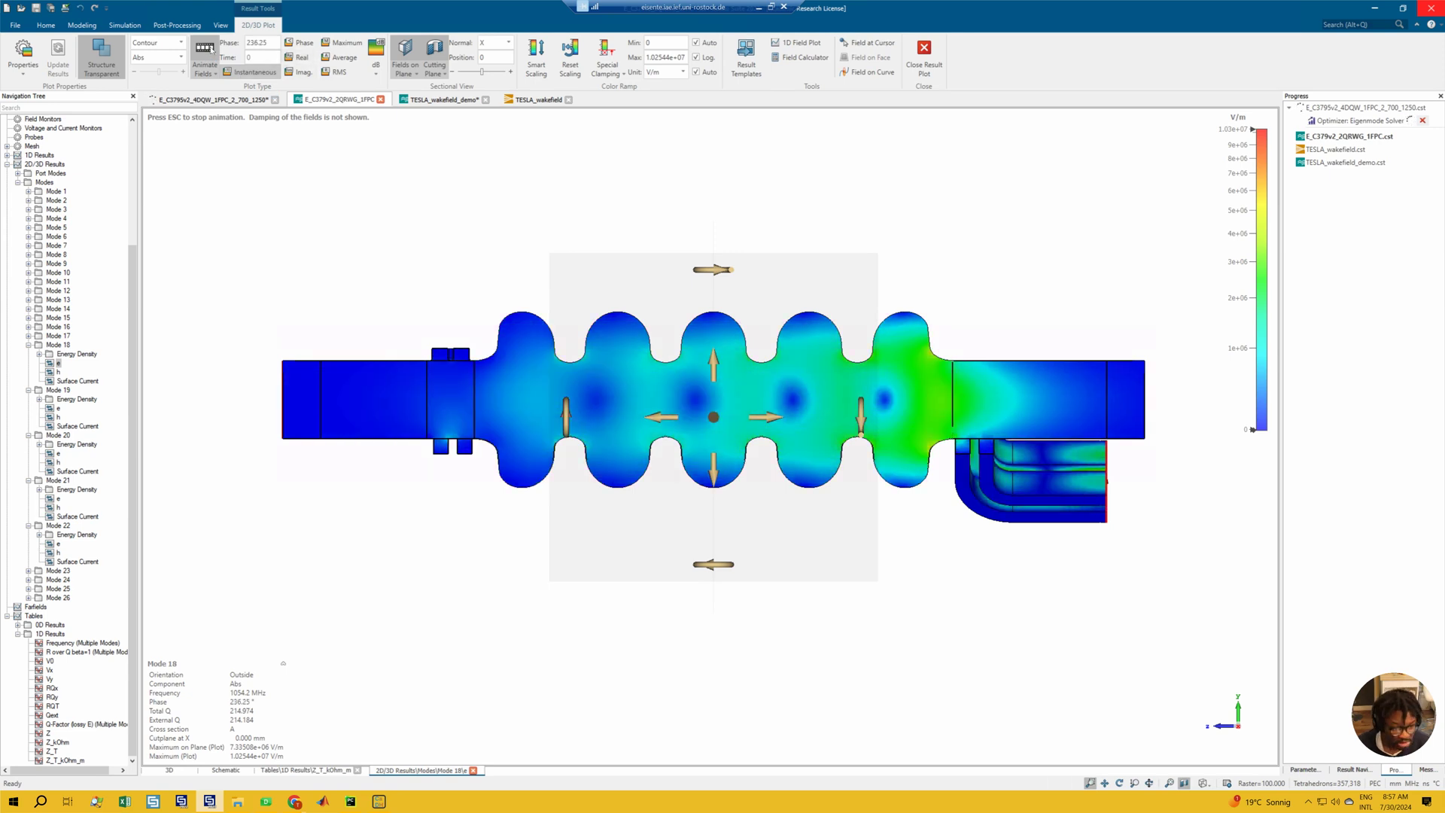
Examine the video export settings for the field animation, including the stop phase and video size, and close them without saving
{"action": "left_click", "coordinate": [208, 73]}
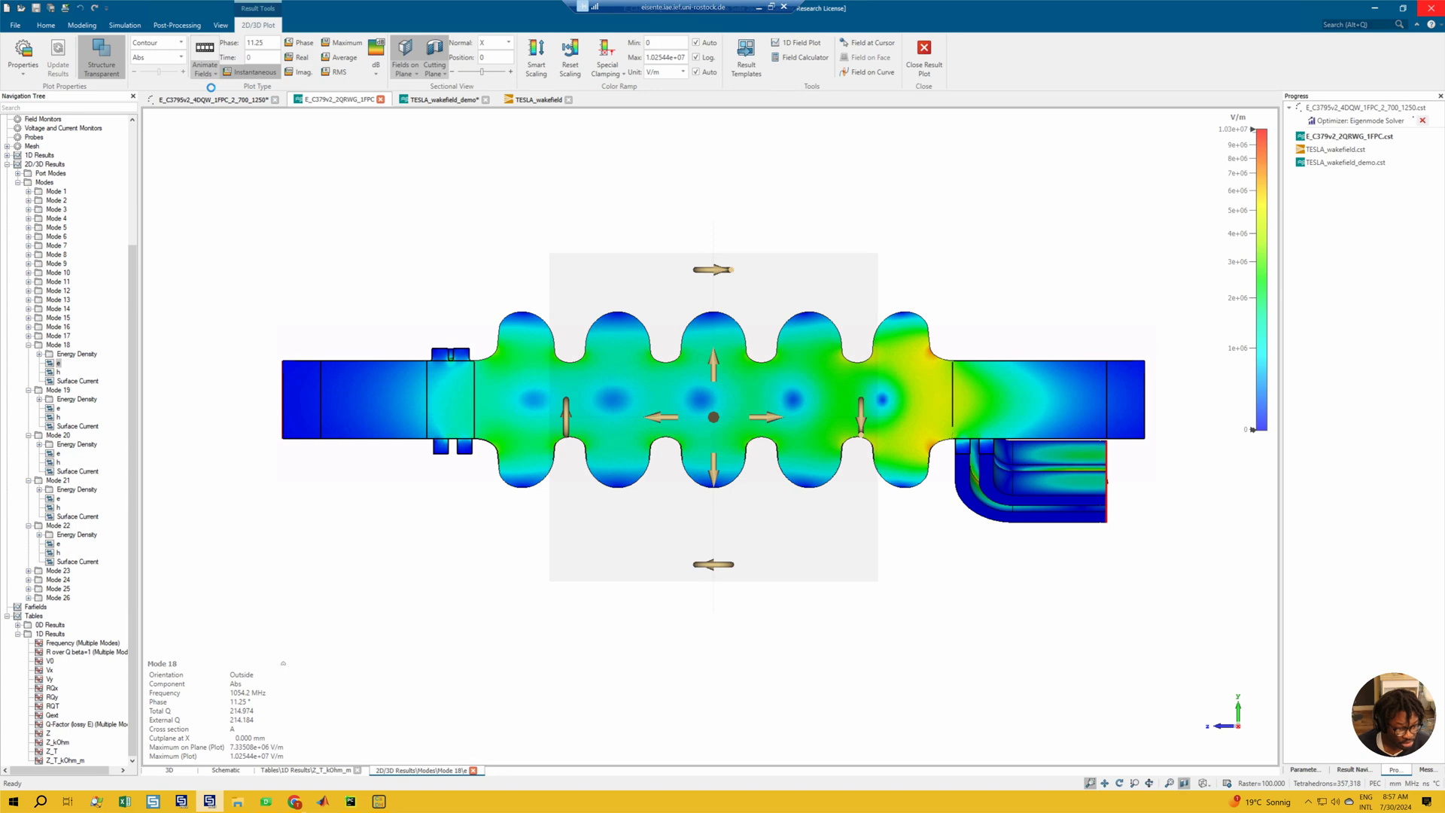
{"action": "left_click", "coordinate": [229, 85]}
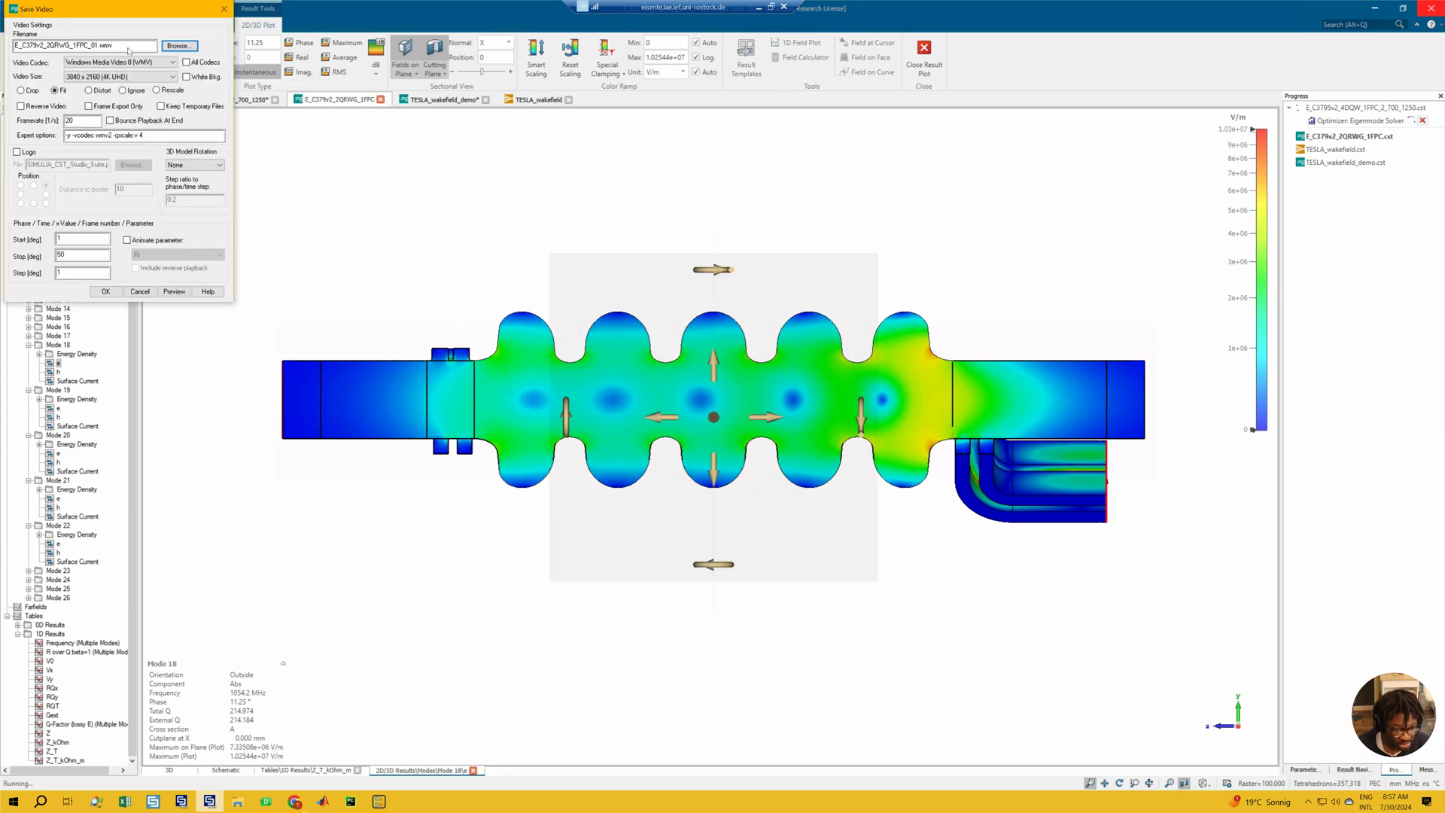
{"action": "left_click_drag", "start_coordinate": [109, 18], "coordinate": [337, 130]}
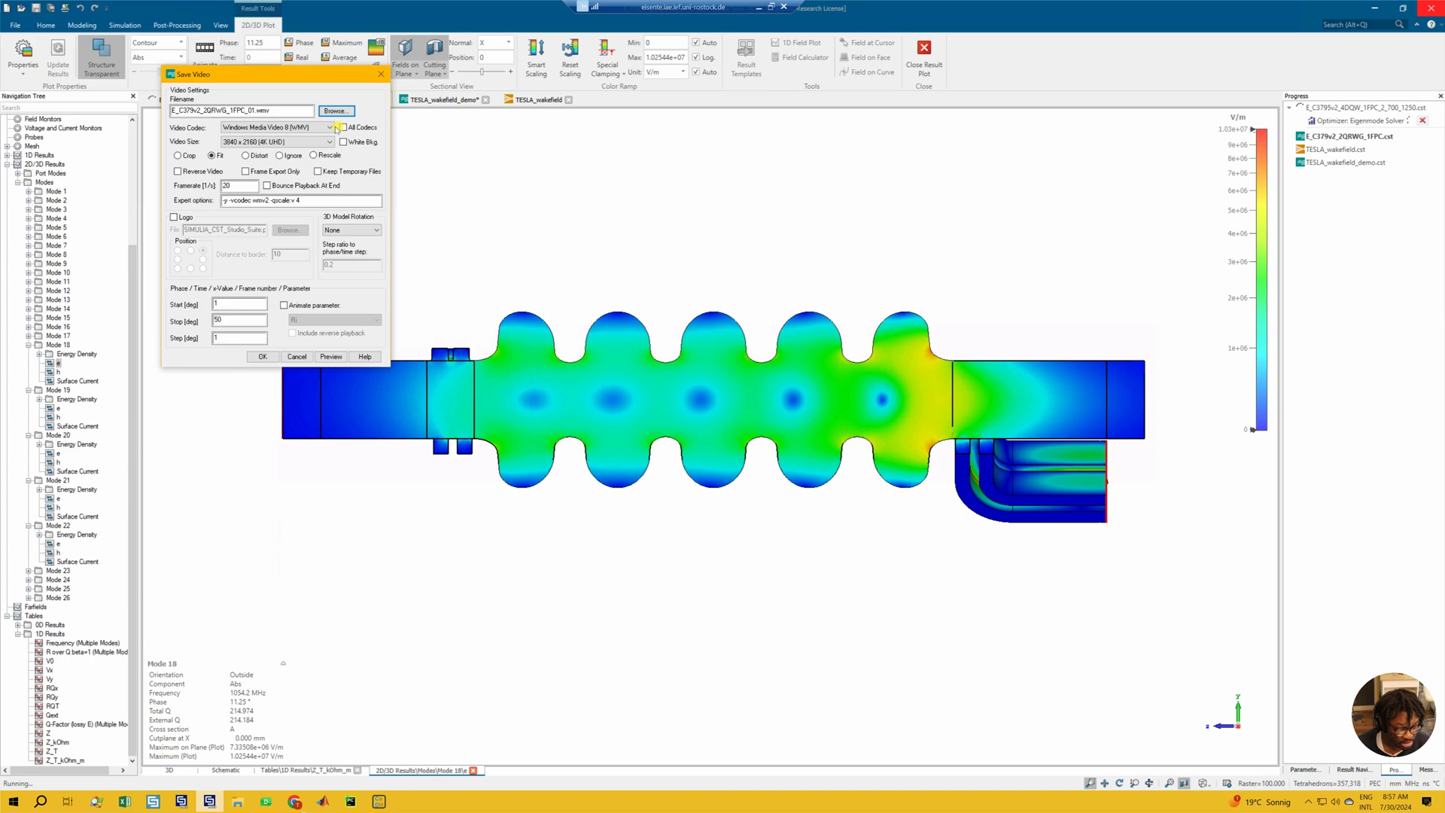
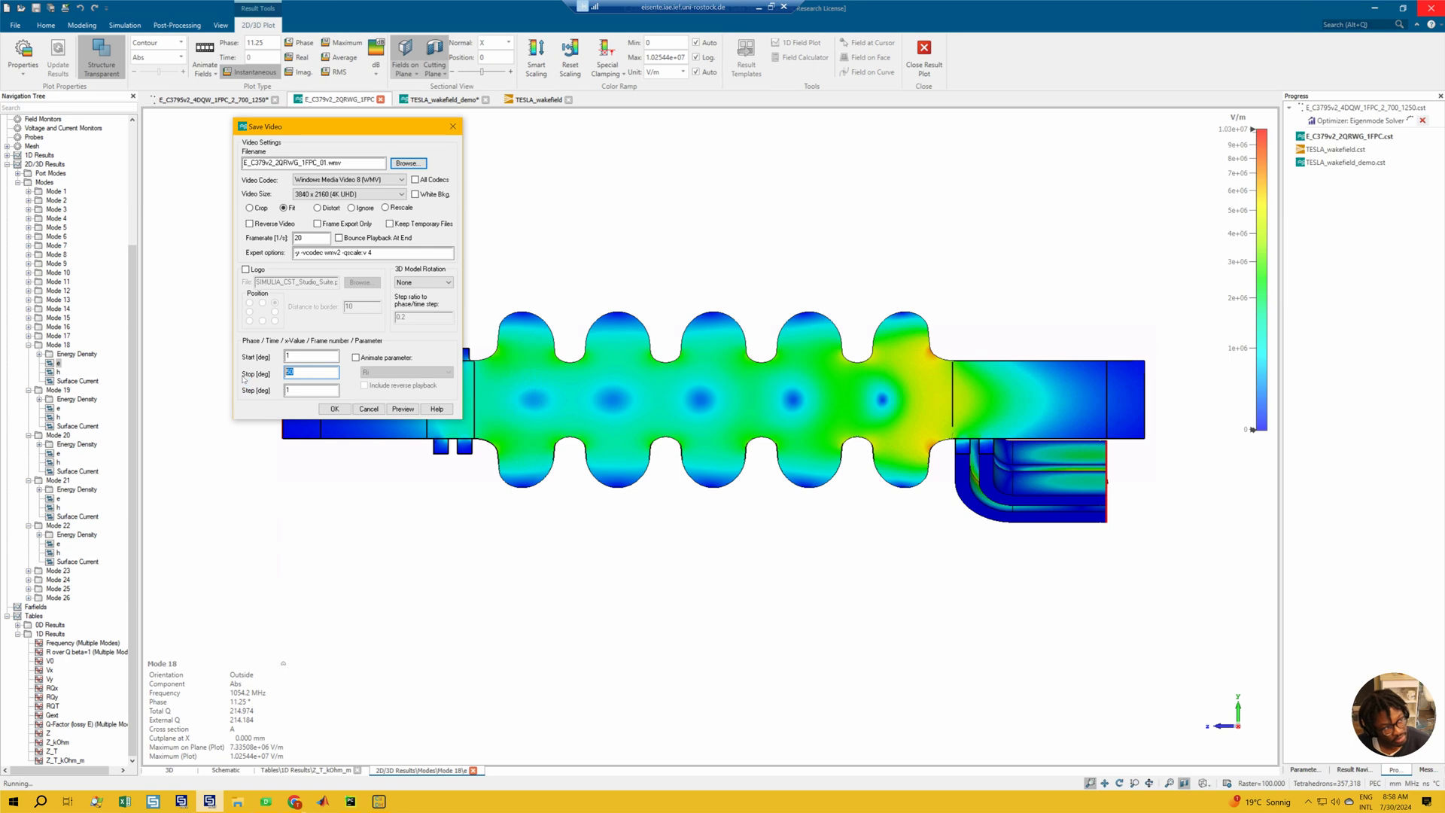
{"action": "left_click", "coordinate": [312, 379]}
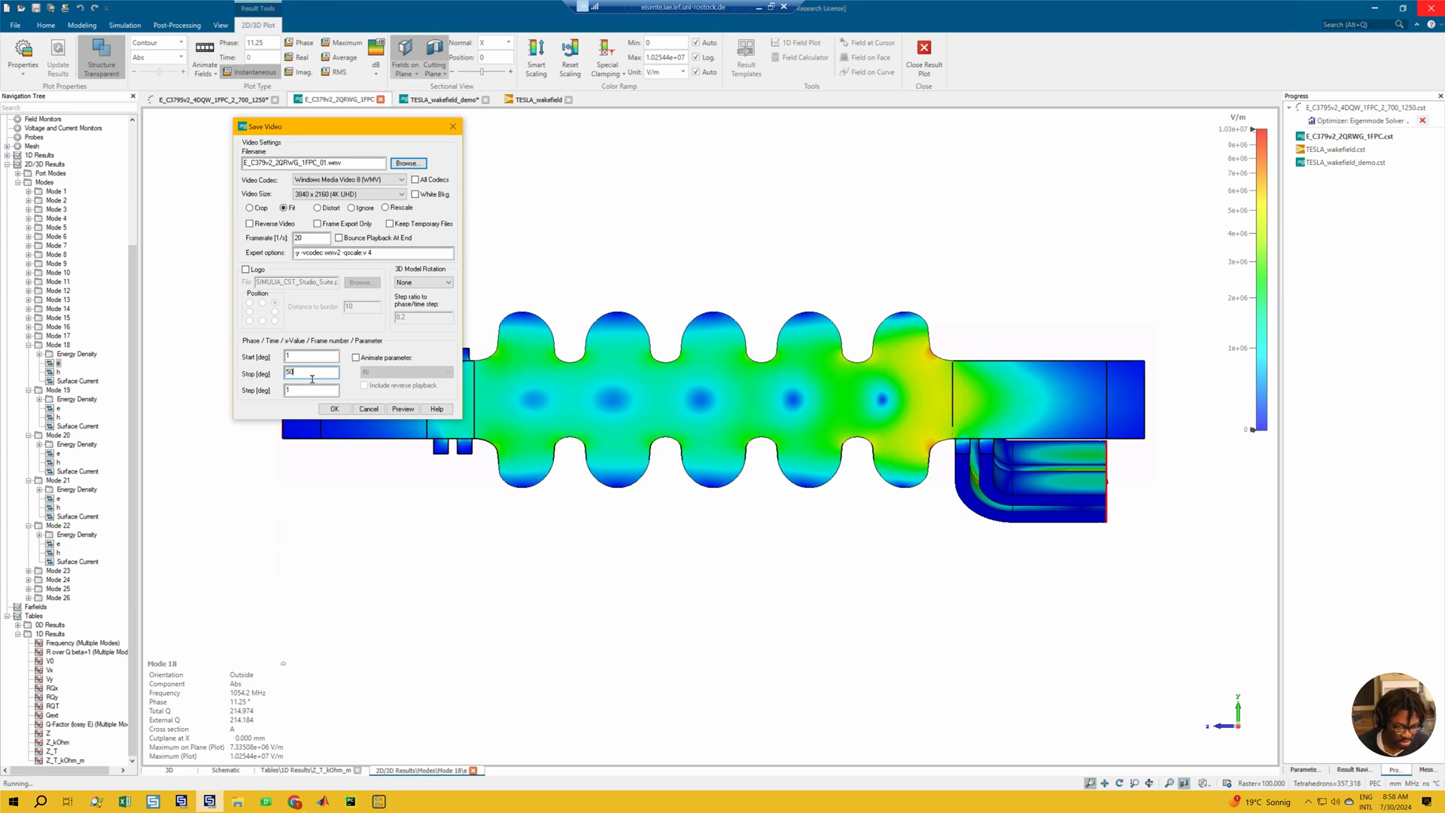
{"action": "left_click", "coordinate": [304, 373]}
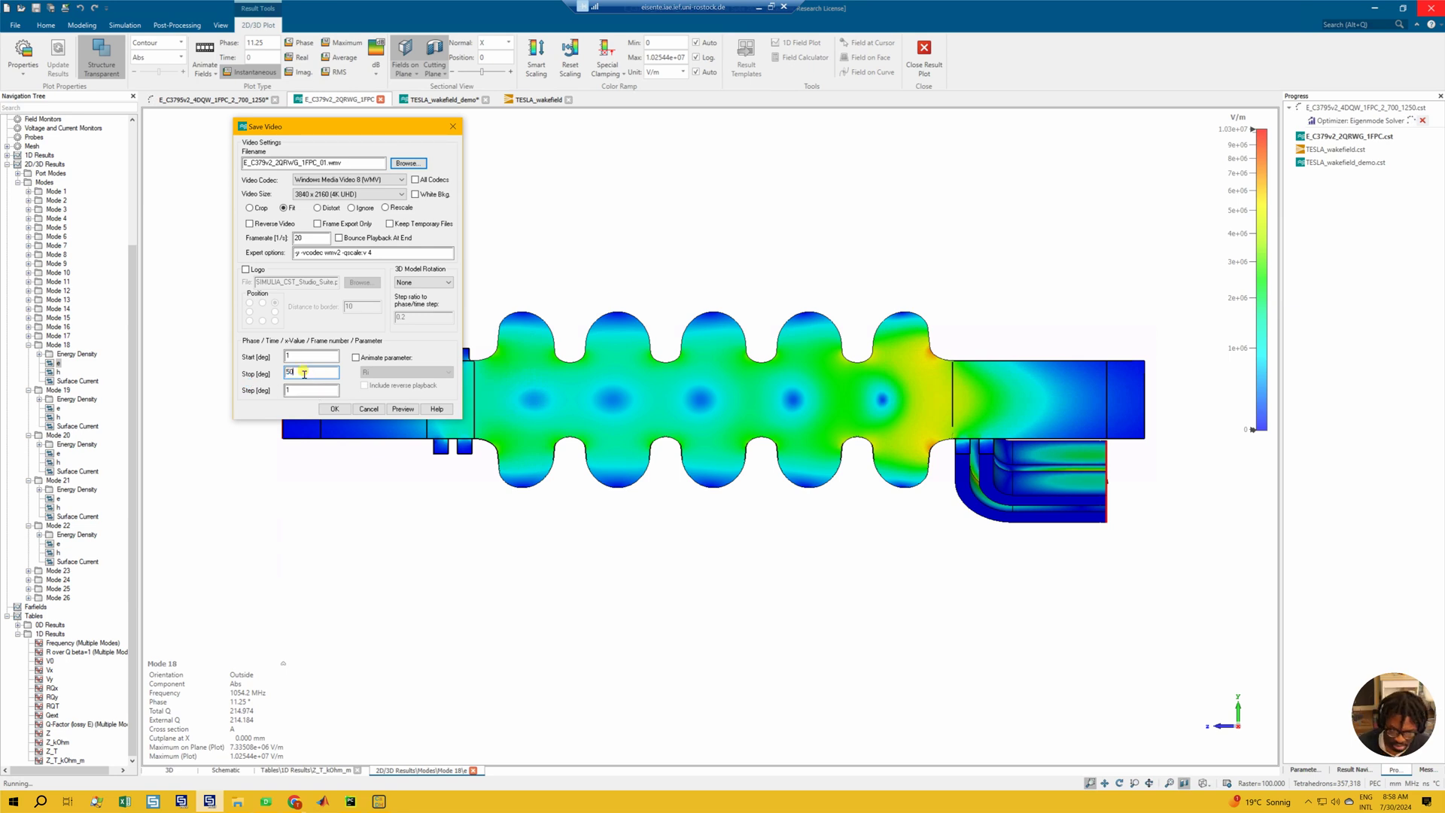
{"action": "double_click", "coordinate": [304, 374]}
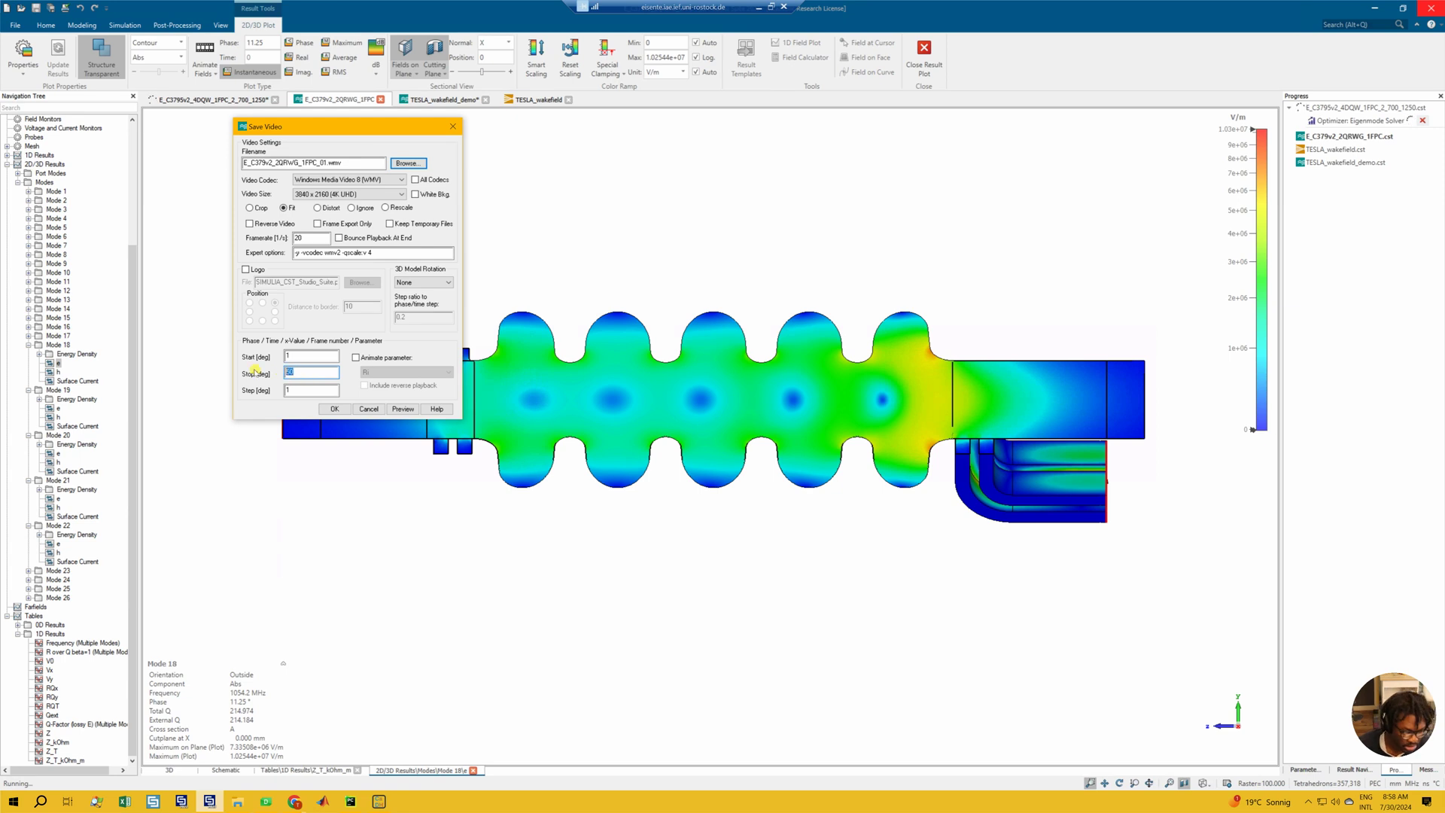
{"action": "left_click", "coordinate": [299, 372]}
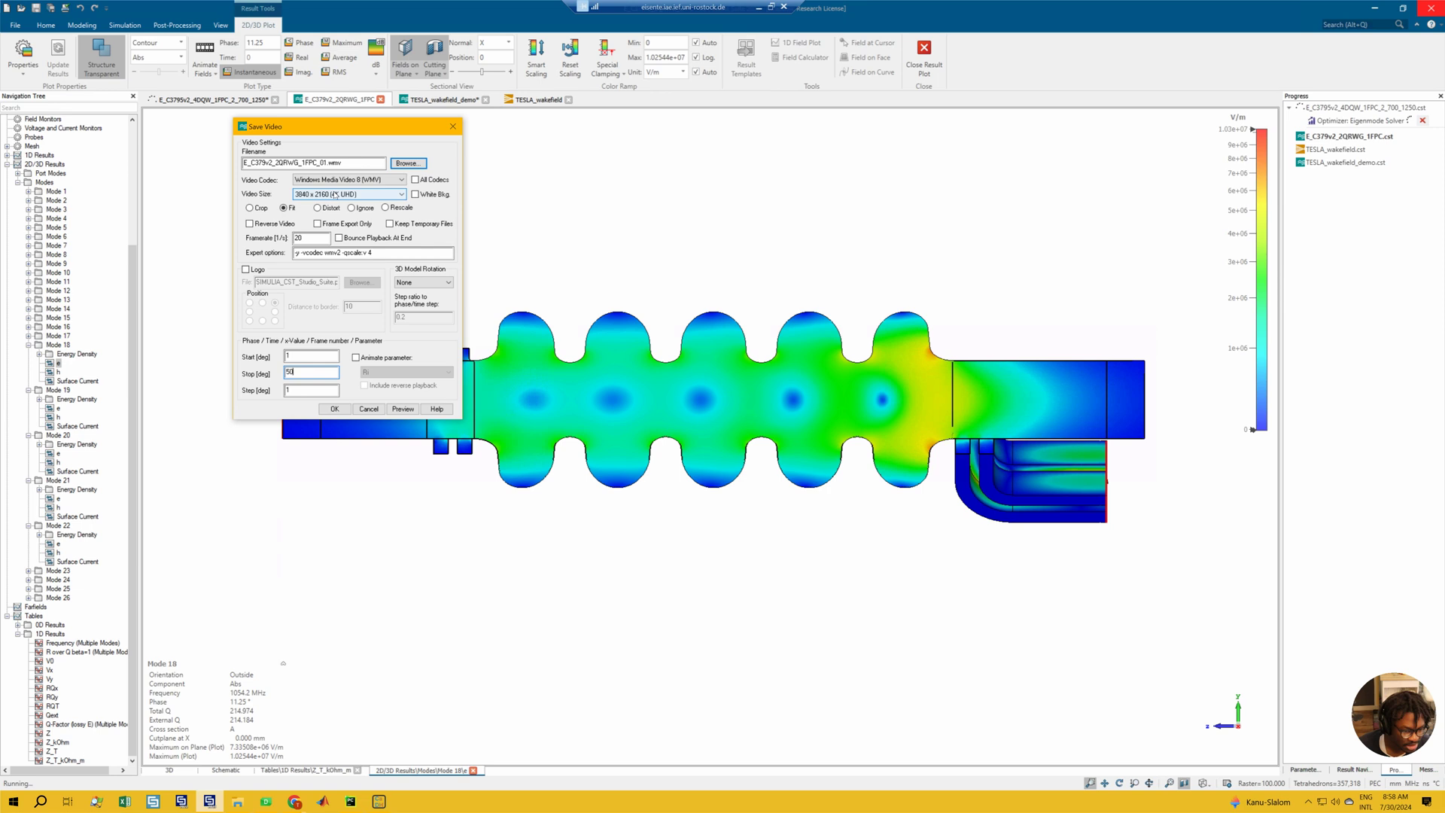
{"action": "left_click", "coordinate": [349, 195]}
{"action": "left_click", "coordinate": [381, 319]}
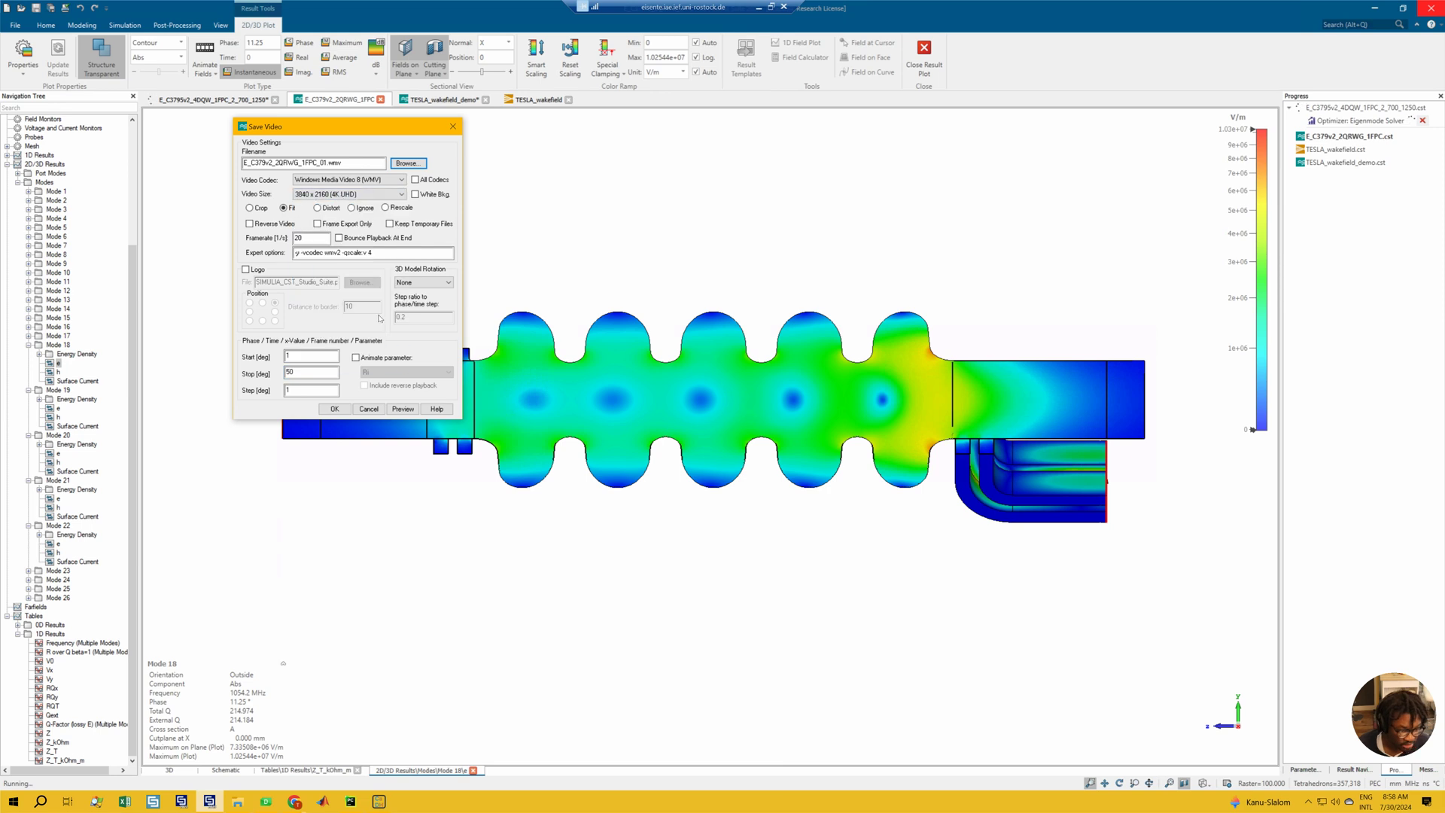
{"action": "left_click", "coordinate": [453, 126]}
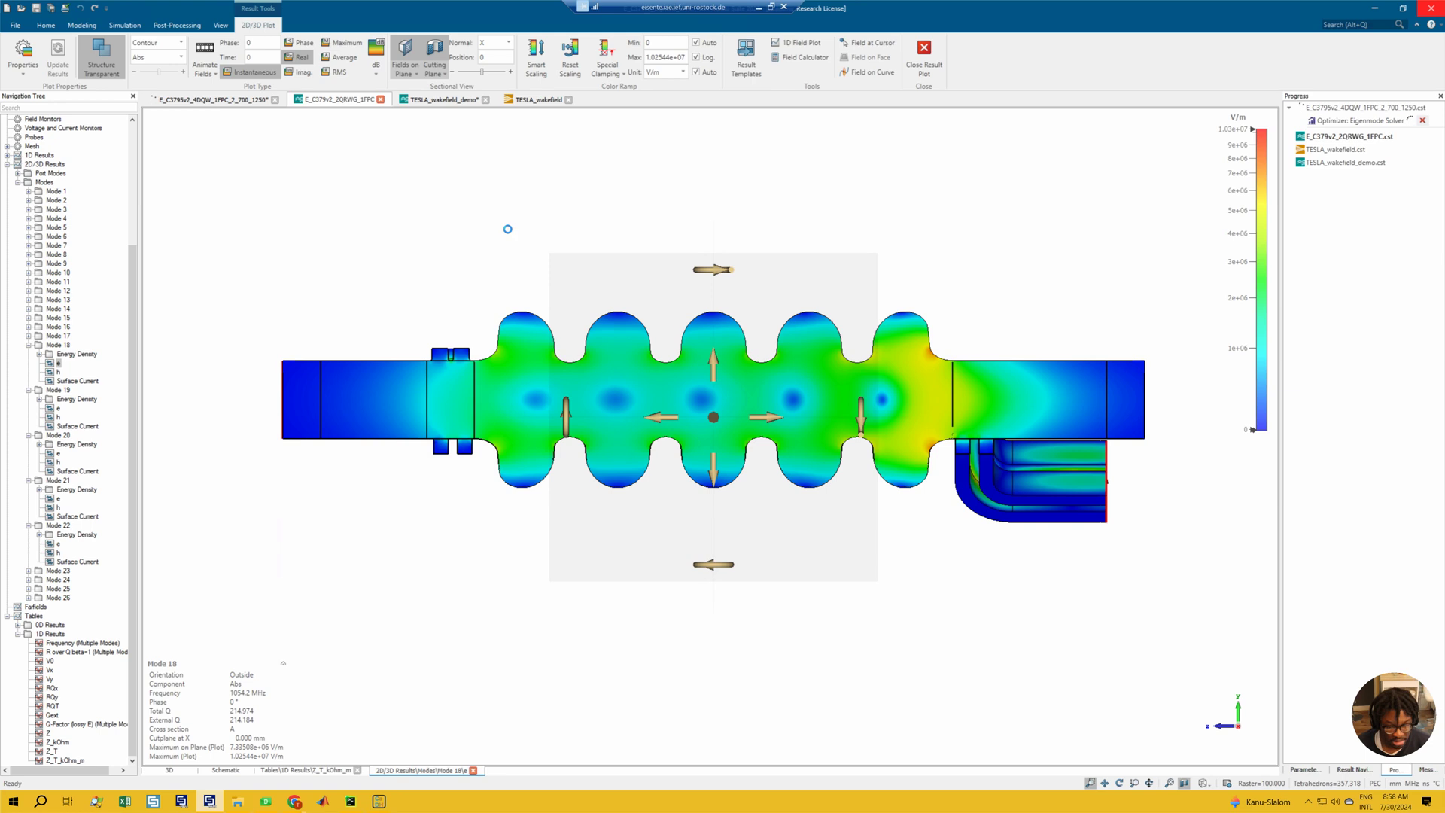
Save the Mode 18 field animation as E_C379v2_2QRWG_1FPC_01.wmv in the CST Studio\Youtube Videos\animations folder, keeping the existing video settings
{"action": "left_click", "coordinate": [205, 70]}
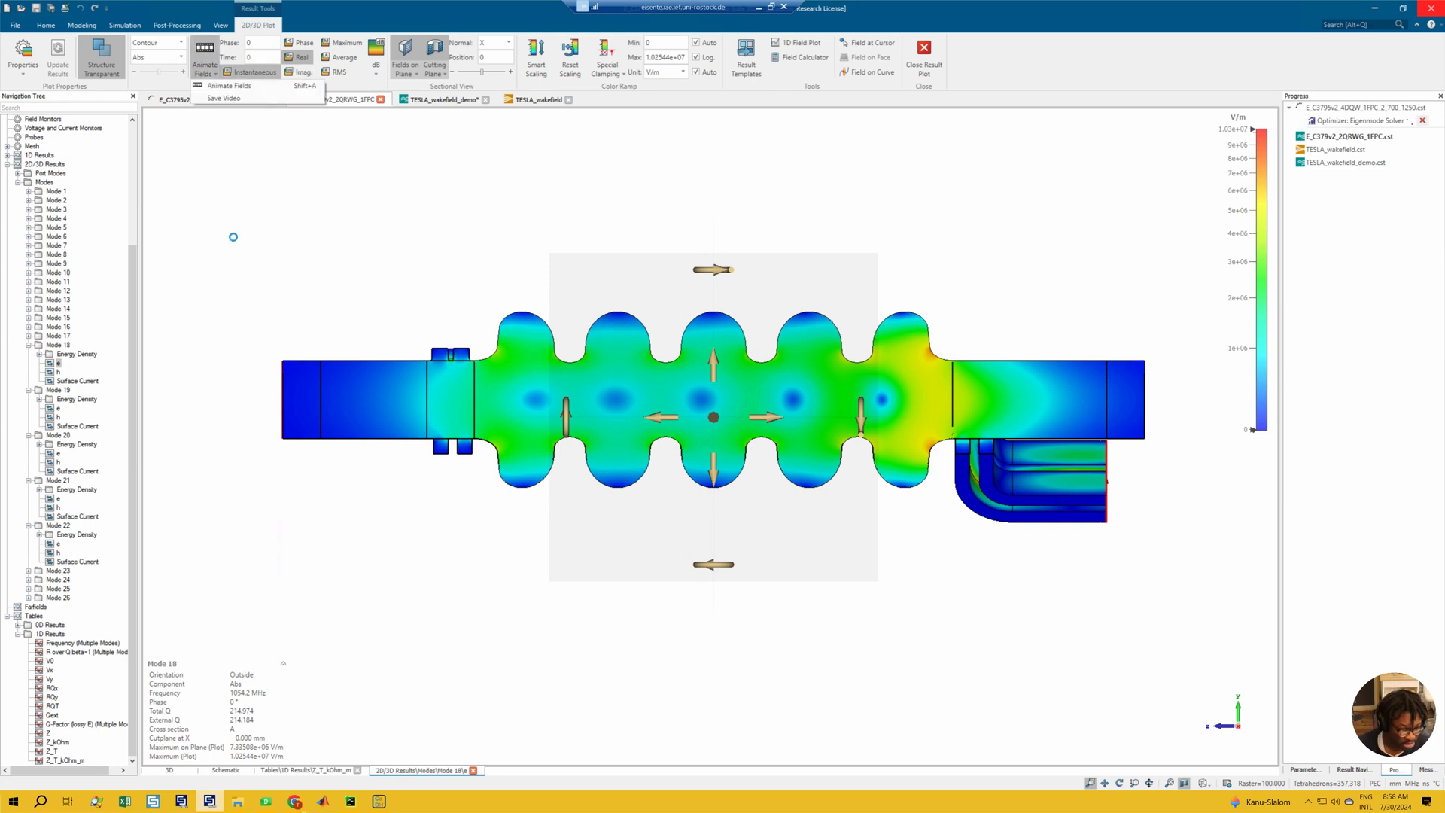
{"action": "left_click", "coordinate": [224, 98]}
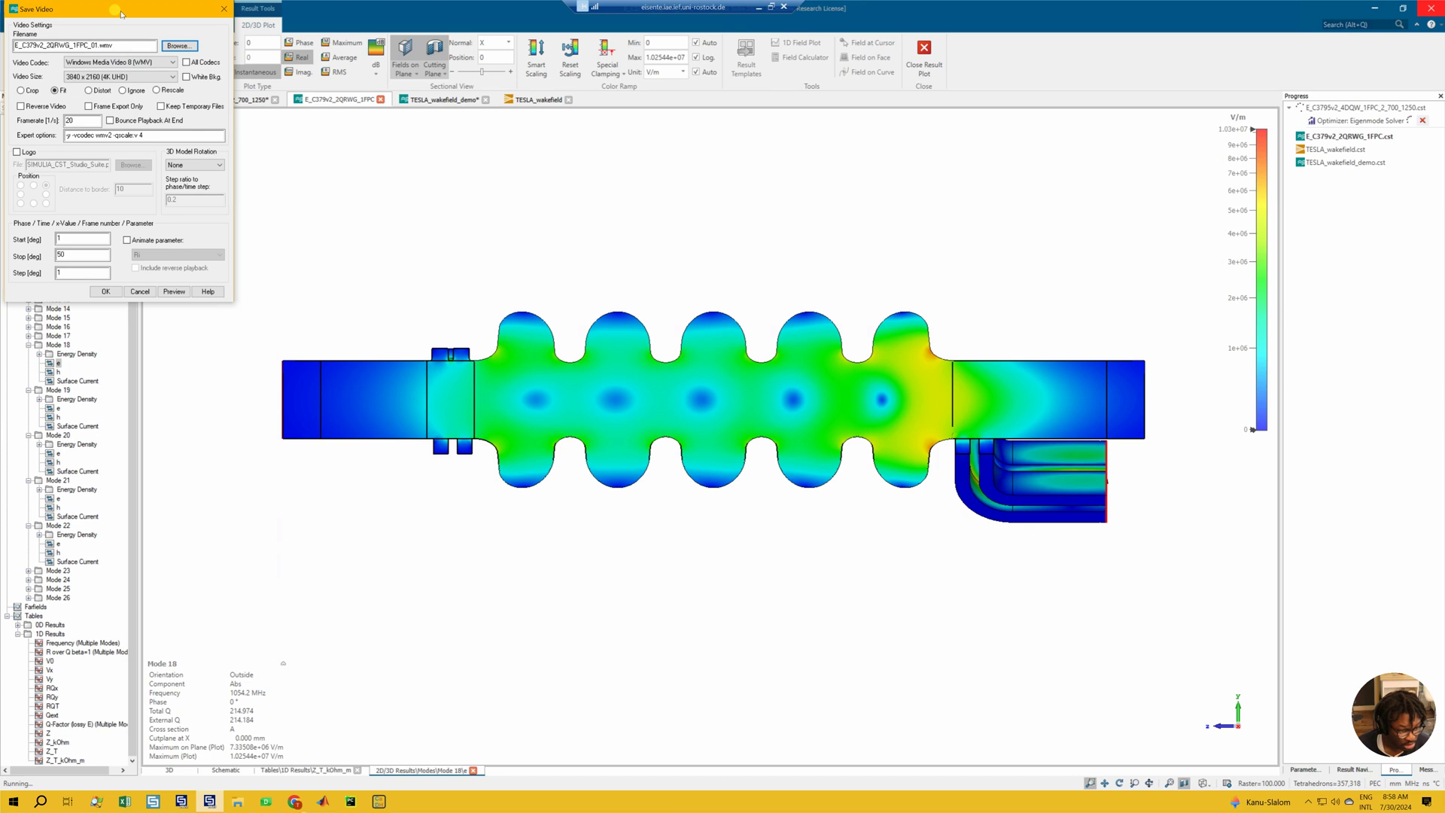
{"action": "left_click_drag", "start_coordinate": [121, 14], "coordinate": [219, 50]}
{"action": "left_click_drag", "start_coordinate": [468, 255], "coordinate": [472, 255]}
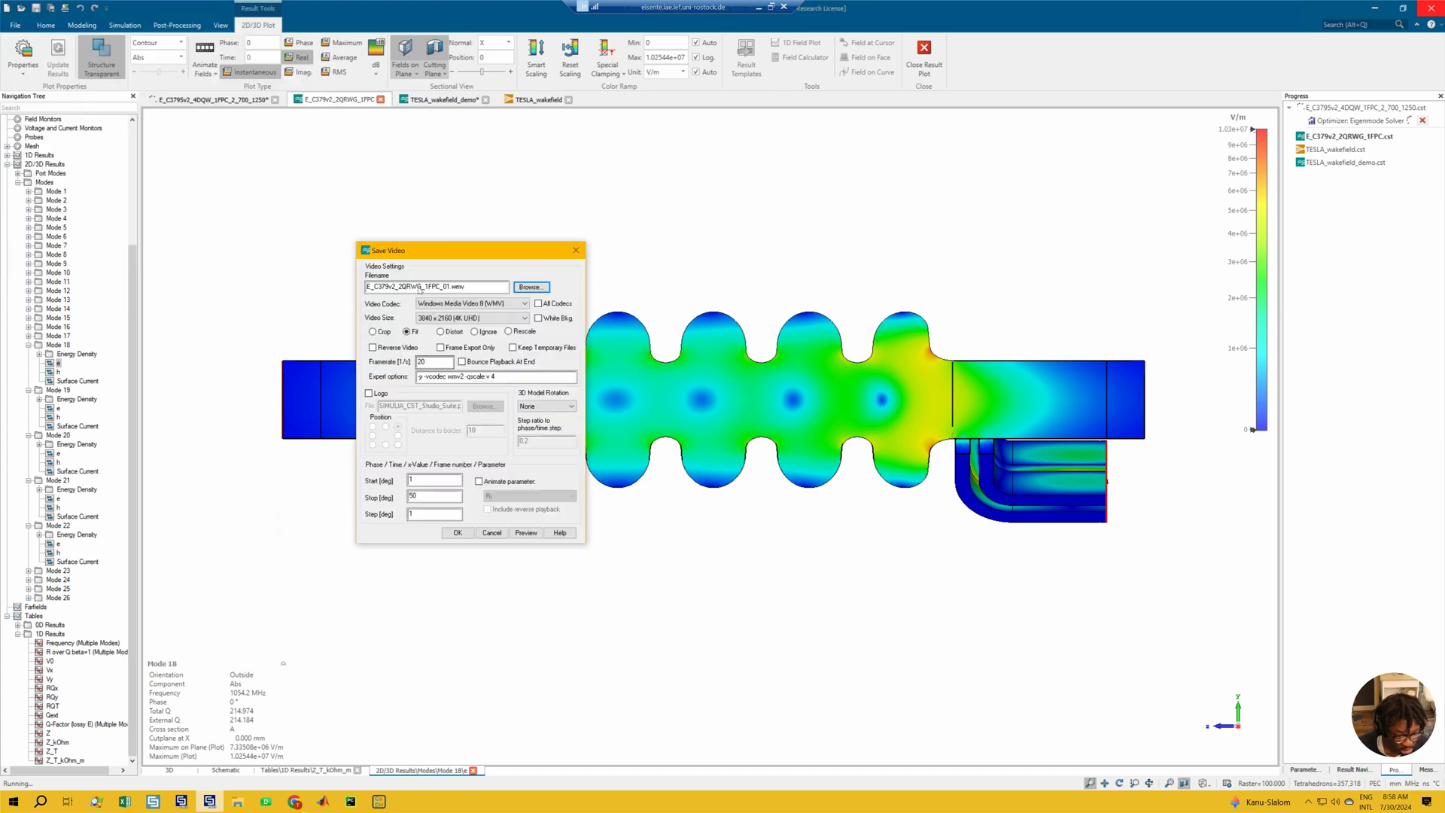
{"action": "left_click", "coordinate": [531, 287]}
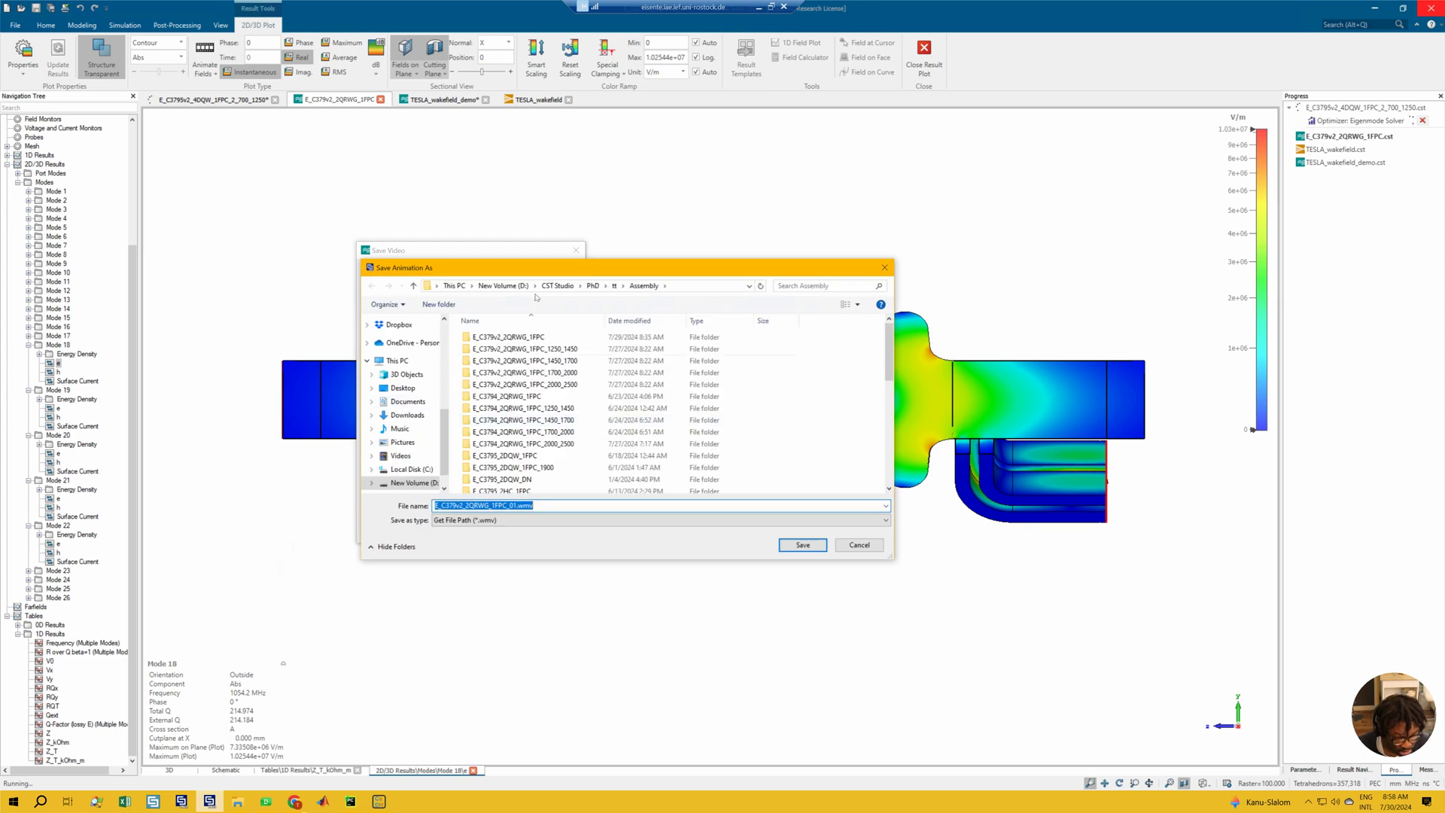
{"action": "left_click", "coordinate": [558, 286]}
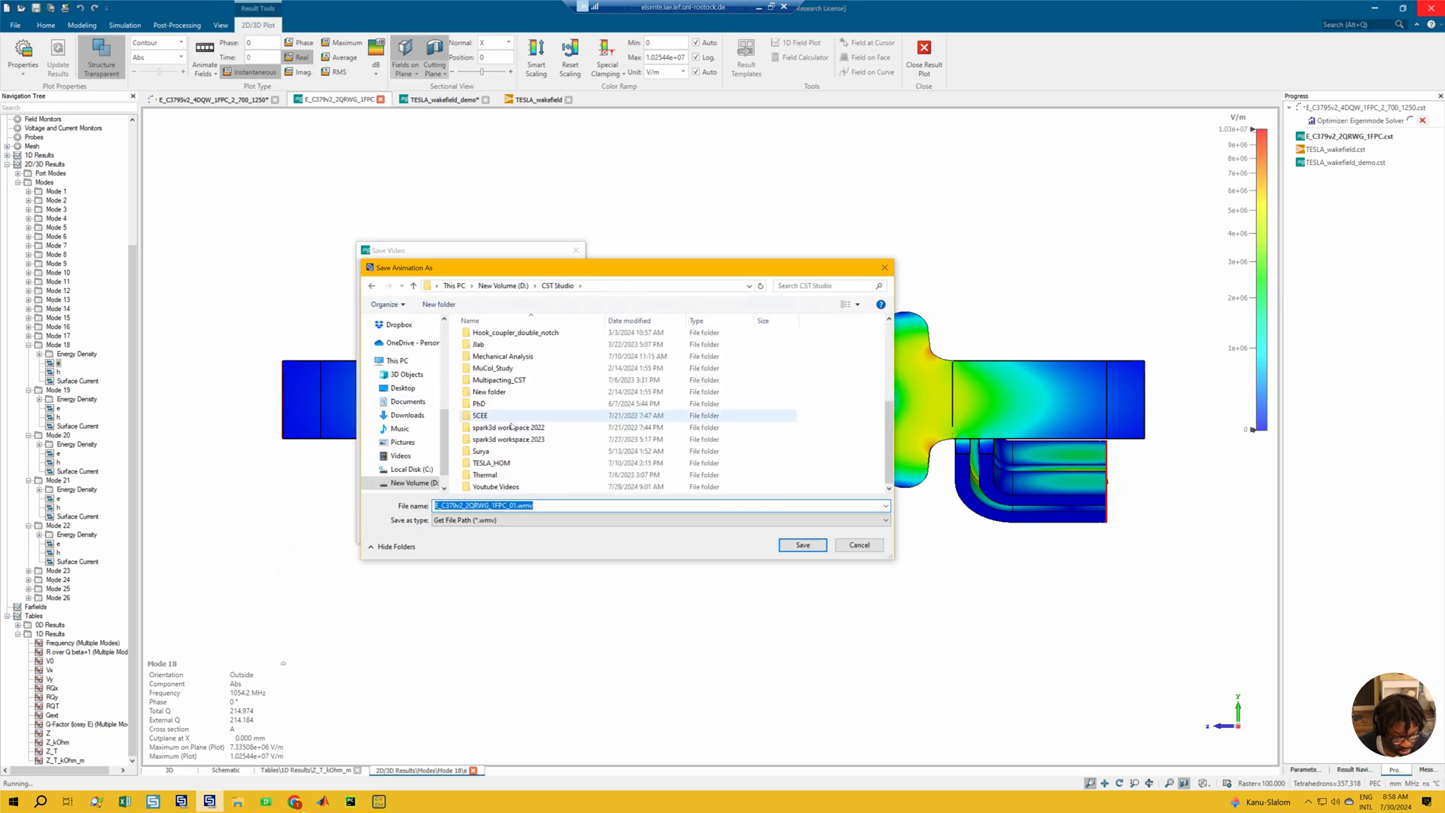
{"action": "double_click", "coordinate": [490, 487]}
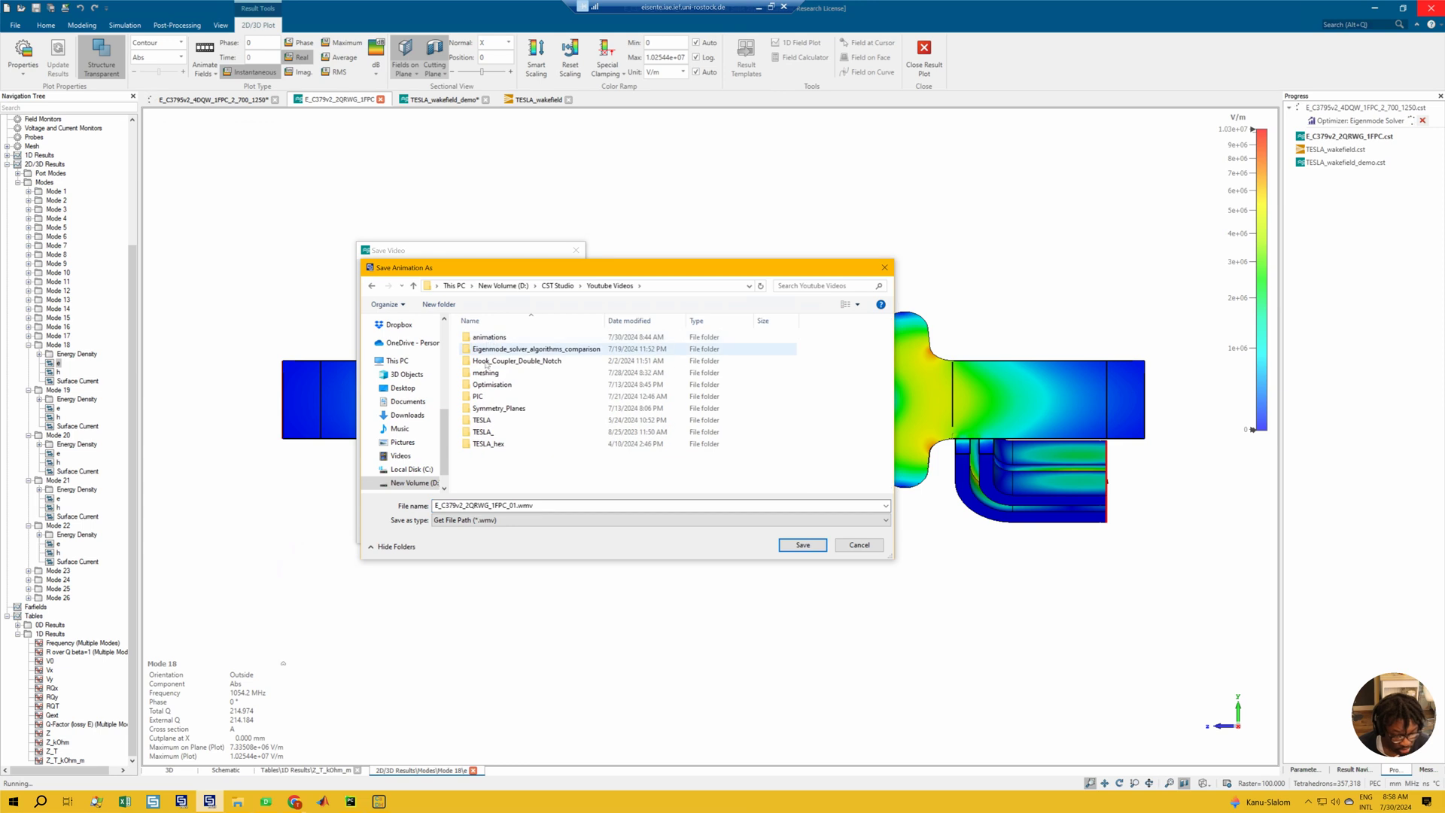
{"action": "double_click", "coordinate": [490, 338]}
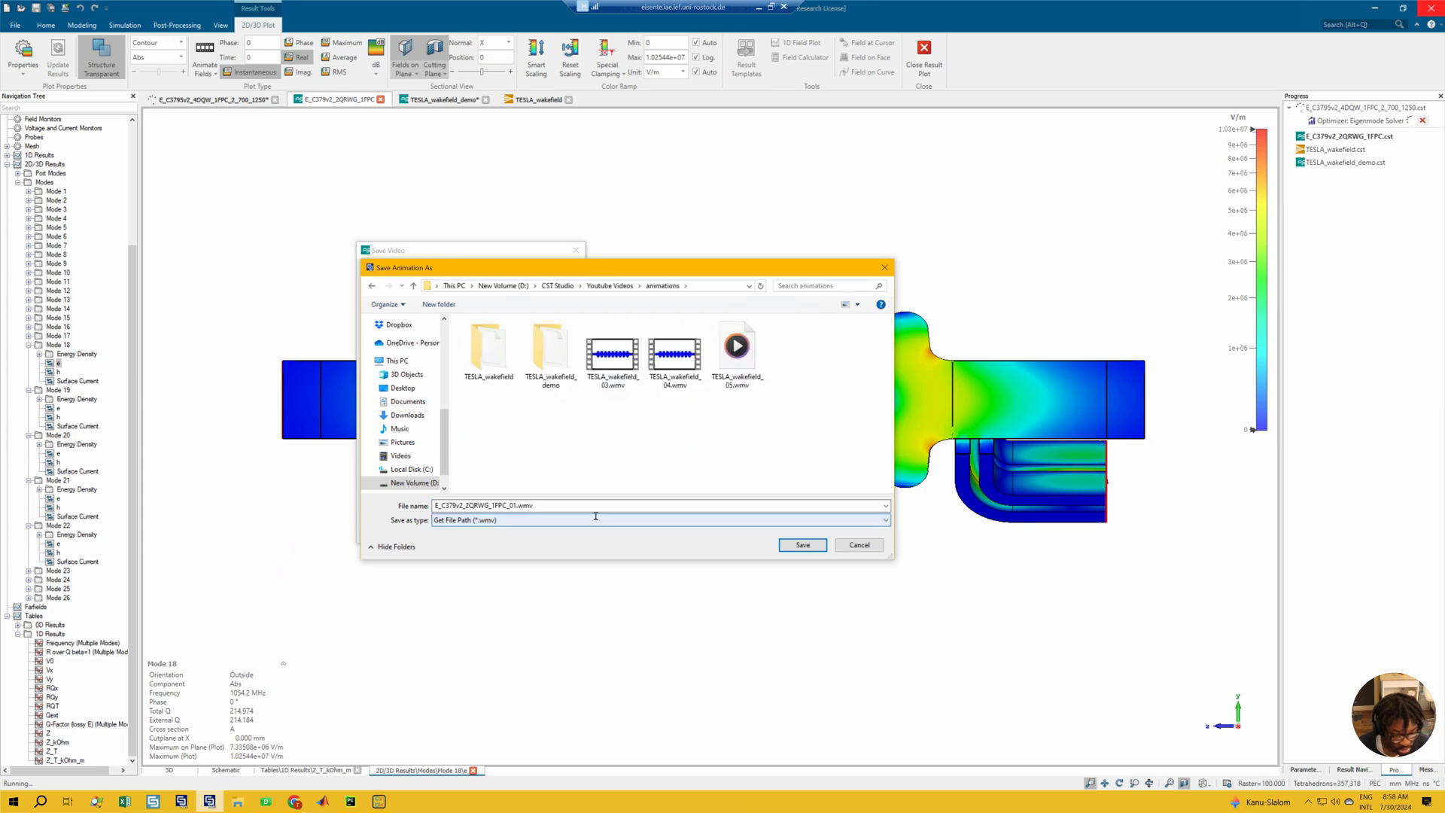
{"action": "left_click", "coordinate": [803, 545]}
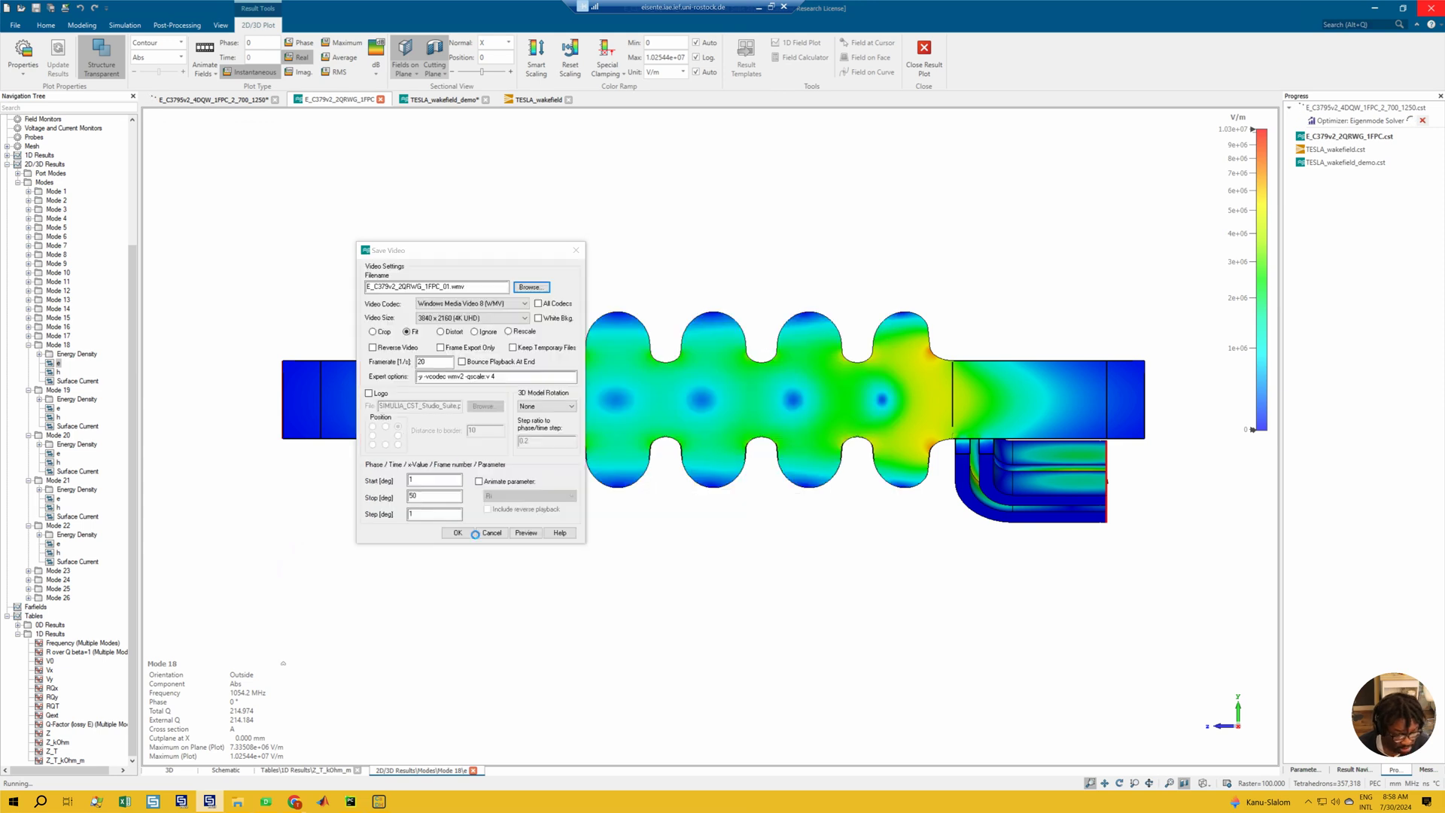
{"action": "left_click", "coordinate": [456, 532]}
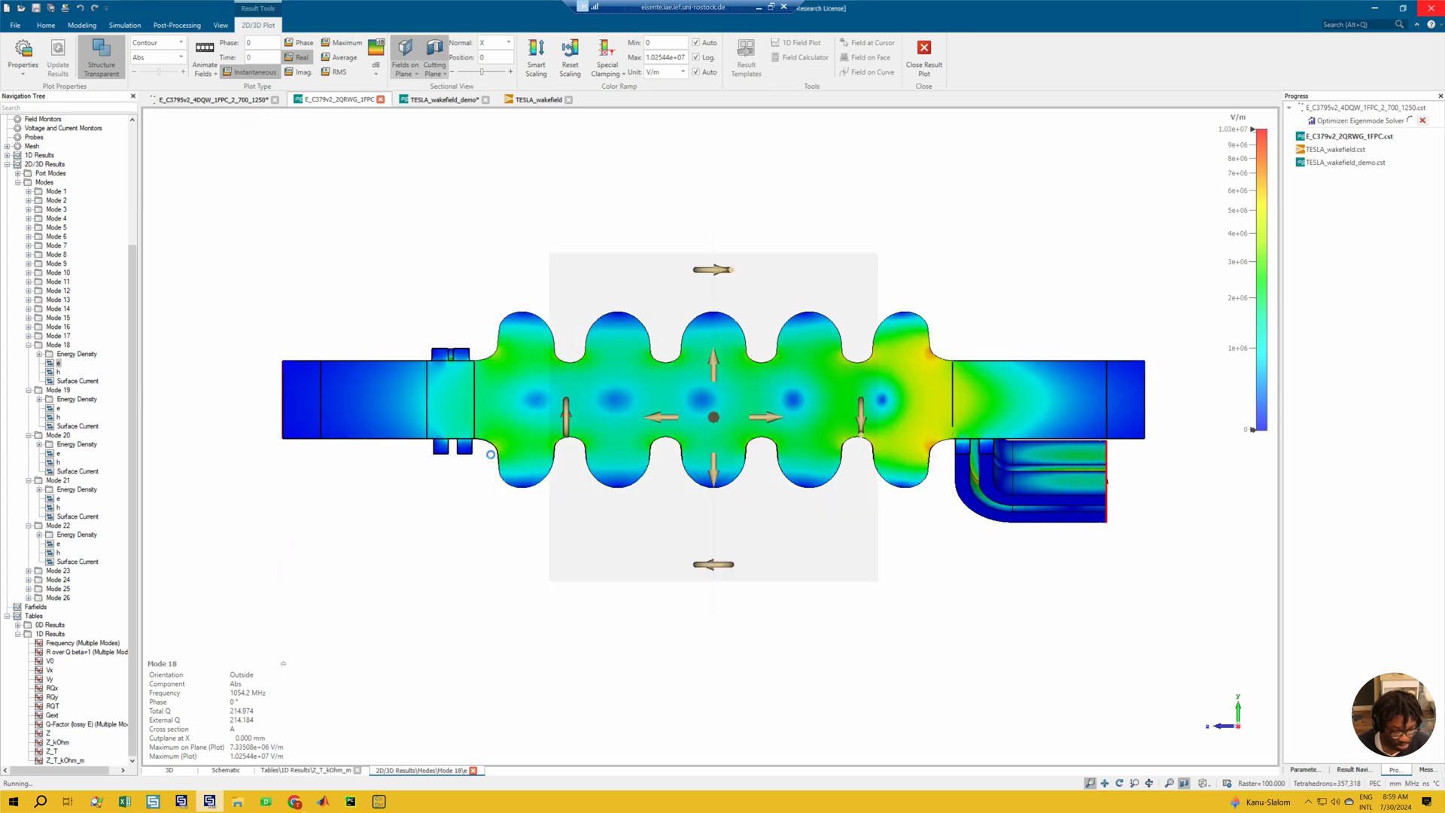
Play the exported E_C379v2_2QRWG_1FPC_01.wmv from the animations folder in Media Player to check the animation, closing the player when finished
{"action": "left_click", "coordinate": [249, 803]}
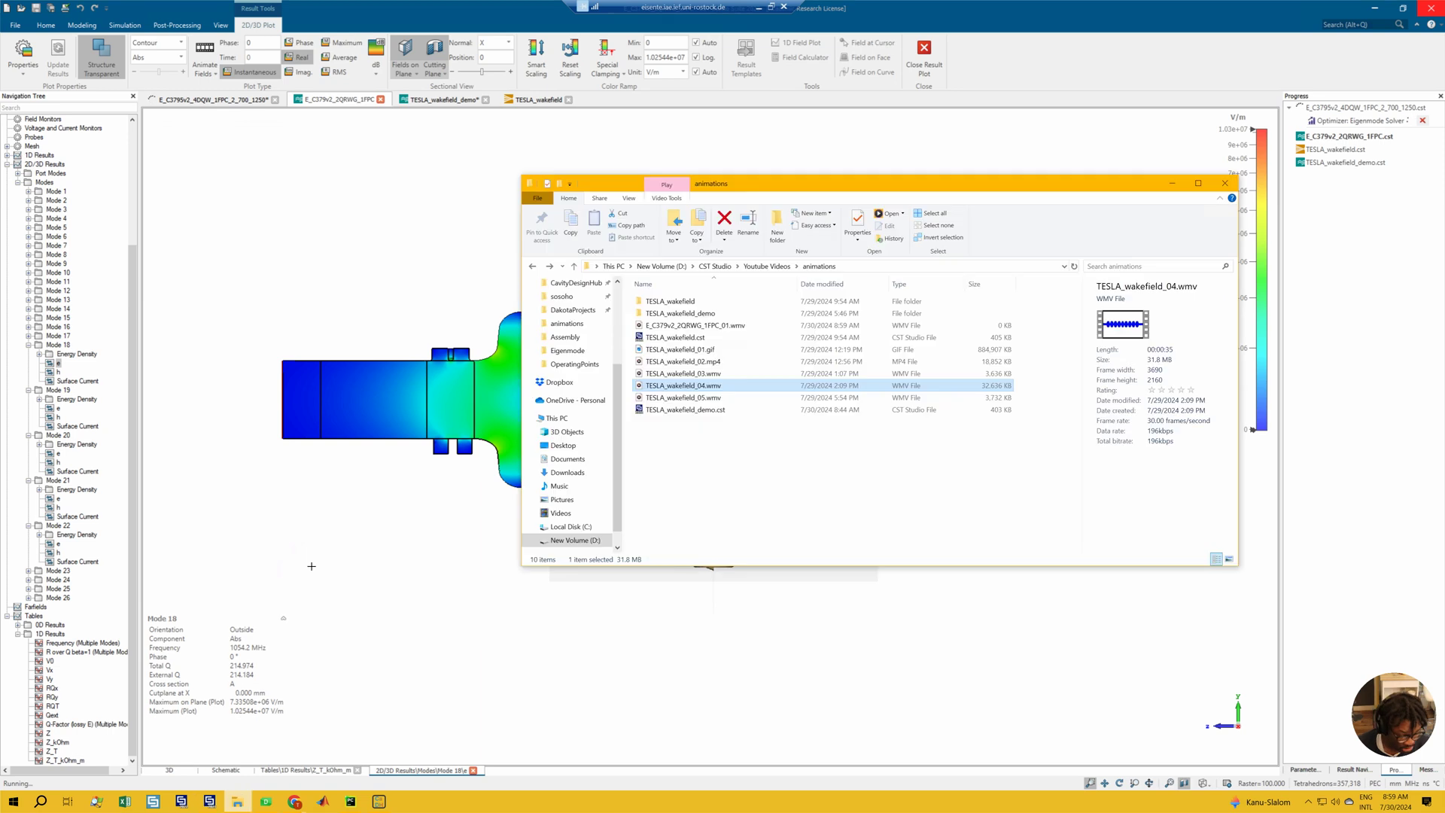
{"action": "double_click", "coordinate": [686, 326]}
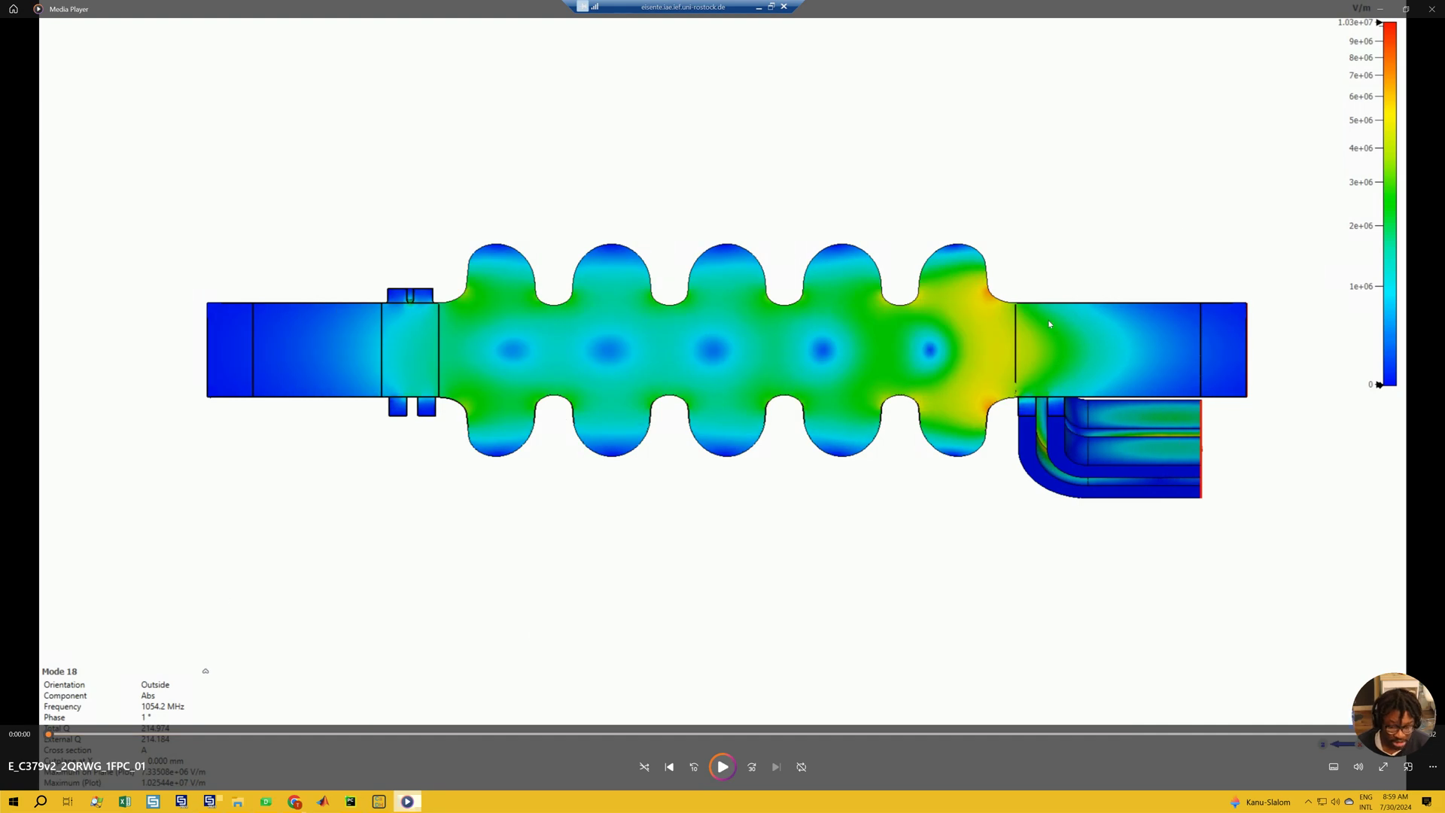
{"action": "left_click", "coordinate": [1432, 9]}
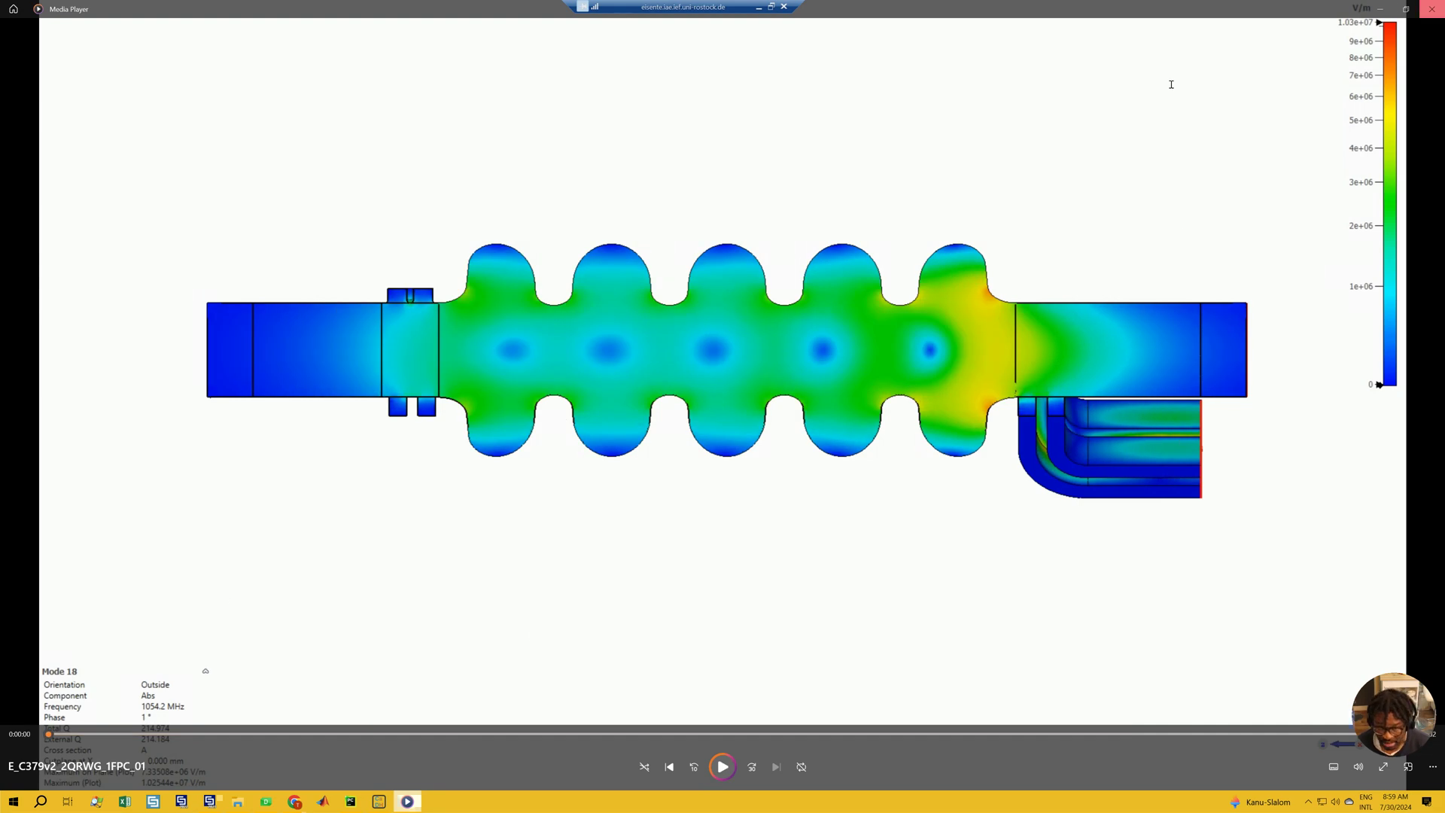
{"action": "double_click", "coordinate": [702, 329]}
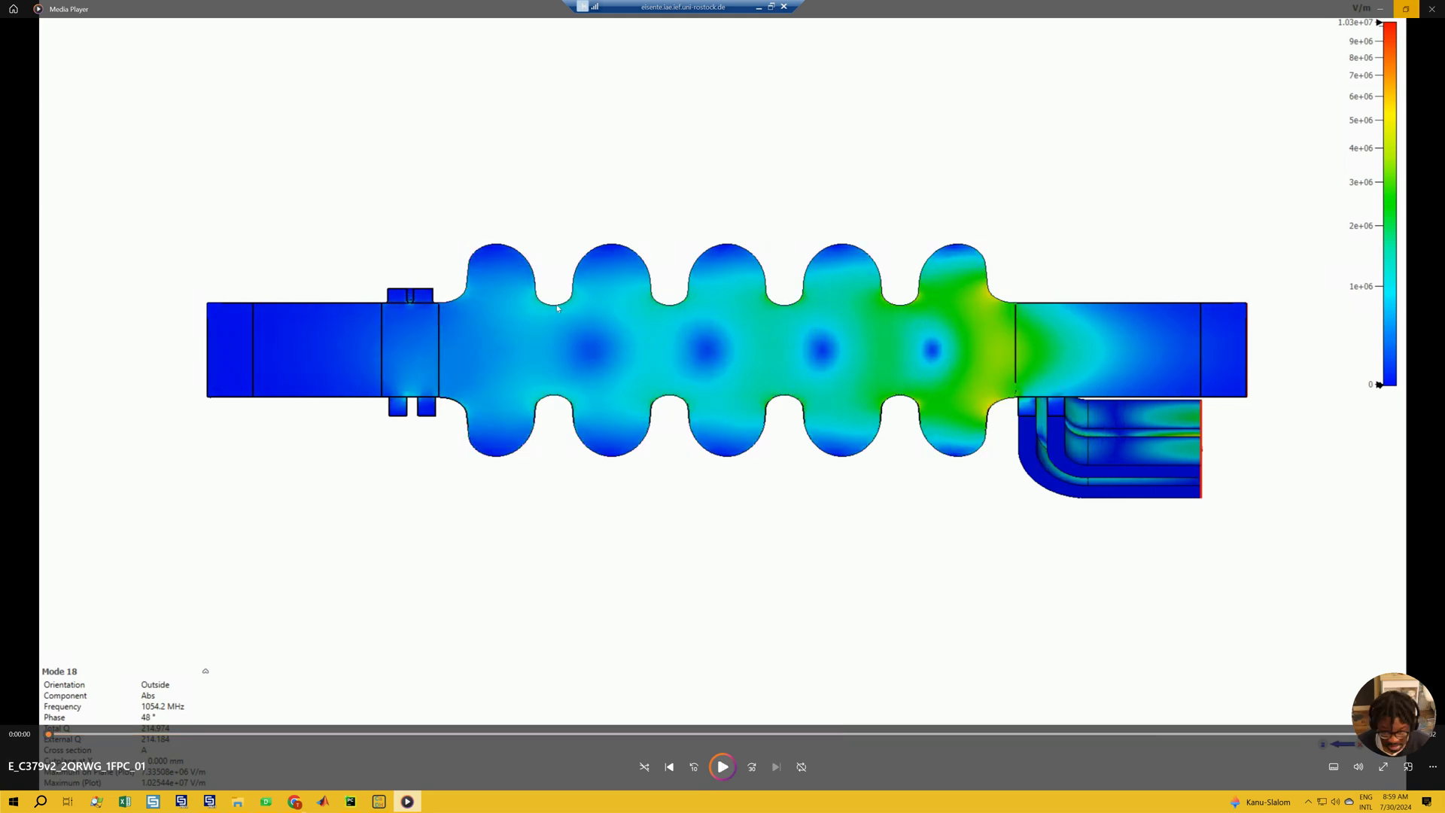
{"action": "left_click", "coordinate": [1429, 8]}
Review the framerate option in the Save Video settings for the Mode 18 animation and close them without saving
{"action": "left_click", "coordinate": [206, 73]}
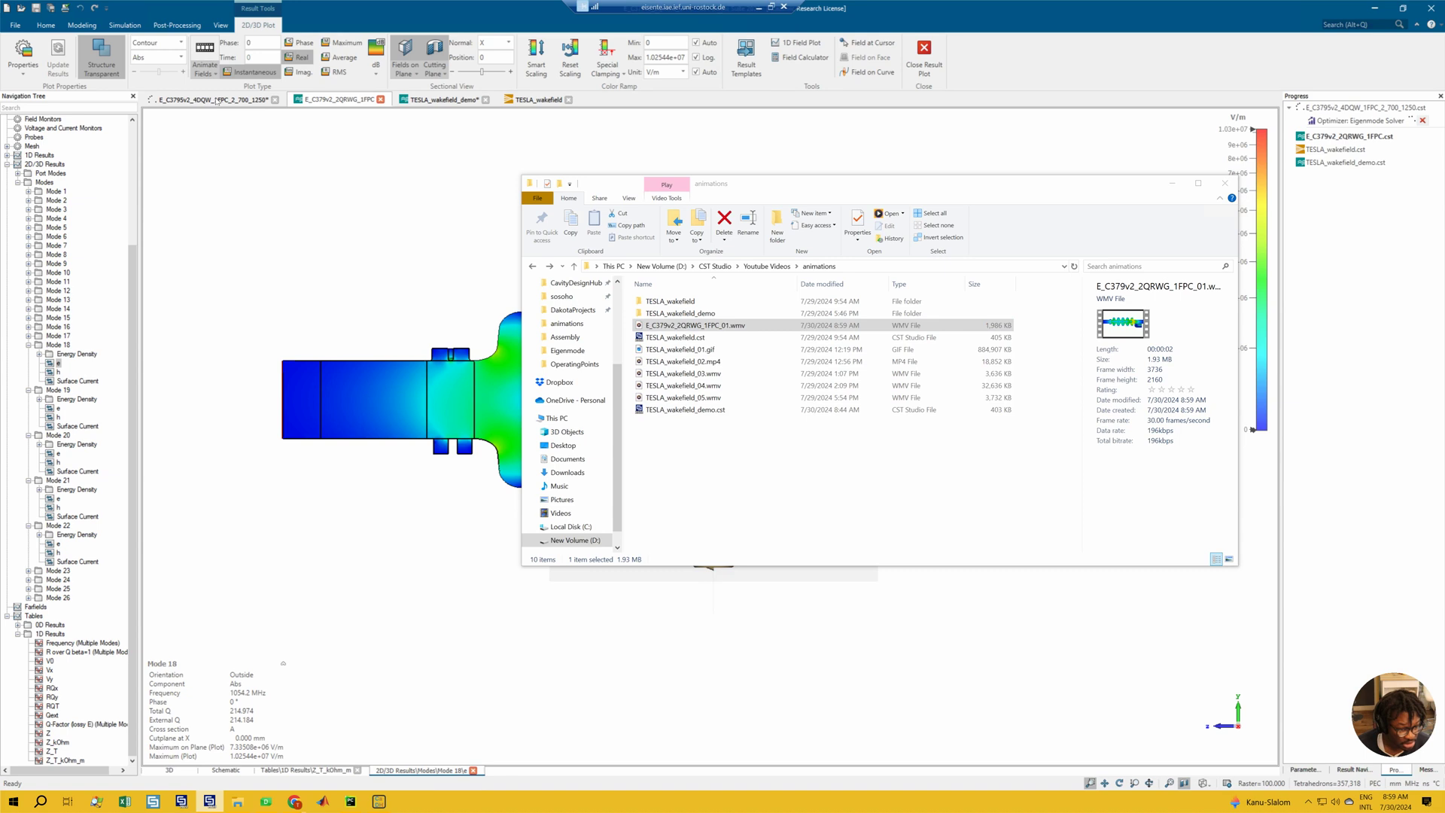
{"action": "left_click", "coordinate": [205, 69]}
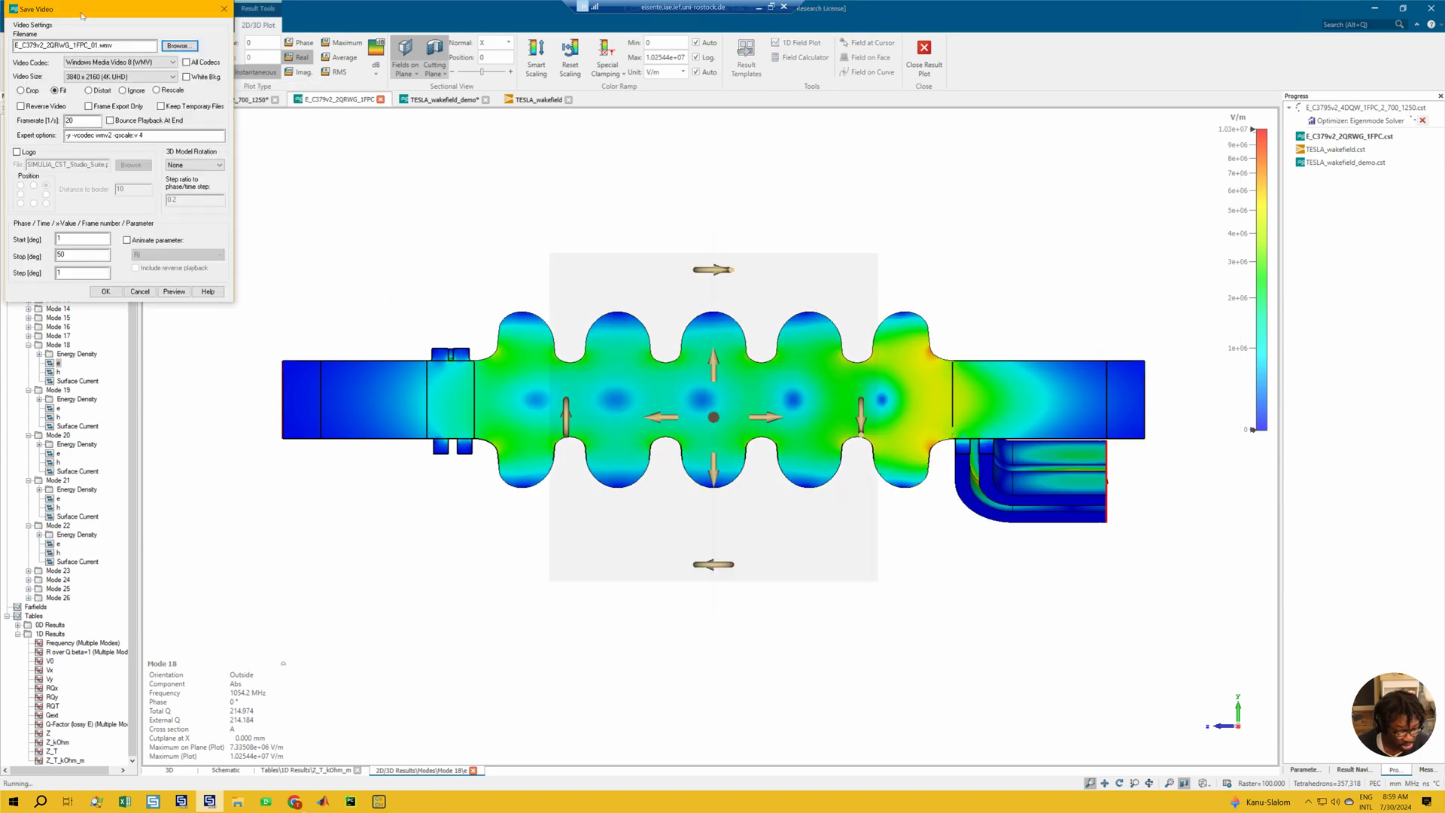
{"action": "left_click_drag", "start_coordinate": [90, 14], "coordinate": [398, 185]}
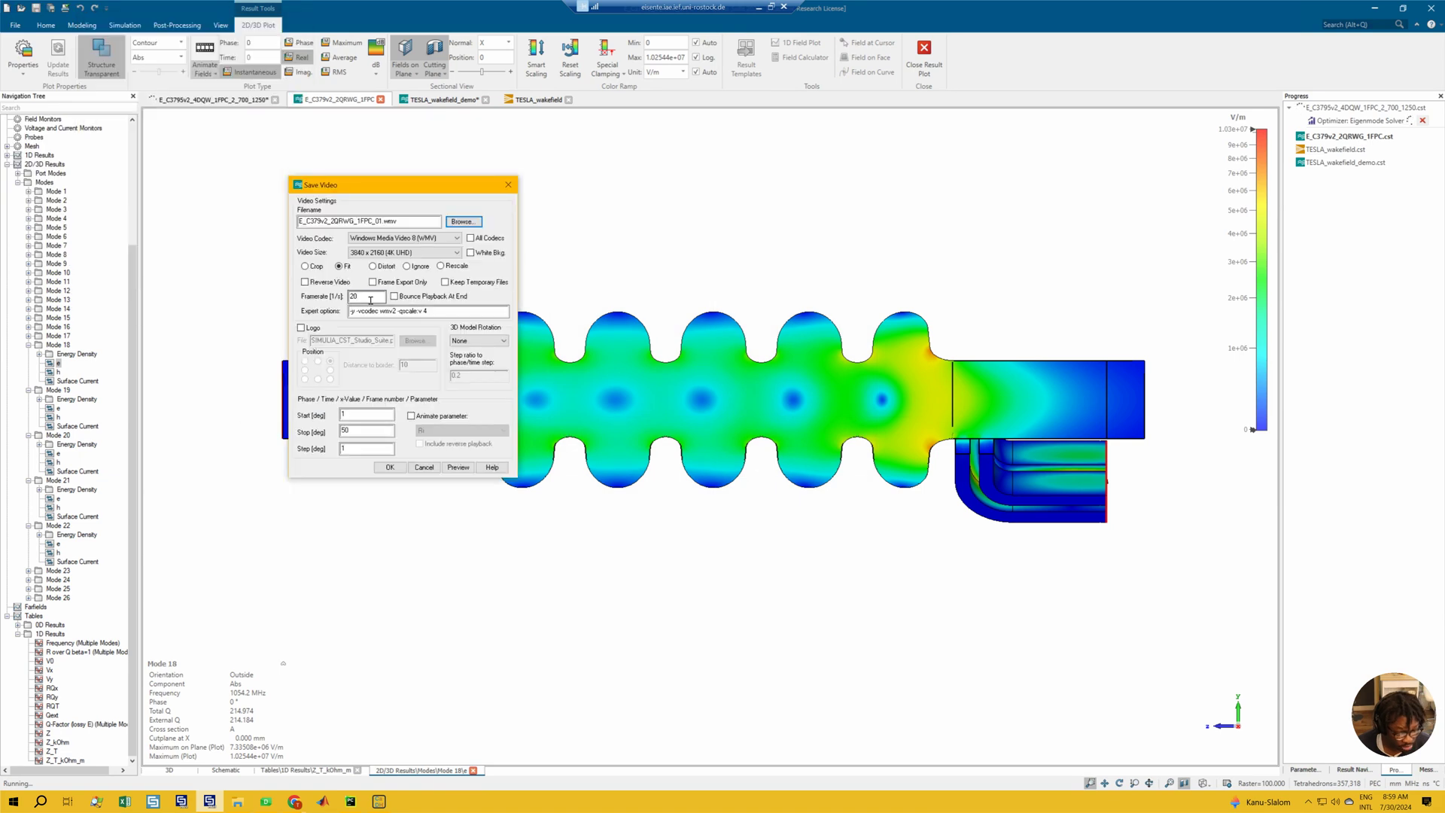
{"action": "double_click", "coordinate": [370, 298]}
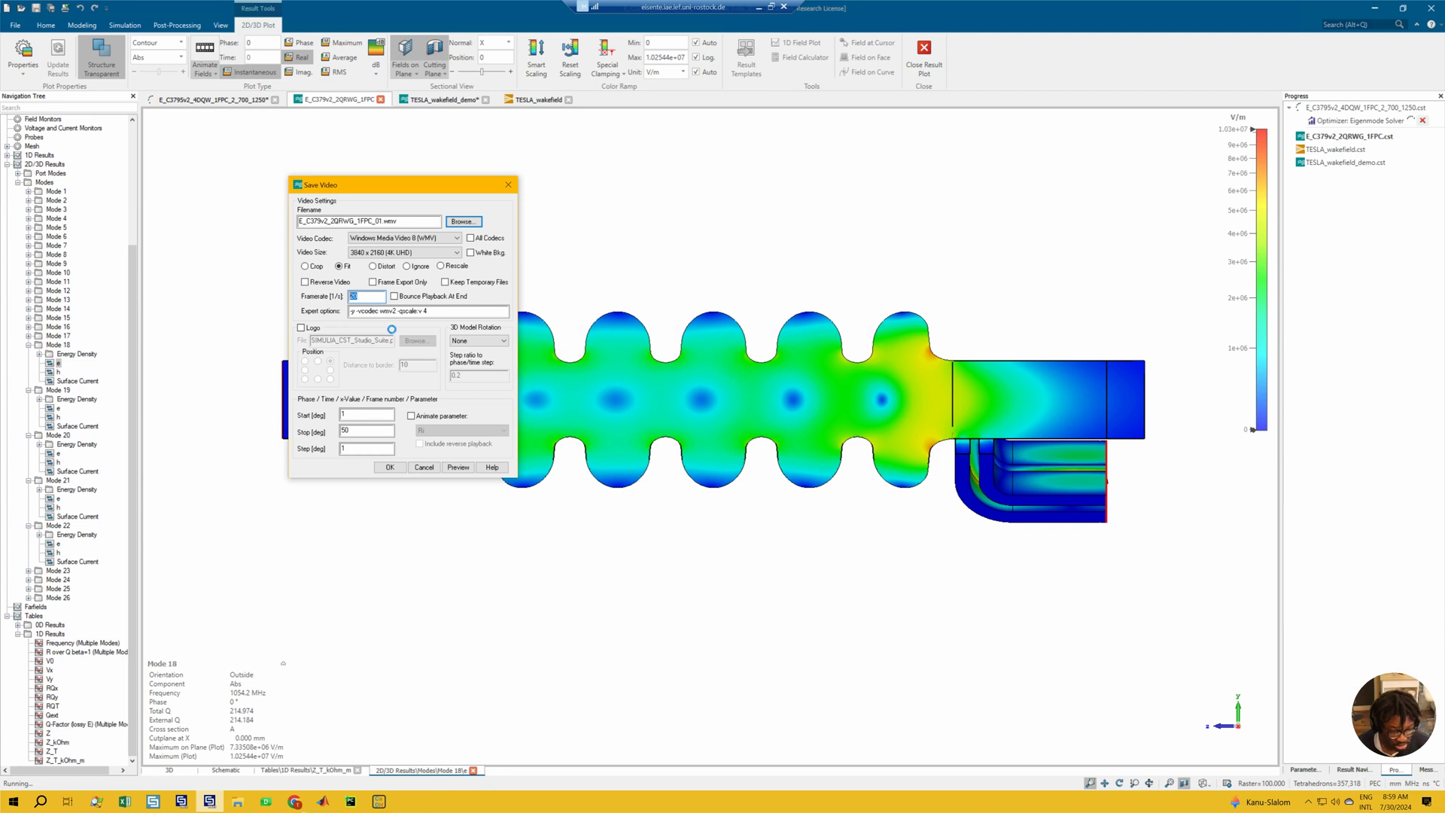
{"action": "left_click", "coordinate": [507, 186]}
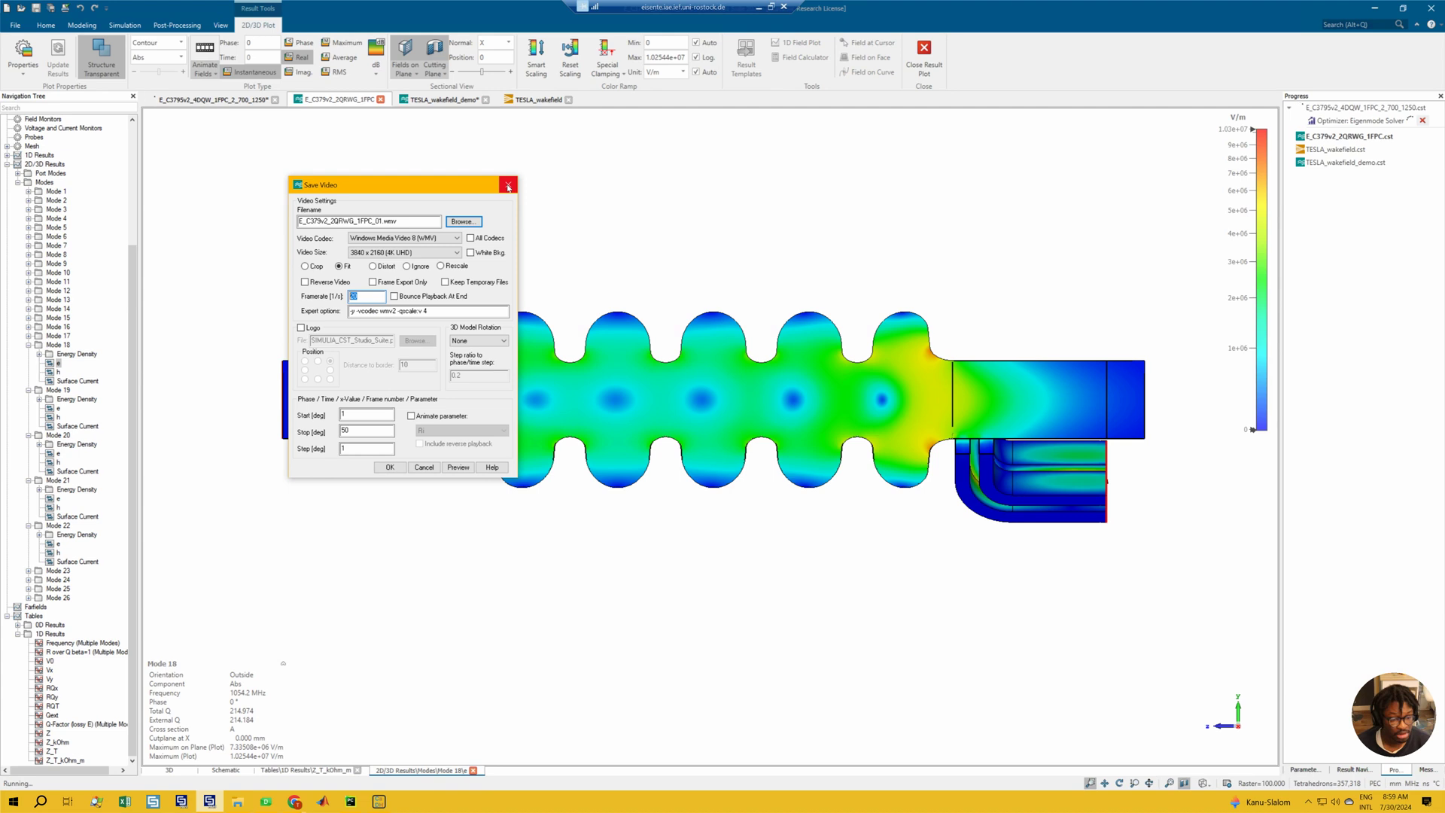
Display the time-domain e-field result in the TESLA_wakefield project and view its animation and video options without choosing one
{"action": "left_click", "coordinate": [437, 100]}
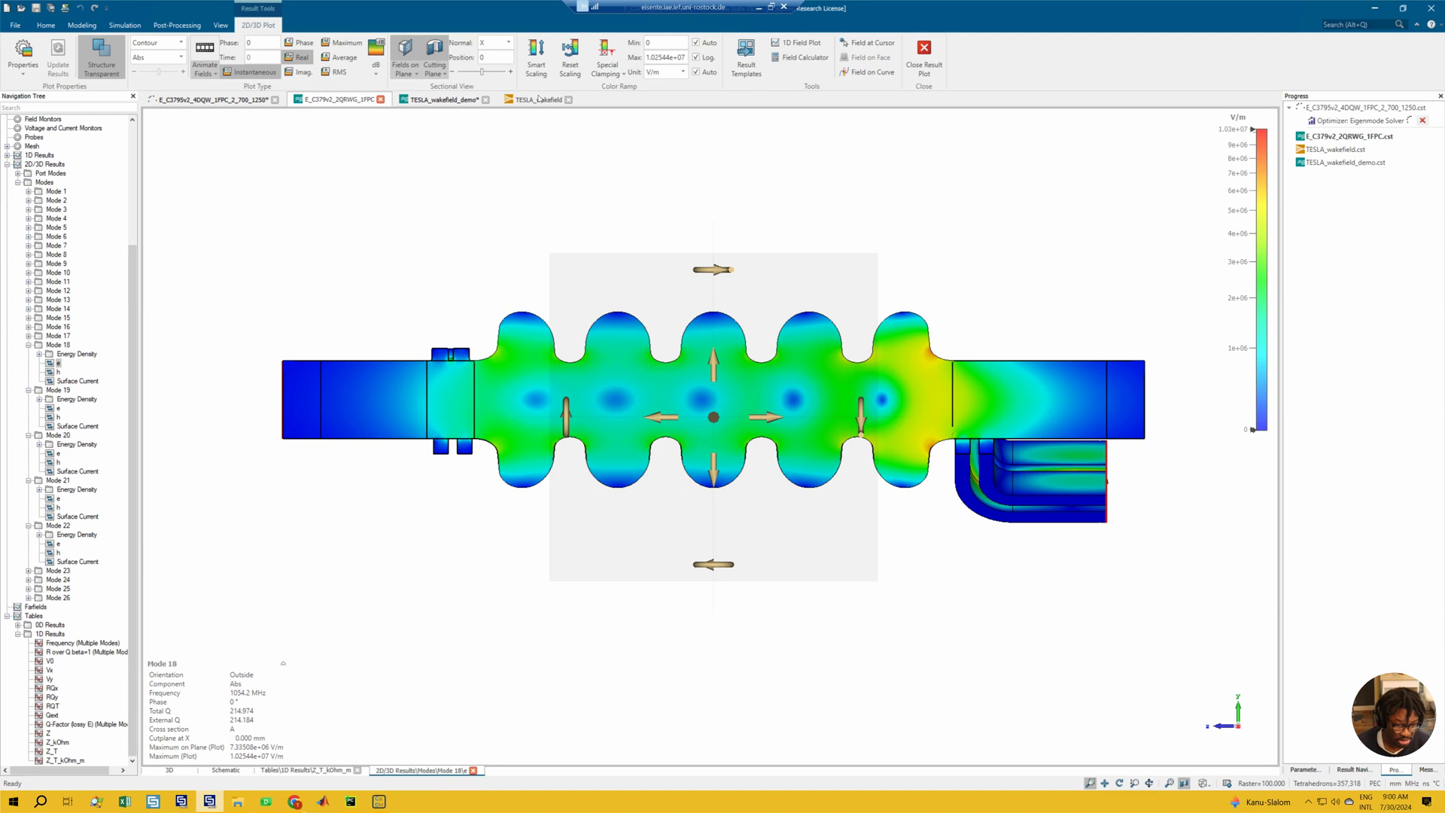
{"action": "left_click", "coordinate": [452, 98]}
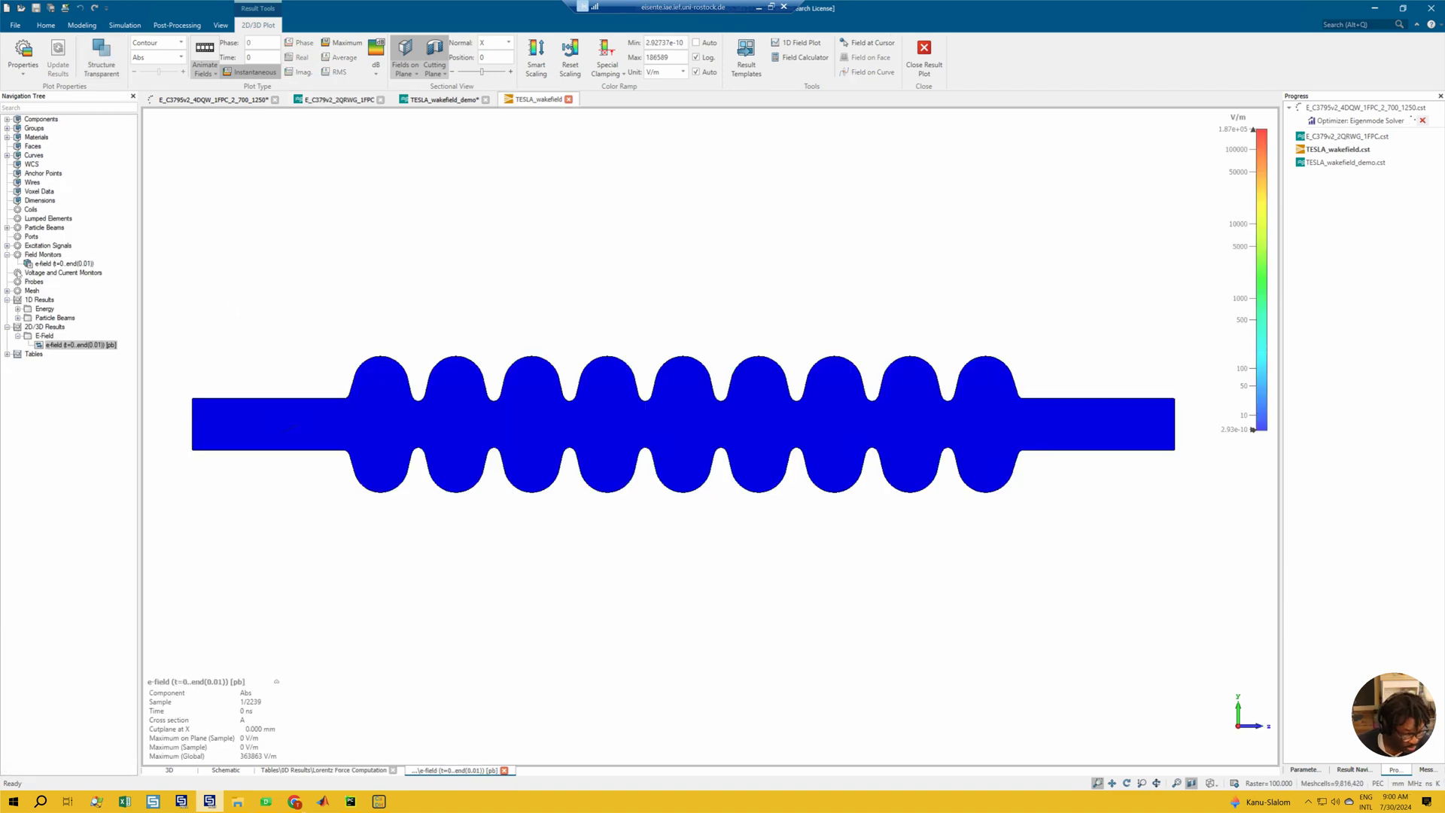
{"action": "left_click", "coordinate": [55, 344]}
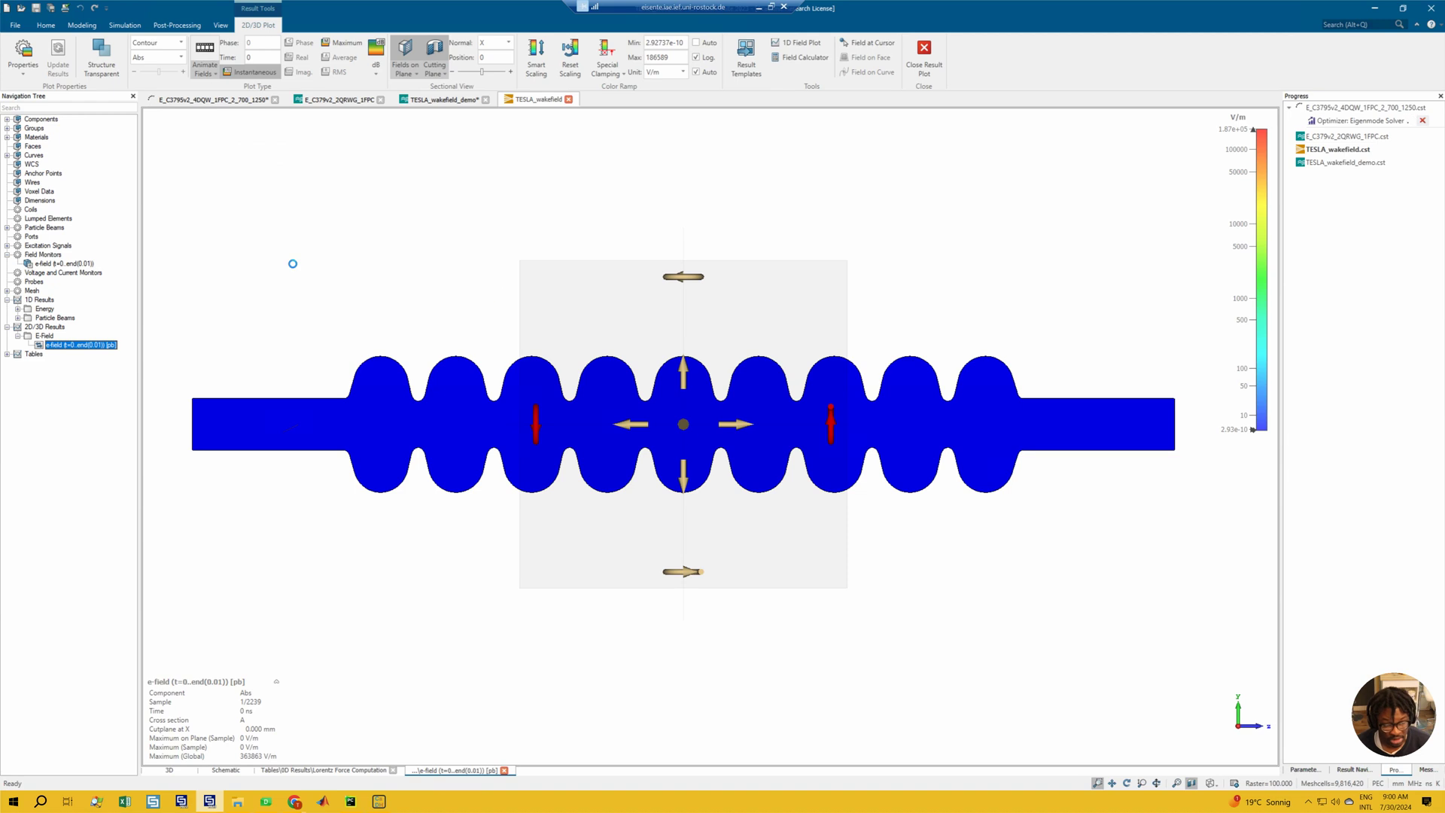
{"action": "left_click", "coordinate": [215, 73]}
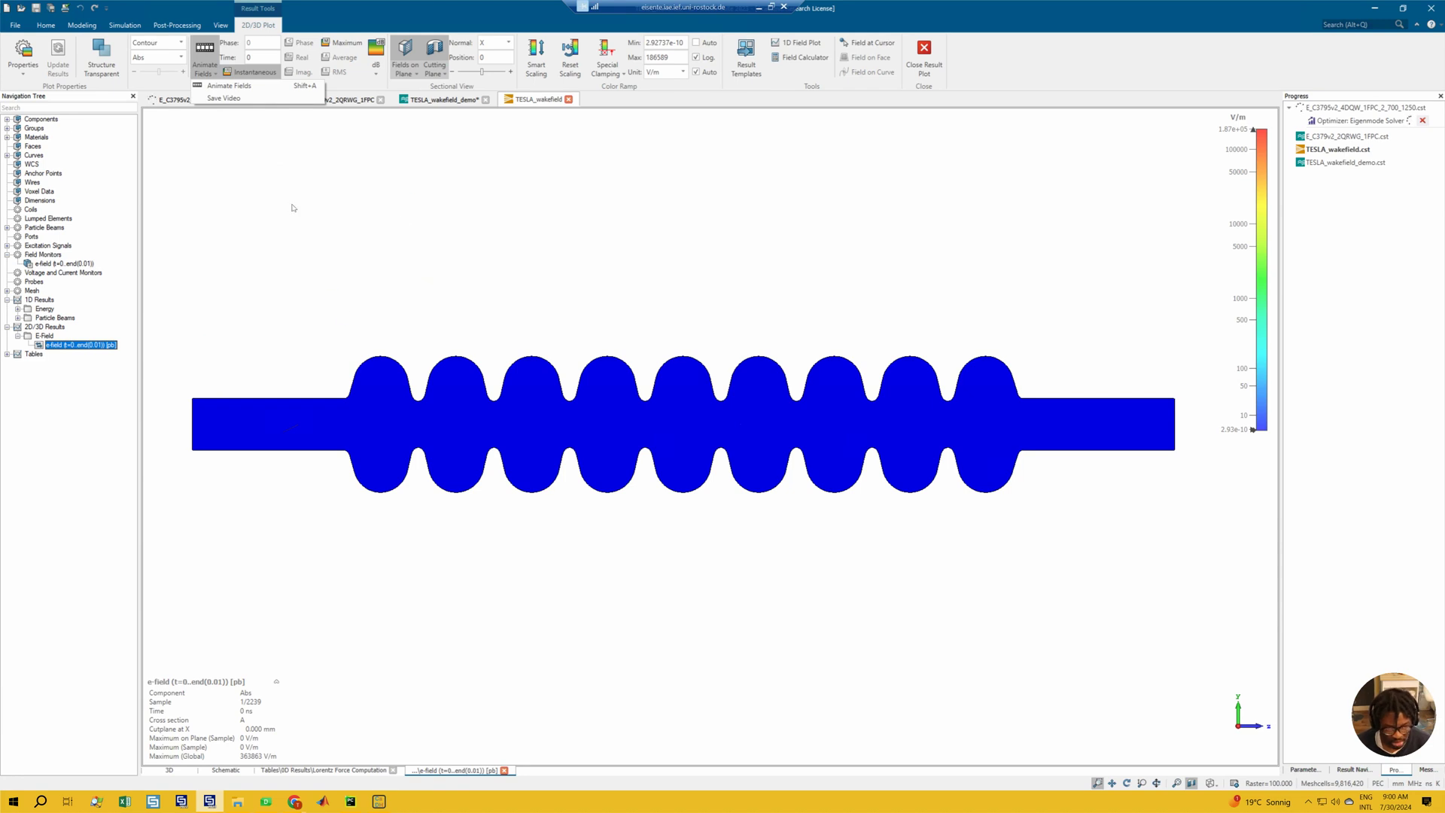
{"action": "left_click", "coordinate": [426, 194]}
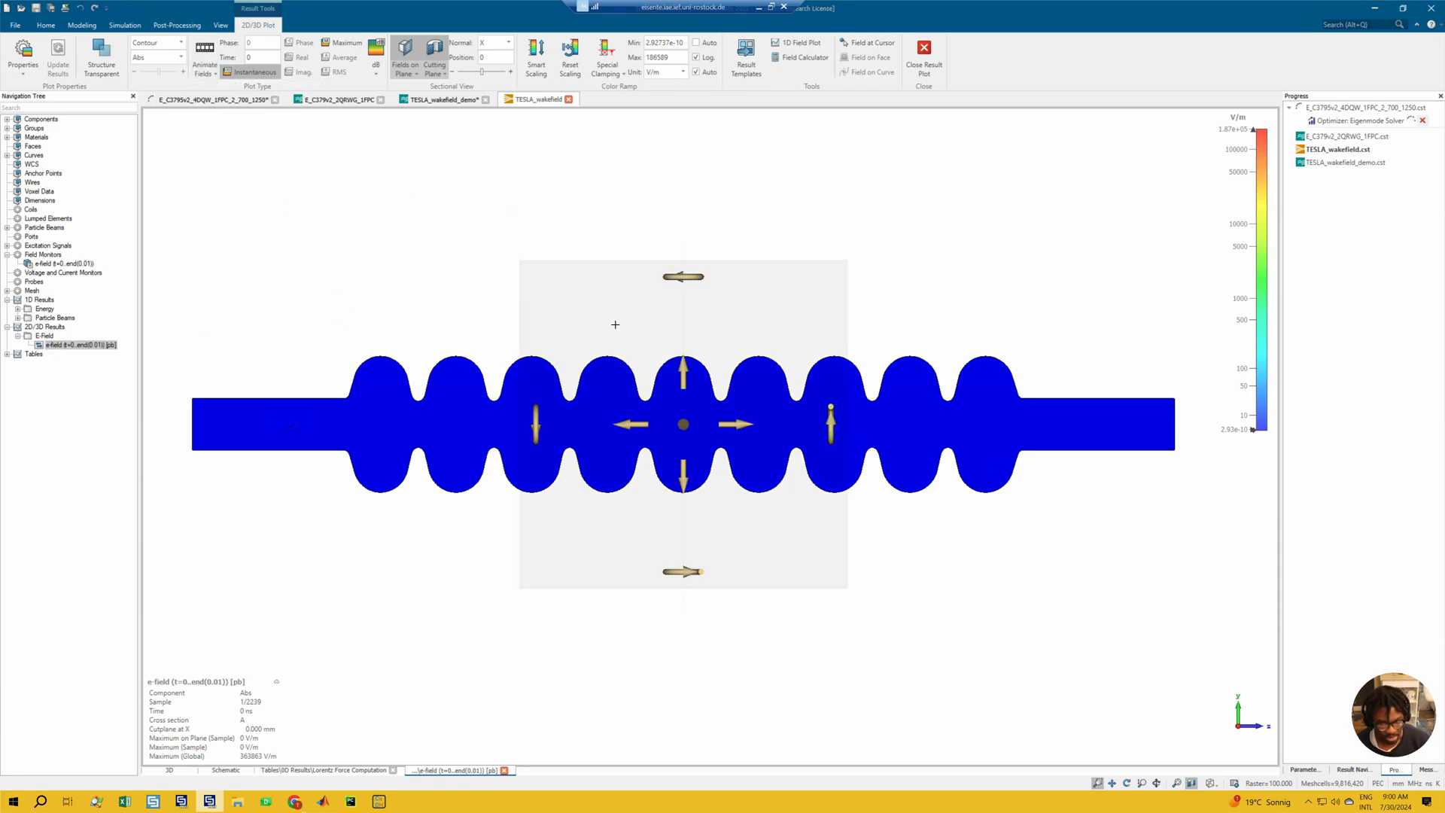